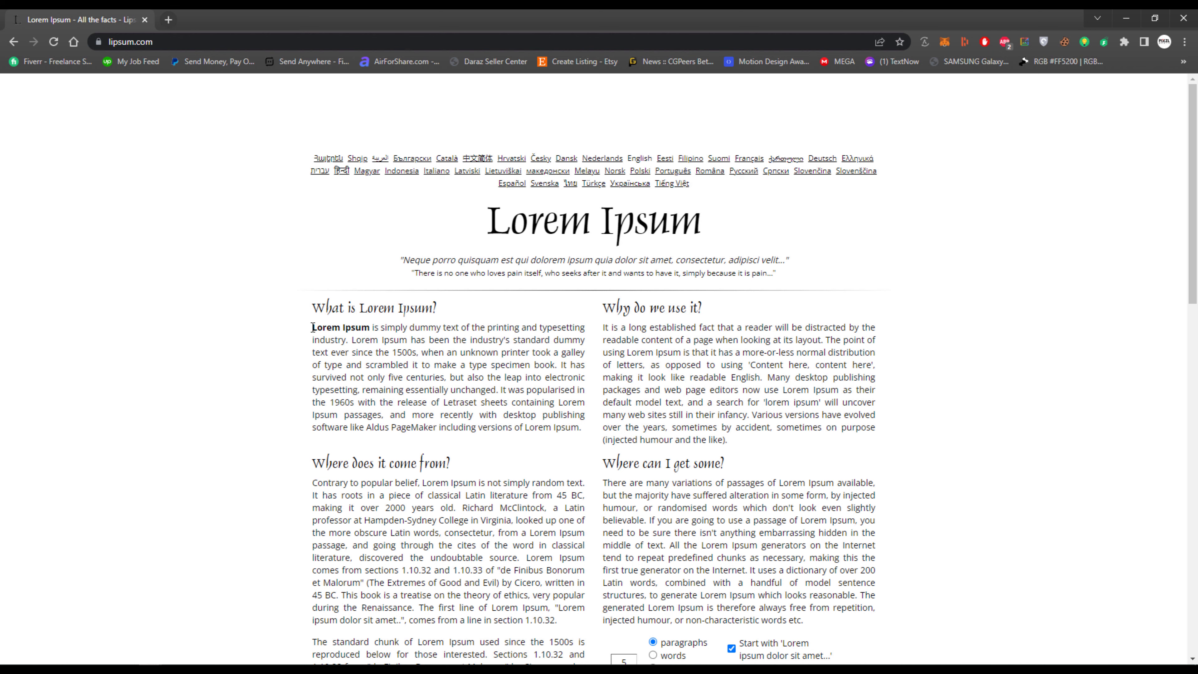
# Copy the full paragraph under "What is Lorem Ipsum?" on lipsum.com.
pyautogui.moveTo(311, 323); pyautogui.dragTo(428, 378)
pyautogui.click(529, 406)
pyautogui.moveTo(585, 430); pyautogui.dragTo(330, 333)
pyautogui.hotkey('ctrl', 'c')
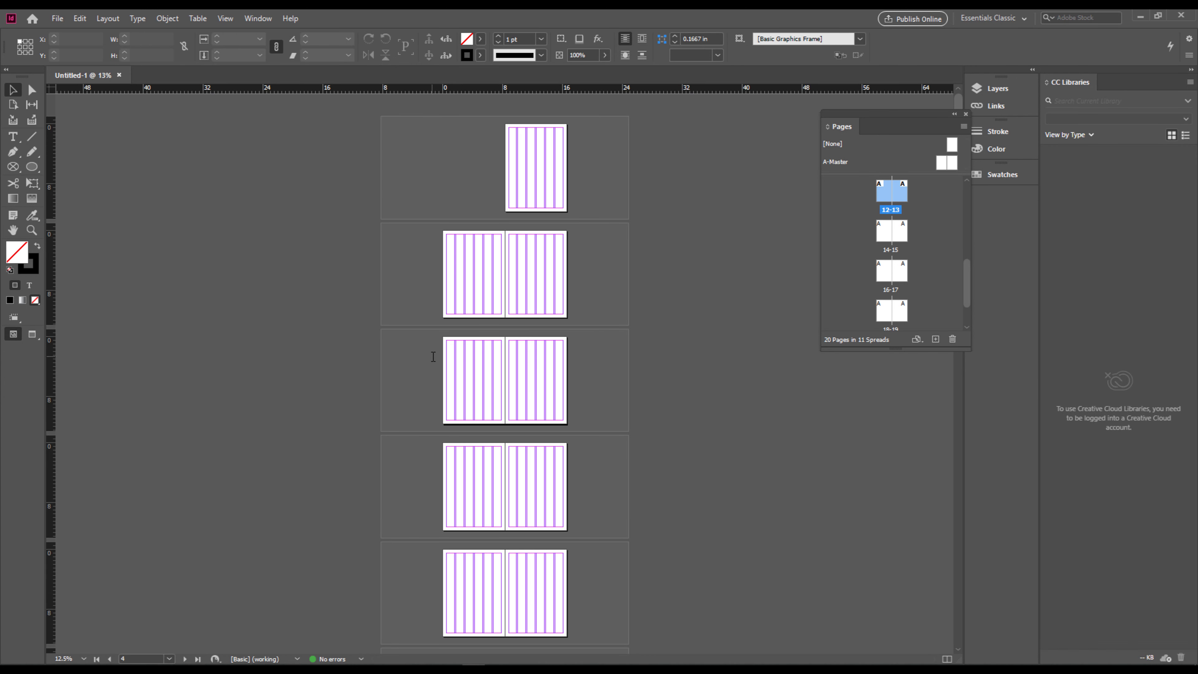
# Switch to InDesign, draw a text frame about 1.07 by 10.69 in over page 1's first column, and paste the copied paragraph into it.
pyautogui.scroll(5, 538, 146)
pyautogui.scroll(3, 548, 409)
pyautogui.moveTo(548, 409); pyautogui.dragTo(557, 315)
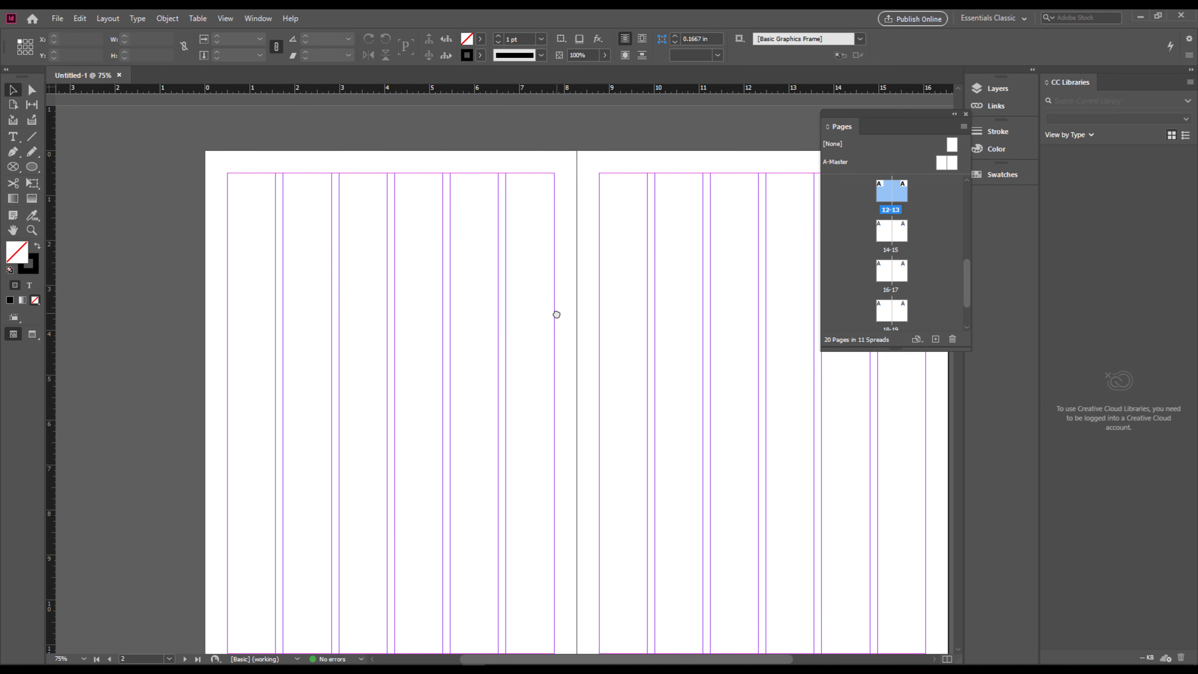
pyautogui.moveTo(644, 244); pyautogui.dragTo(566, 573)
pyautogui.moveTo(660, 203); pyautogui.dragTo(513, 499)
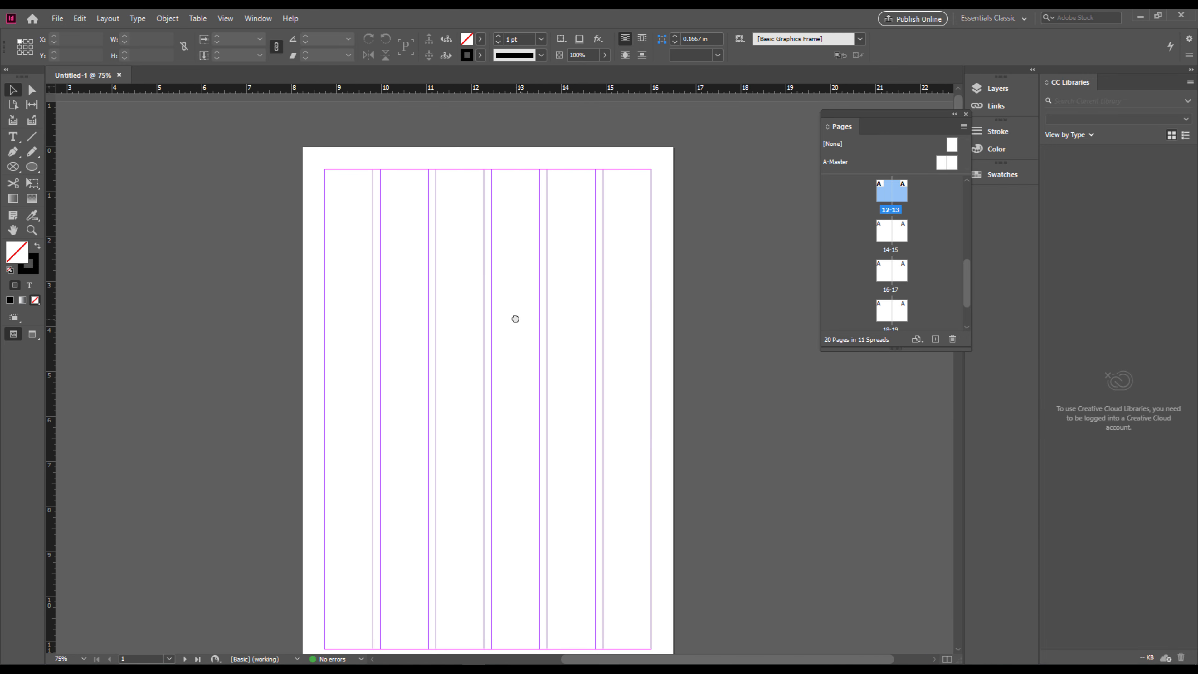
pyautogui.moveTo(514, 319); pyautogui.dragTo(492, 303)
pyautogui.moveTo(395, 273); pyautogui.dragTo(391, 263)
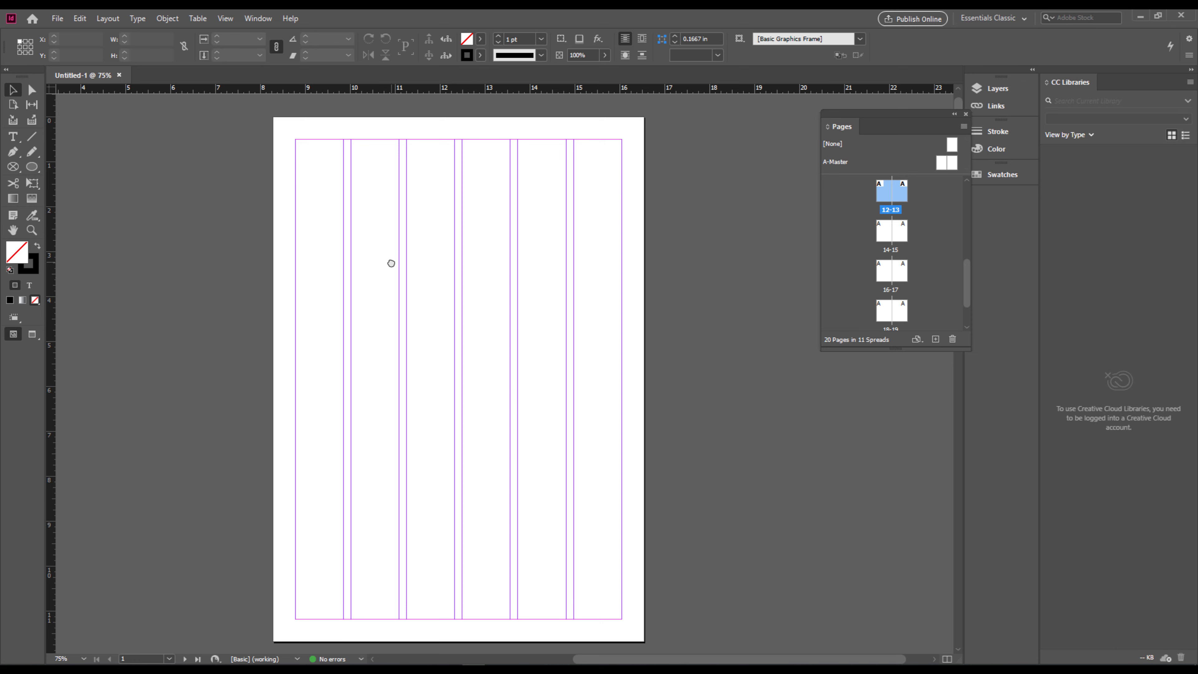
pyautogui.press('t')
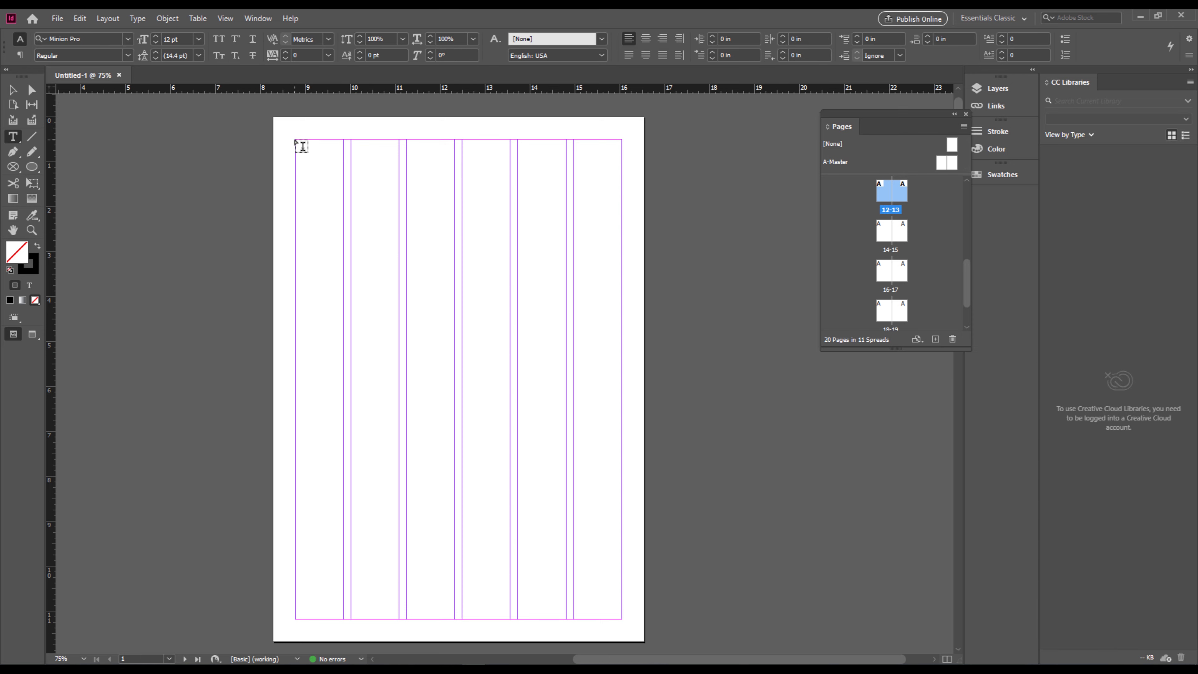
pyautogui.moveTo(296, 140); pyautogui.dragTo(342, 619)
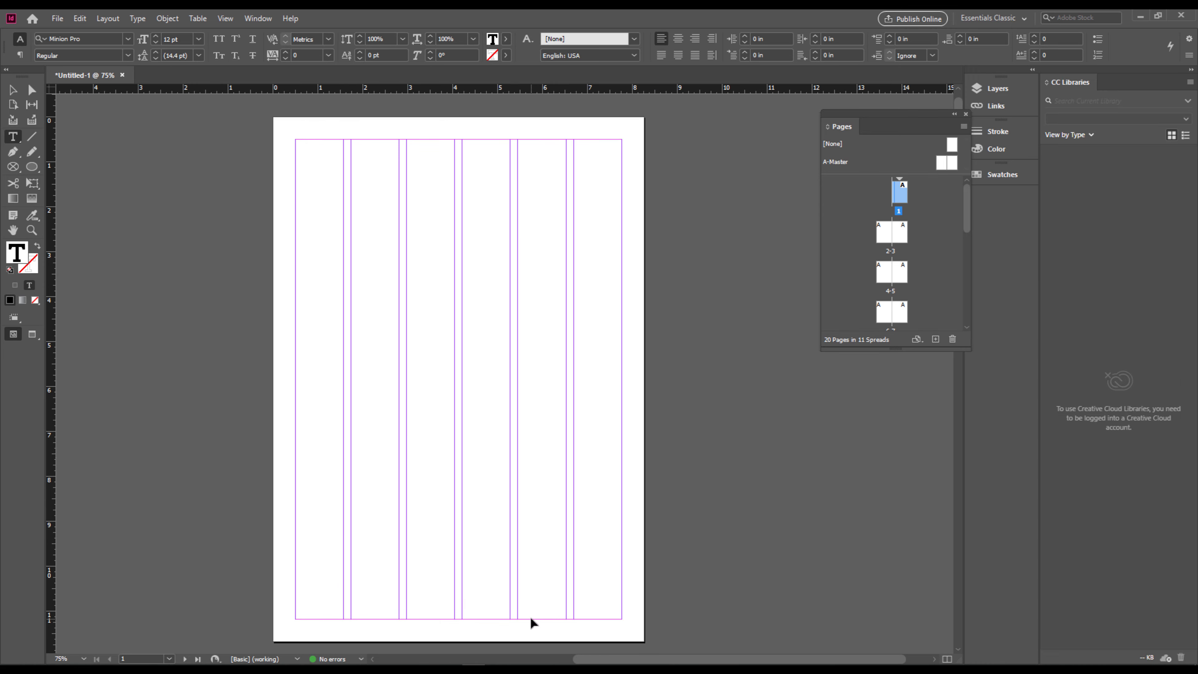
pyautogui.hotkey('ctrl', 'v')
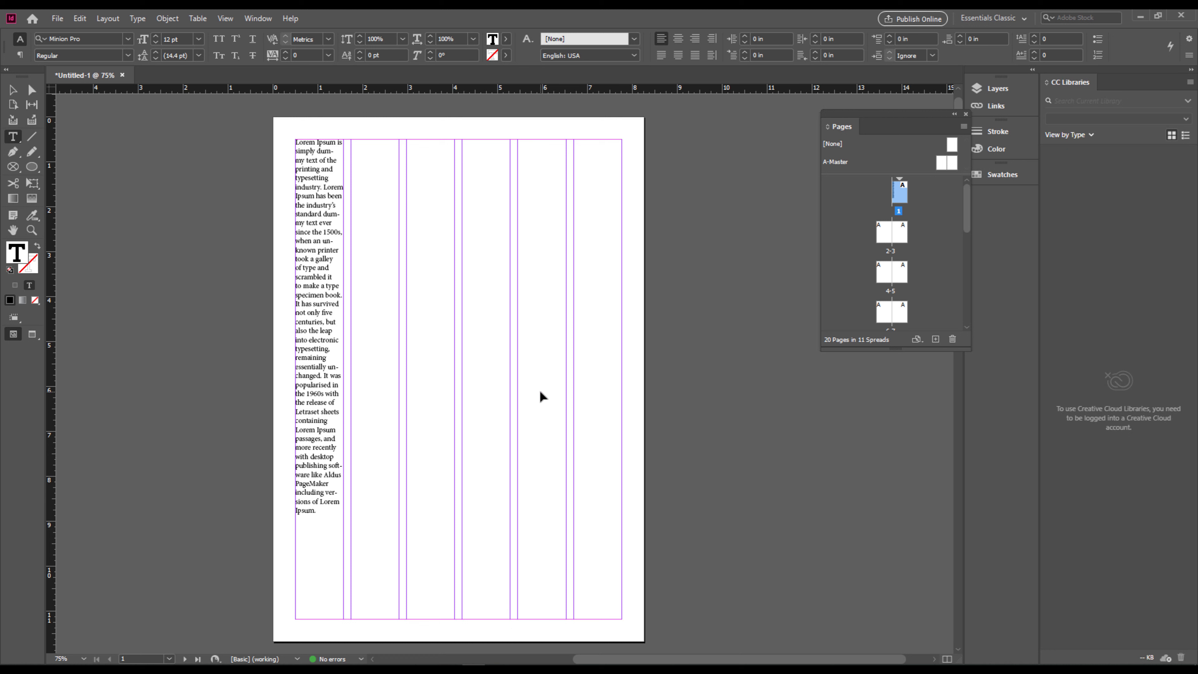
# Open the Character settings beside the page and justify all lines of the first column's paragraph.
pyautogui.hotkey('ctrl', 't')
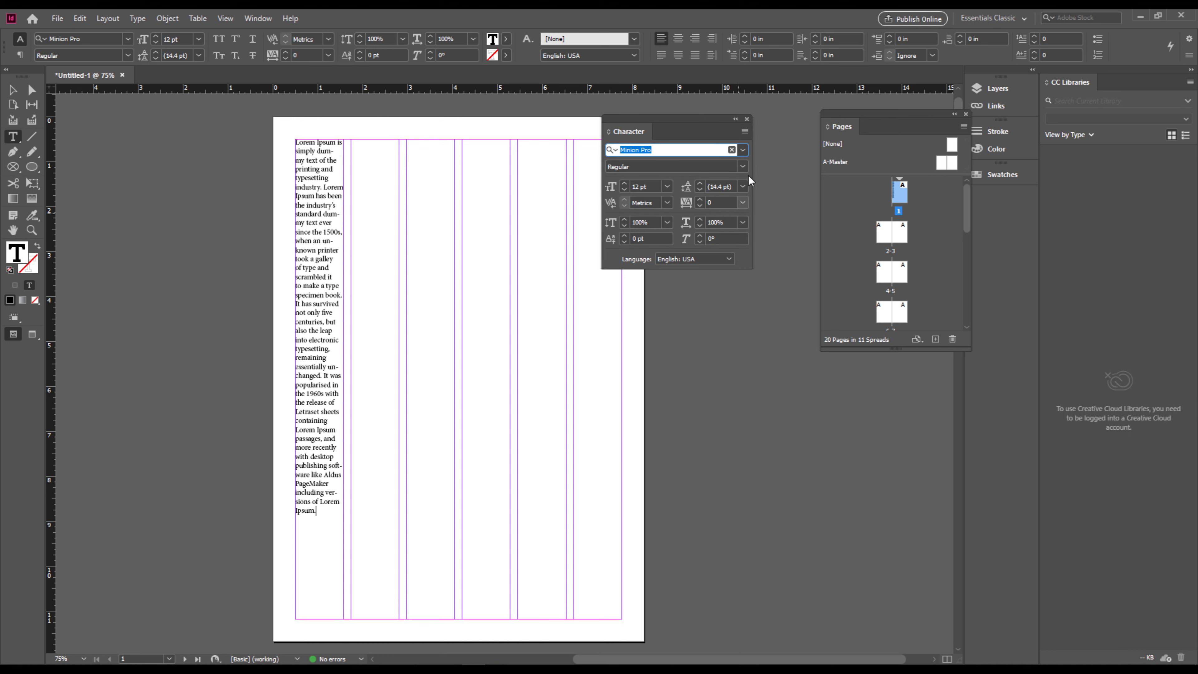
pyautogui.moveTo(699, 115); pyautogui.dragTo(743, 111)
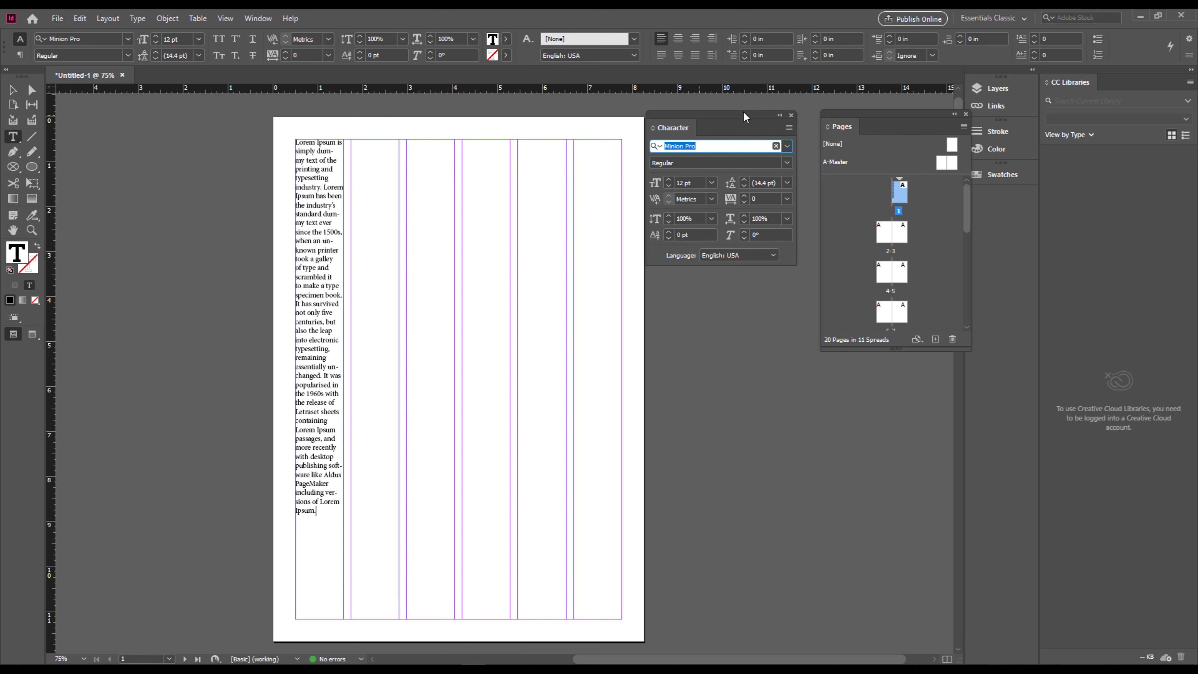
pyautogui.click(696, 57)
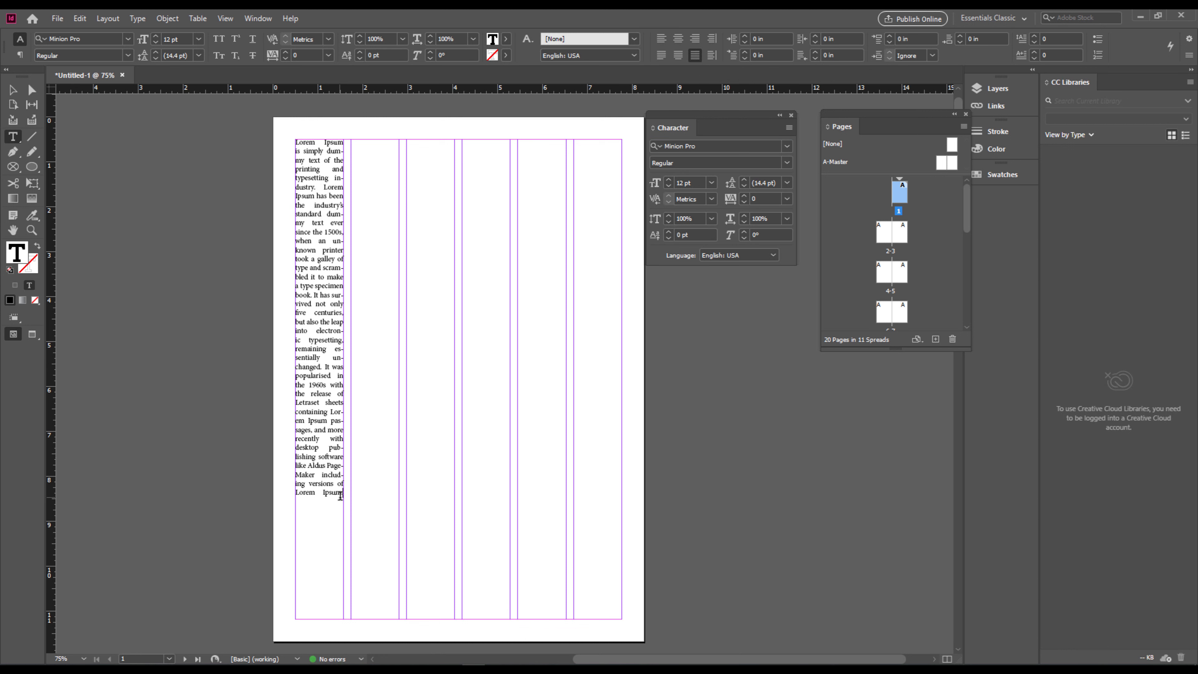
# Paste the paragraph again at the text's end and thread the overflow into a frame about 1.07 by 10.69 in filling the second column.
pyautogui.hotkey('ctrl', 'v')
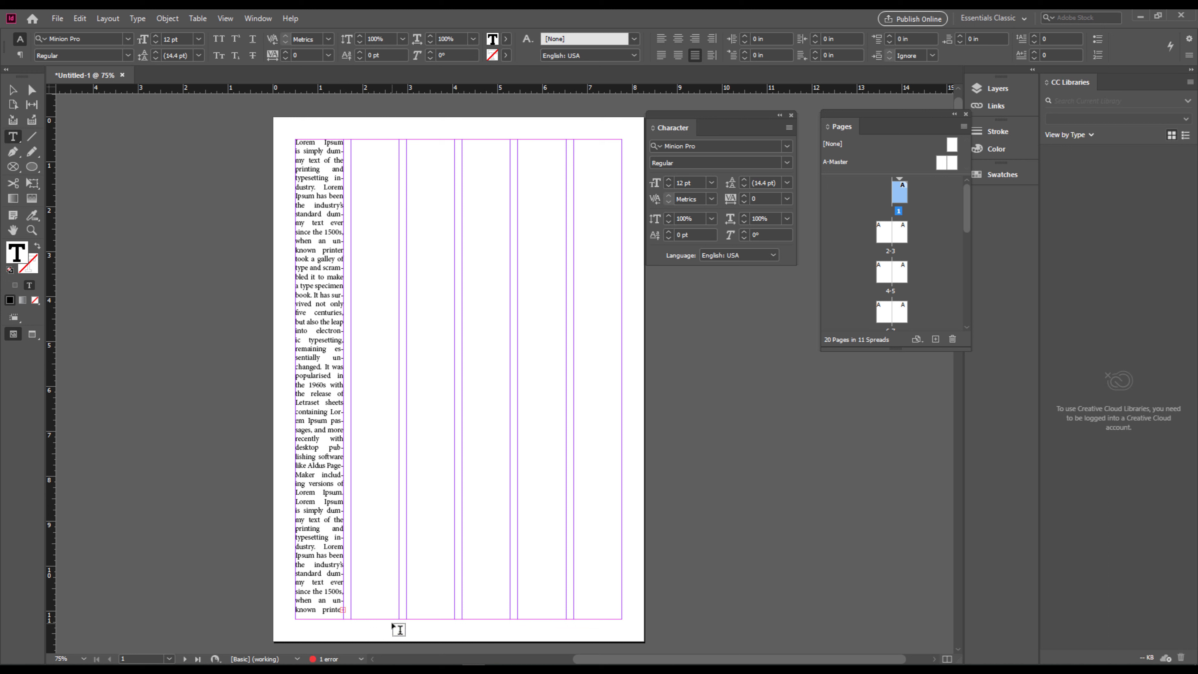
pyautogui.press('Escape')
pyautogui.click(343, 628)
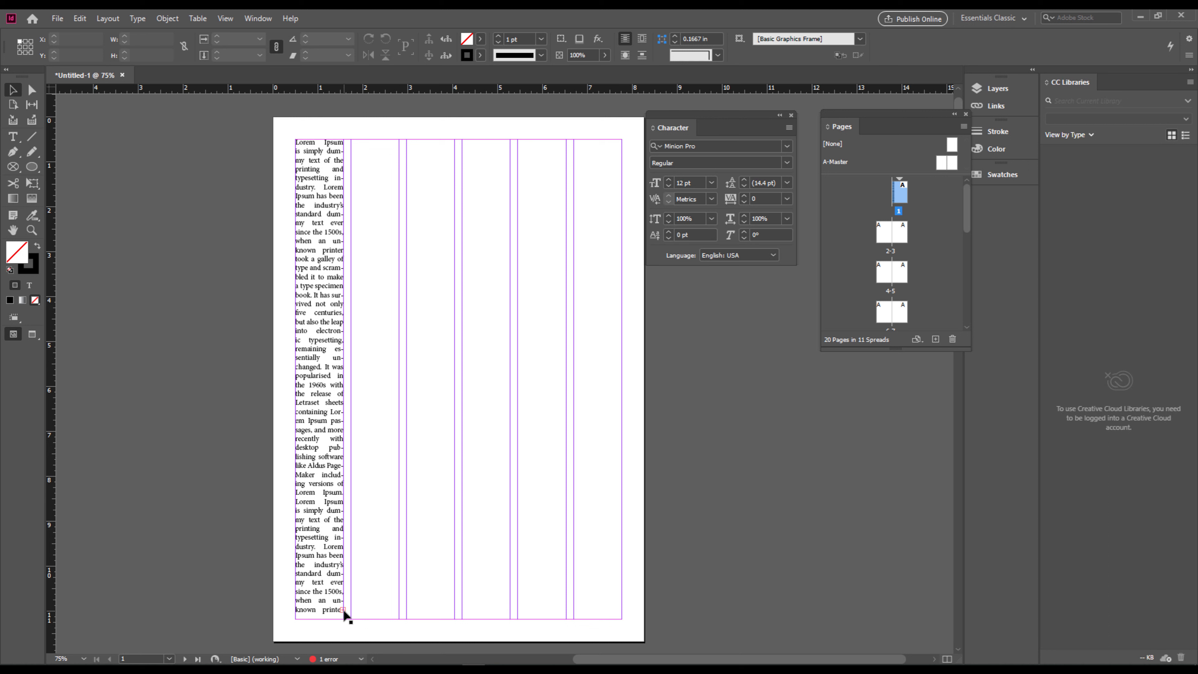
pyautogui.click(344, 610)
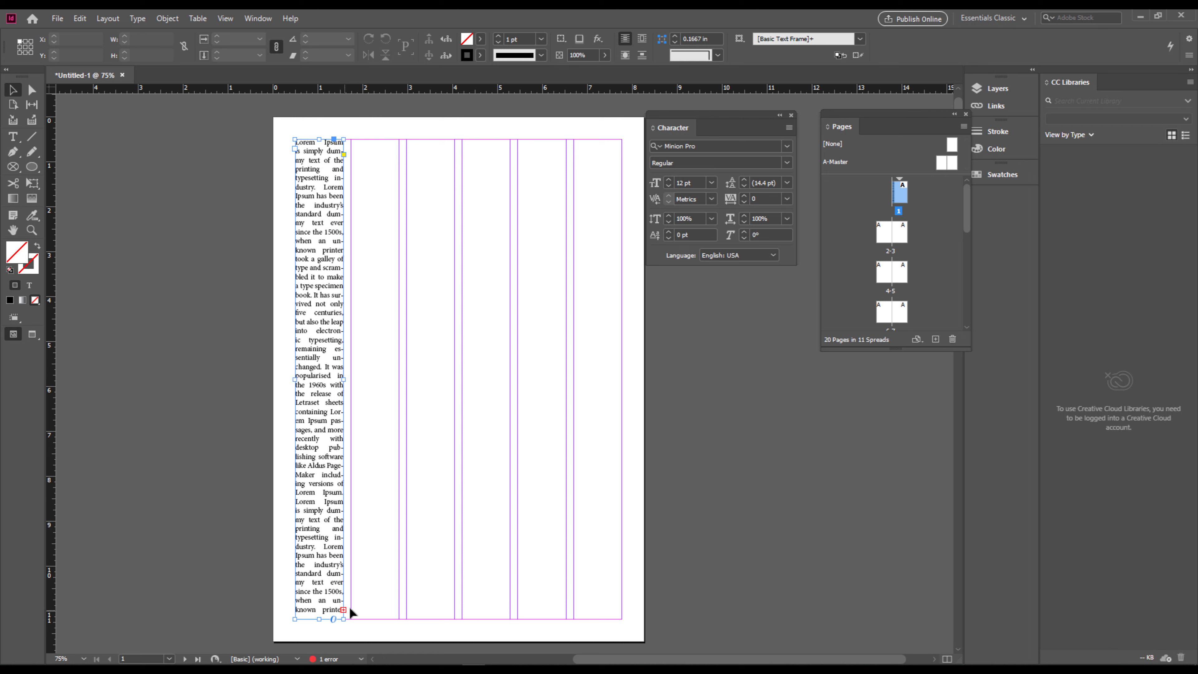
pyautogui.click(344, 610)
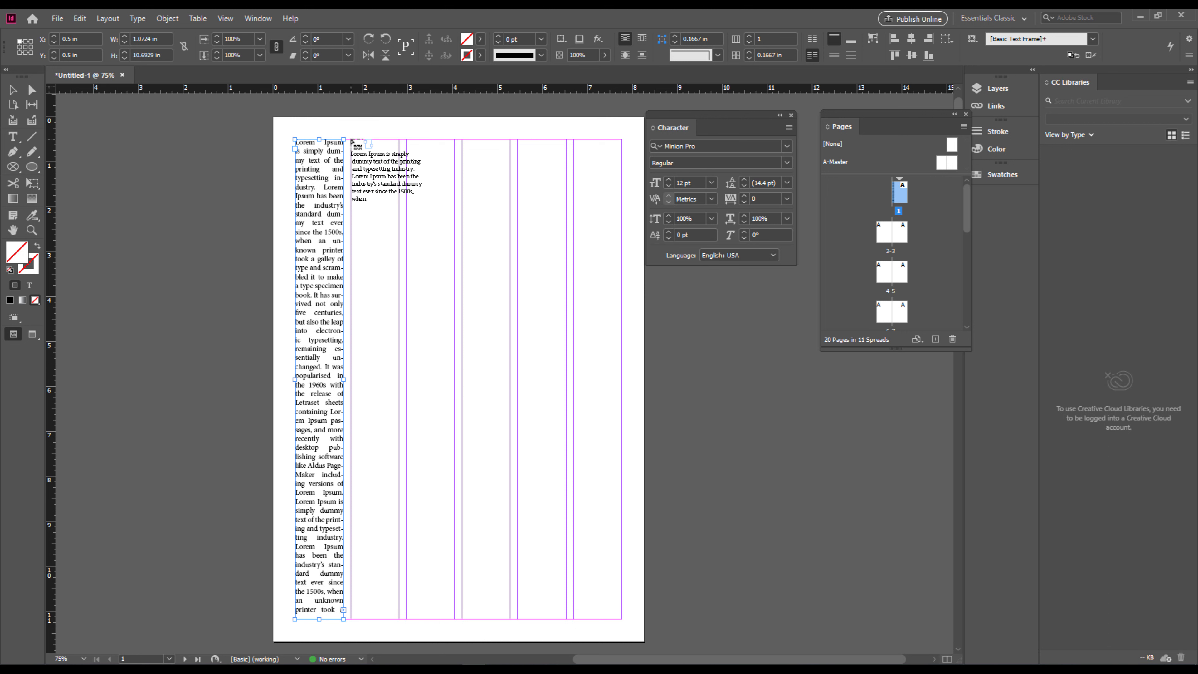
pyautogui.moveTo(352, 140); pyautogui.dragTo(399, 619)
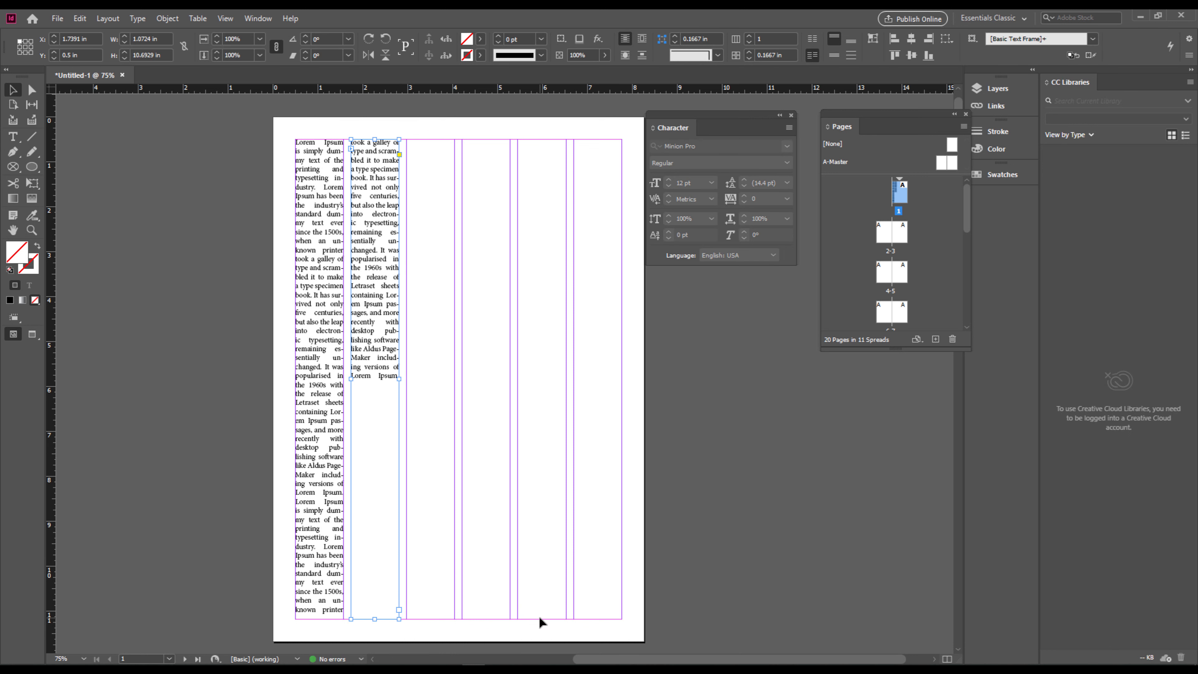
# Duplicate the text at the end of the second column and thread the overflow into a frame filling the third column.
pyautogui.doubleClick(370, 460)
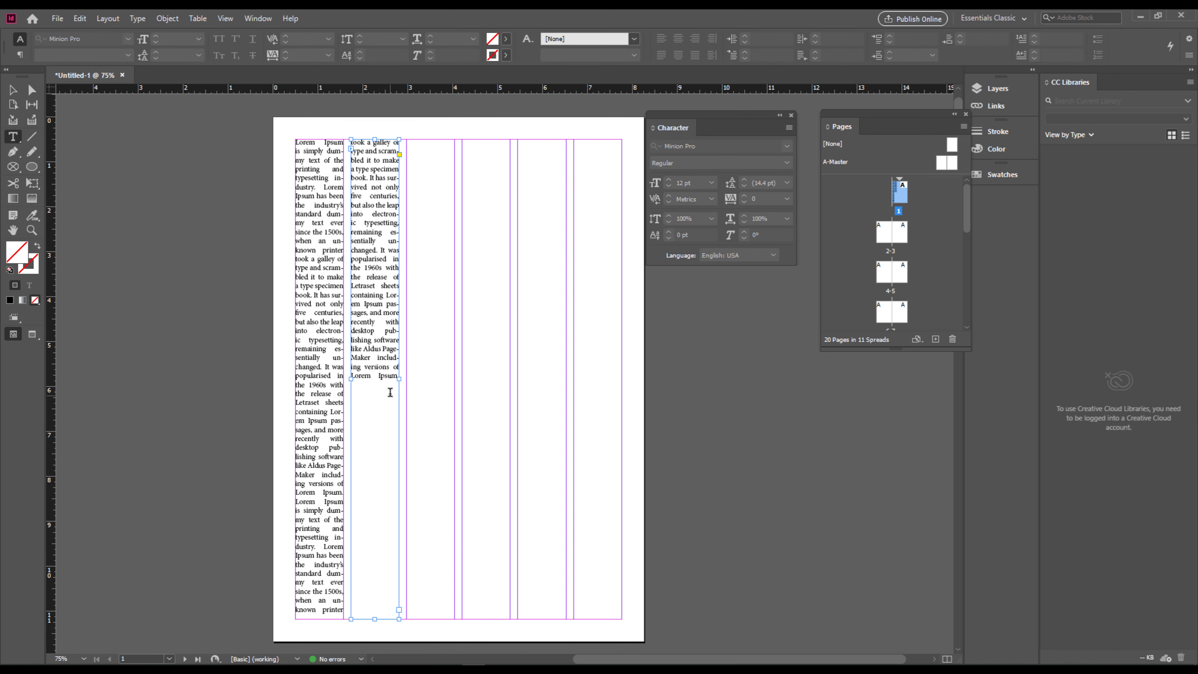
pyautogui.hotkey('ctrl', 'a')
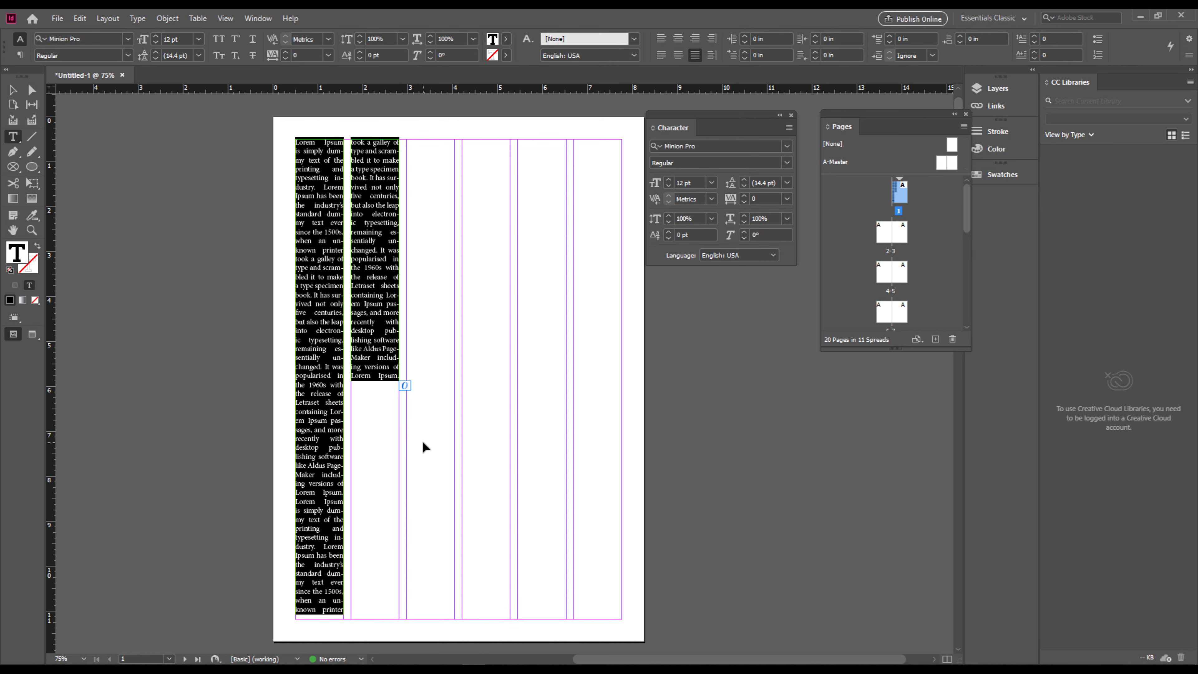
pyautogui.click(396, 406)
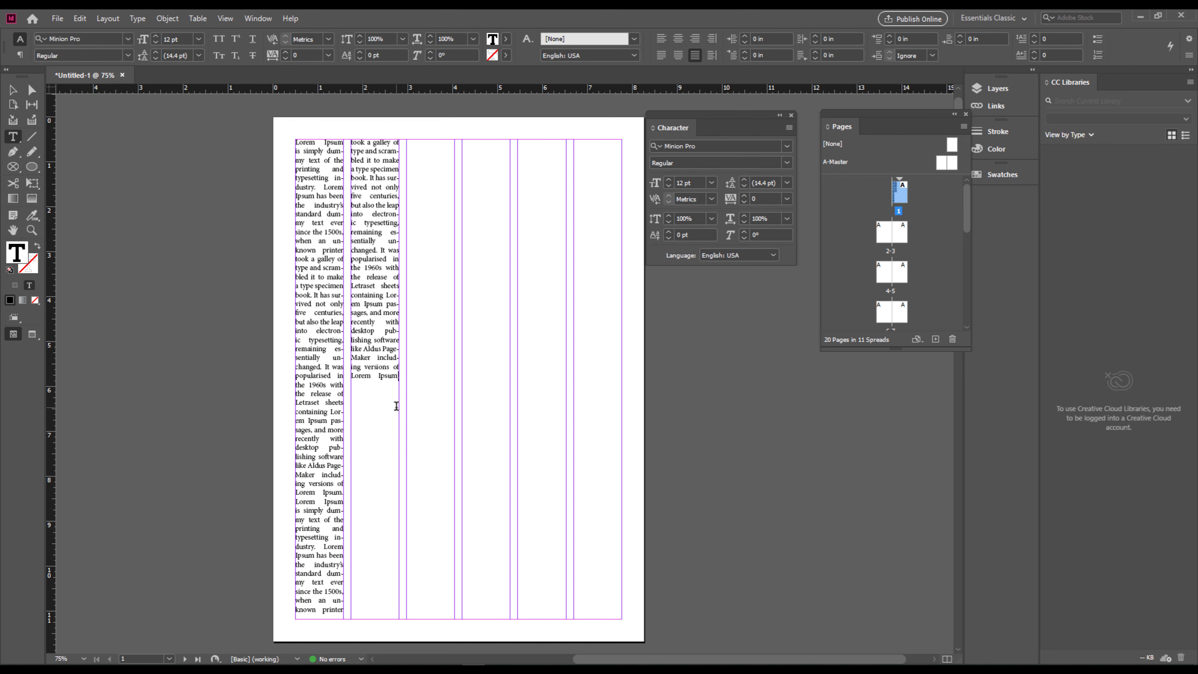
pyautogui.hotkey('ctrl', 'v')
pyautogui.press('Escape')
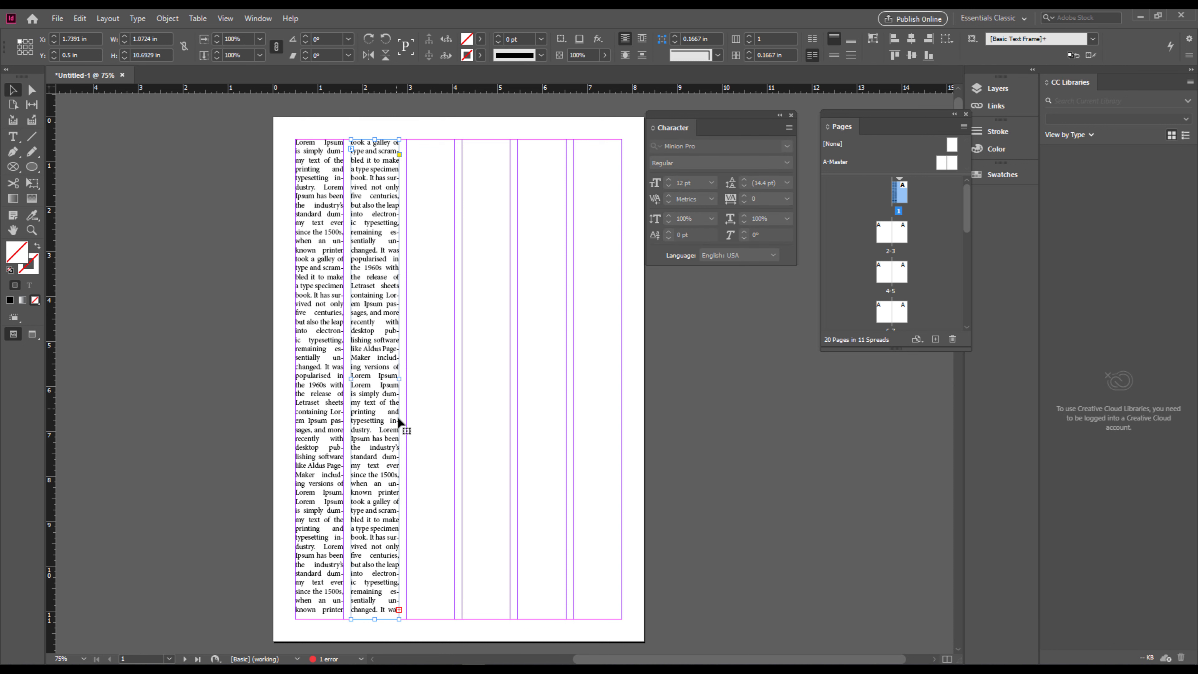
pyautogui.click(399, 610)
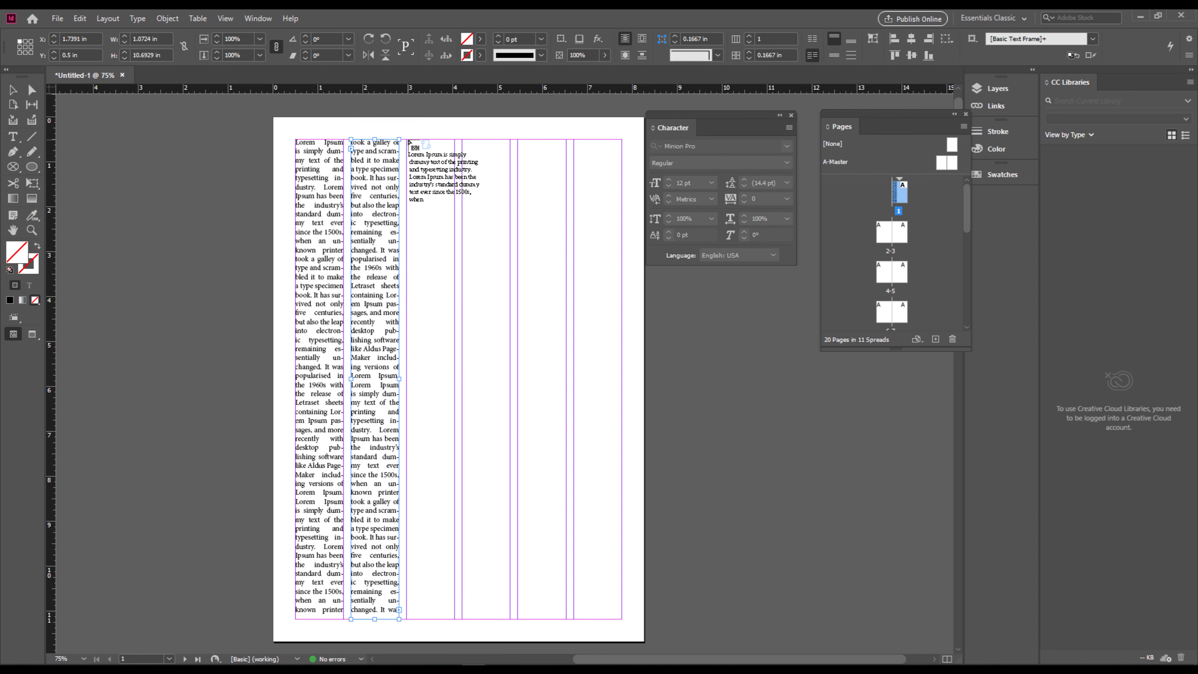
pyautogui.moveTo(407, 139); pyautogui.dragTo(454, 619)
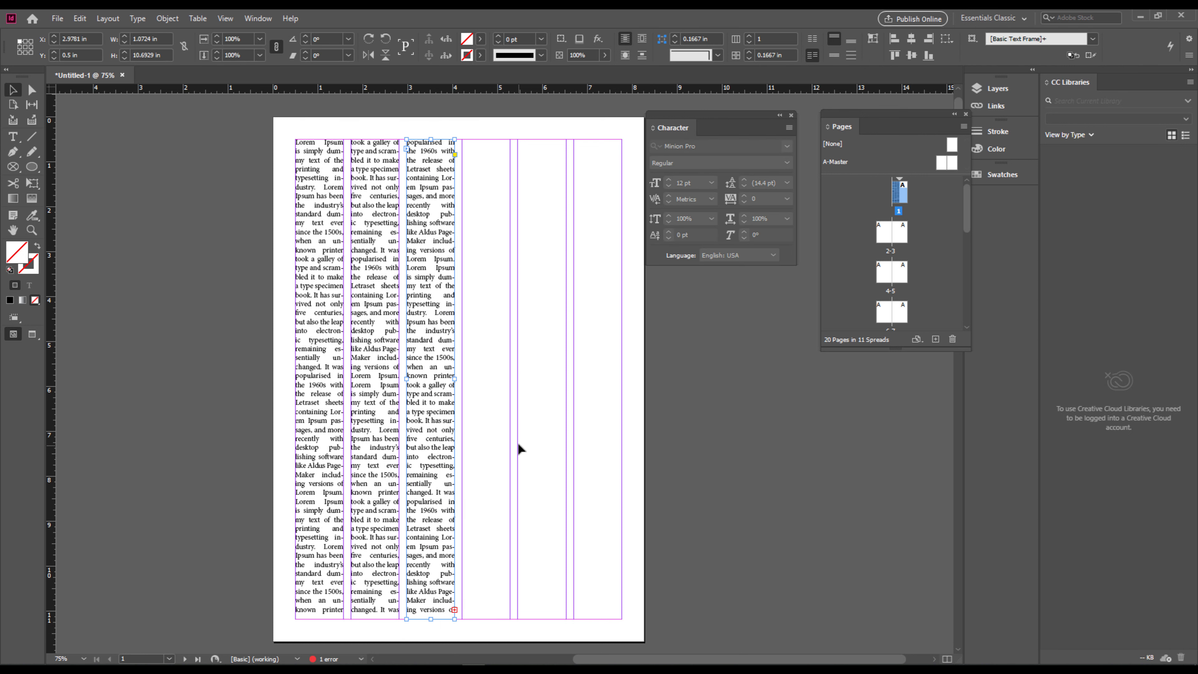
# Thread the overflow text onward into frames filling page 1's fourth and fifth columns.
pyautogui.click(454, 609)
pyautogui.moveTo(464, 141); pyautogui.dragTo(487, 619)
pyautogui.click(510, 616)
pyautogui.click(486, 602)
pyautogui.moveTo(594, 549); pyautogui.dragTo(505, 535)
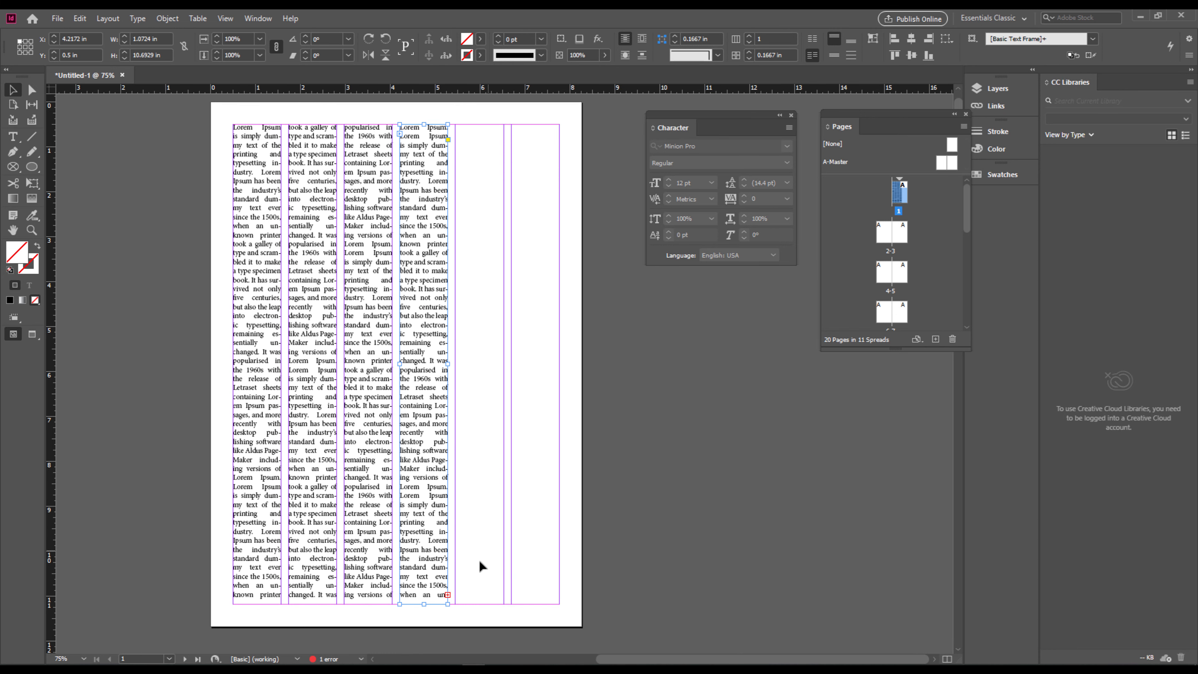
pyautogui.click(447, 595)
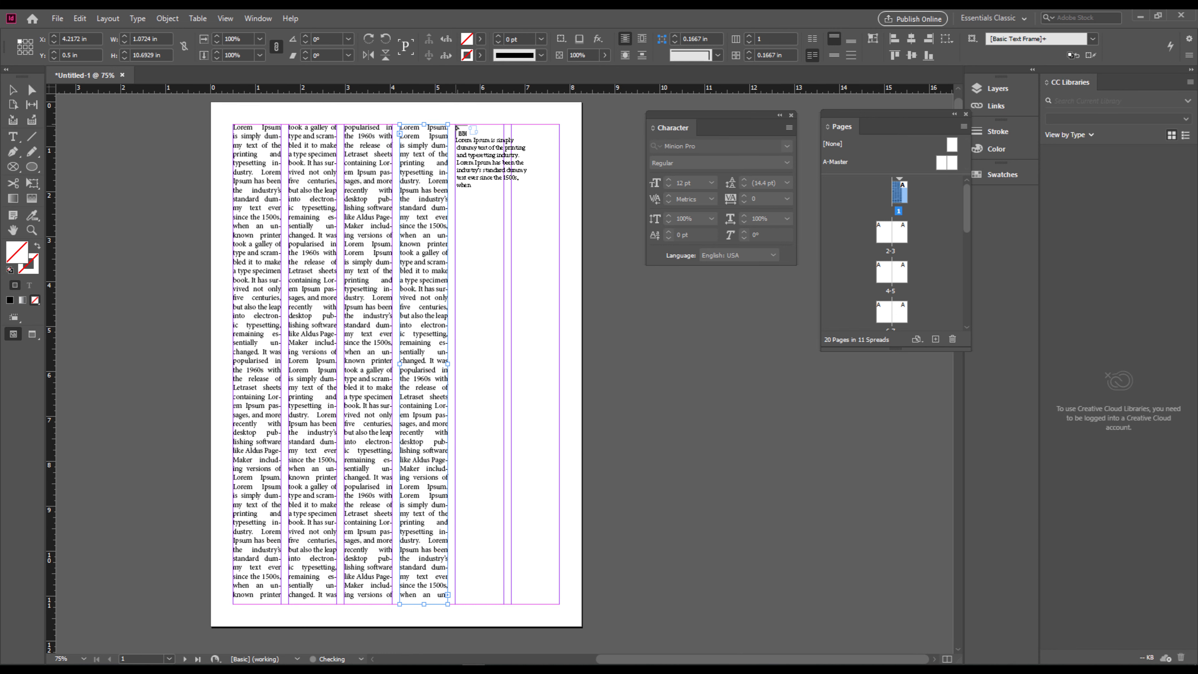
pyautogui.moveTo(455, 124)
pyautogui.mouseDown()
pyautogui.moveTo(503, 449)
pyautogui.moveTo(504, 604)
pyautogui.mouseUp()
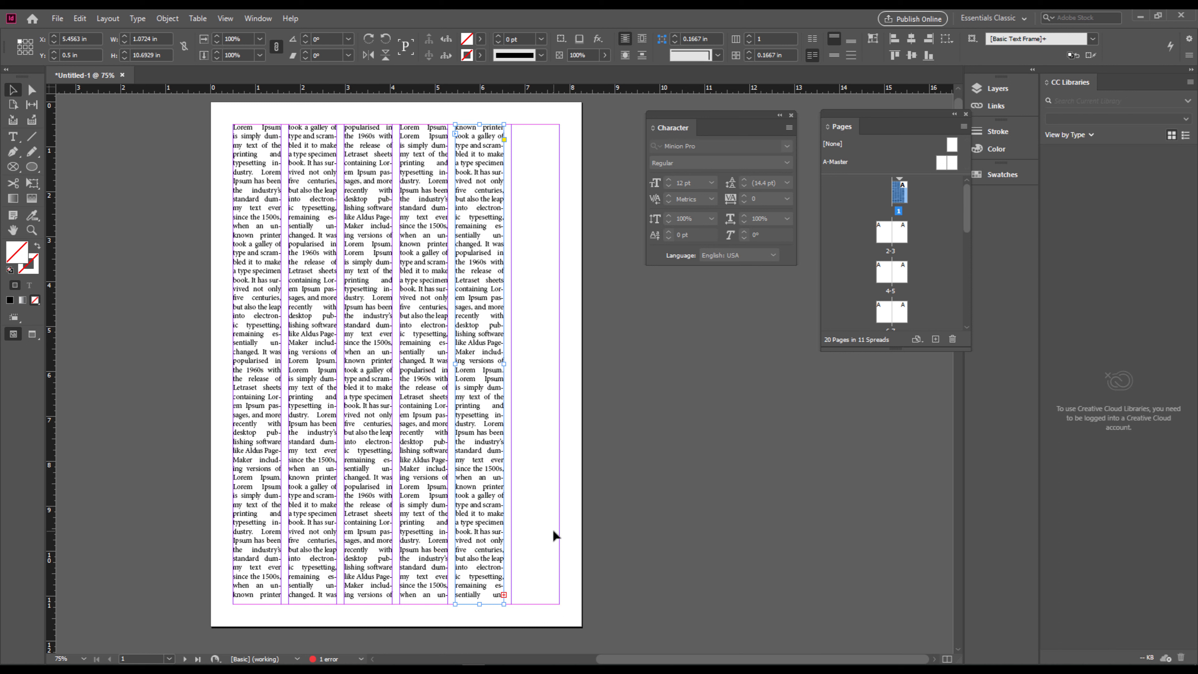
# Thread the fifth column's overflow text into a frame filling the sixth column of page 1.
pyautogui.click(546, 508)
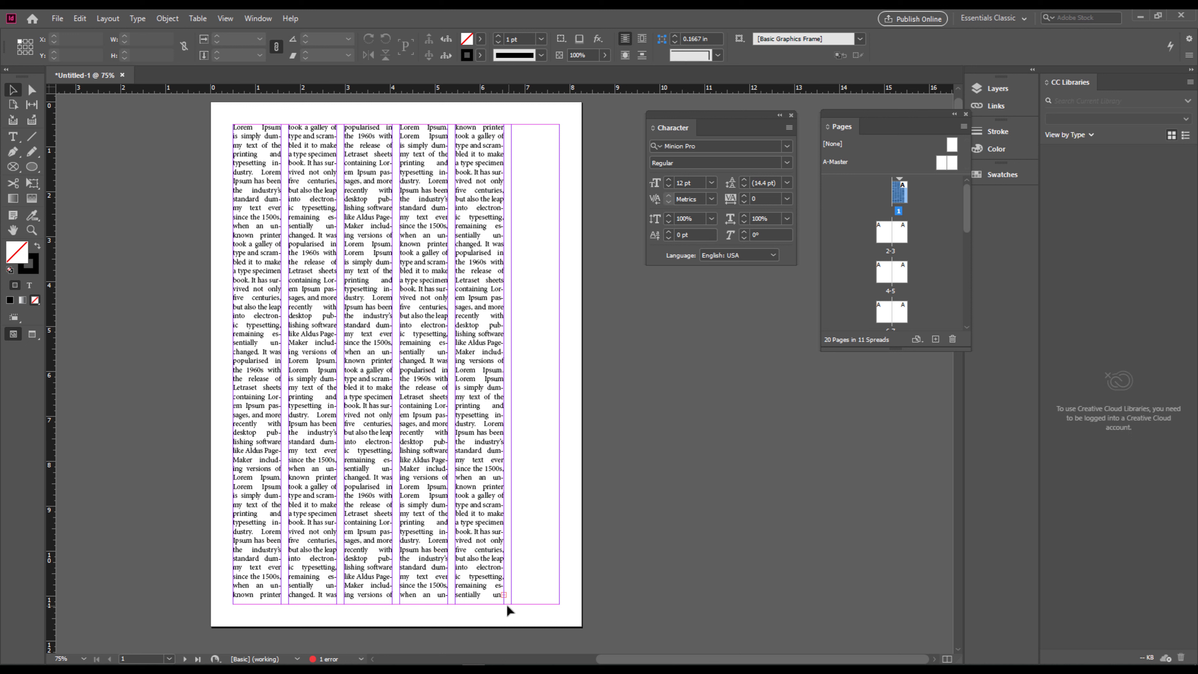
pyautogui.click(504, 595)
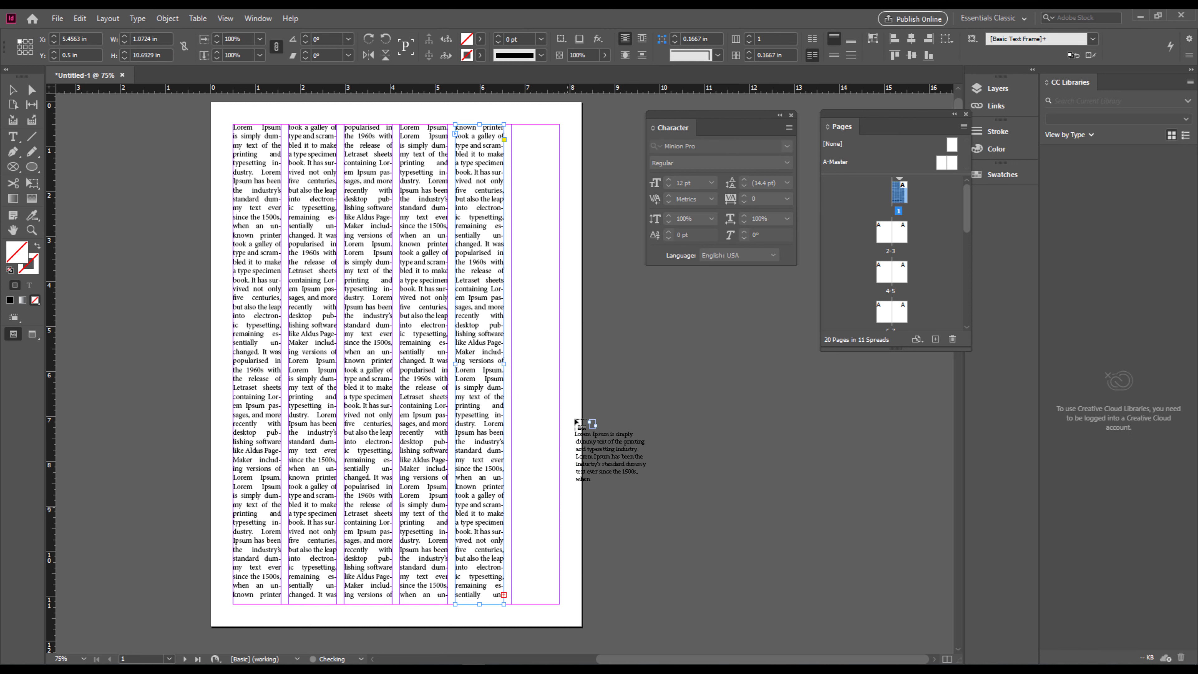
pyautogui.moveTo(513, 125); pyautogui.dragTo(560, 605)
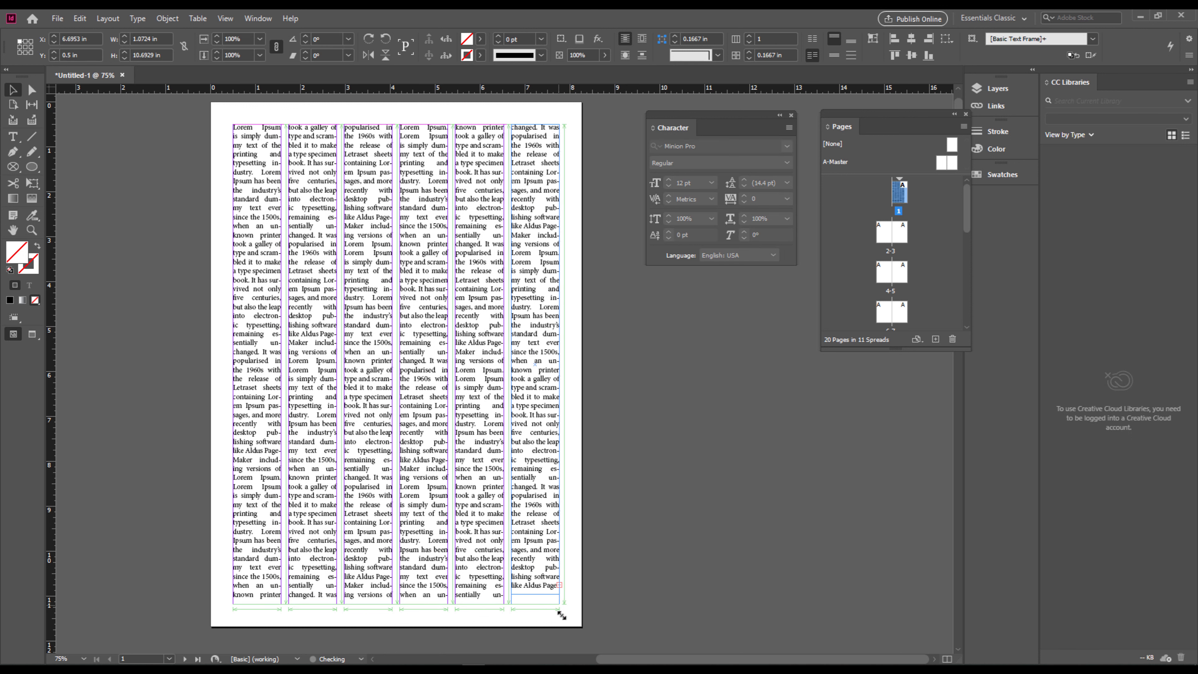
pyautogui.click(580, 612)
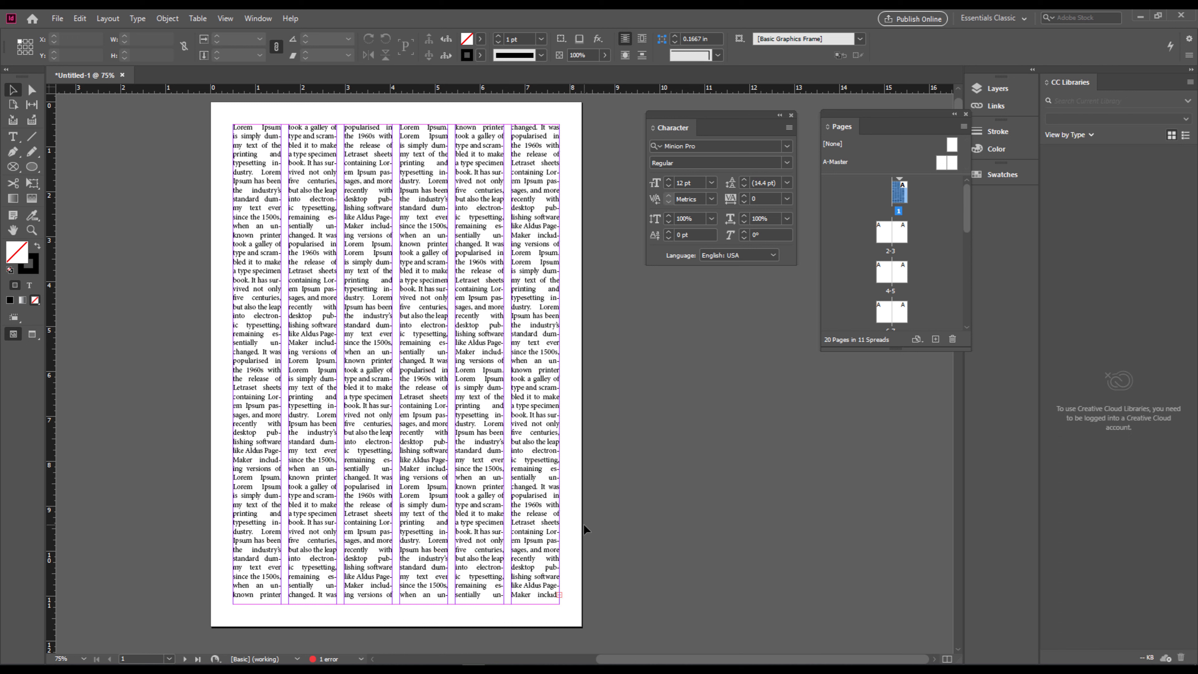
# Copy page 1's six text frames onto page 2 and duplicate them onto page 3, aligning each set with the column guides.
pyautogui.scroll(-1, 584, 529)
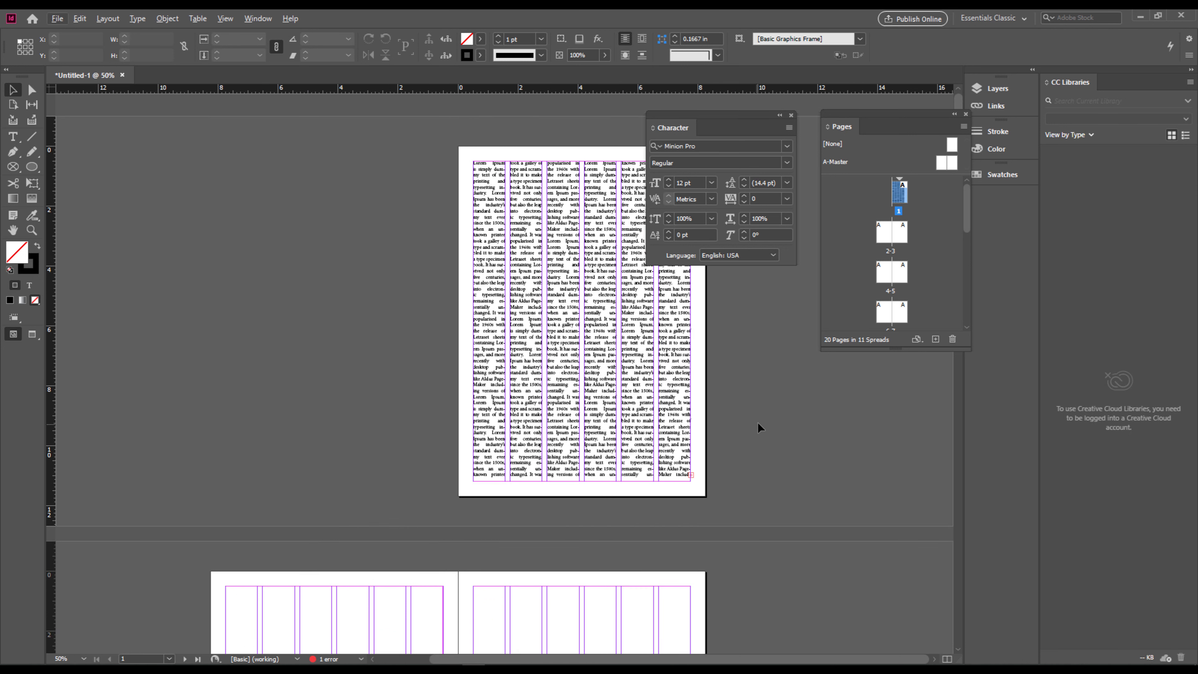
pyautogui.moveTo(757, 428); pyautogui.dragTo(476, 455)
pyautogui.scroll(-3, 374, 535)
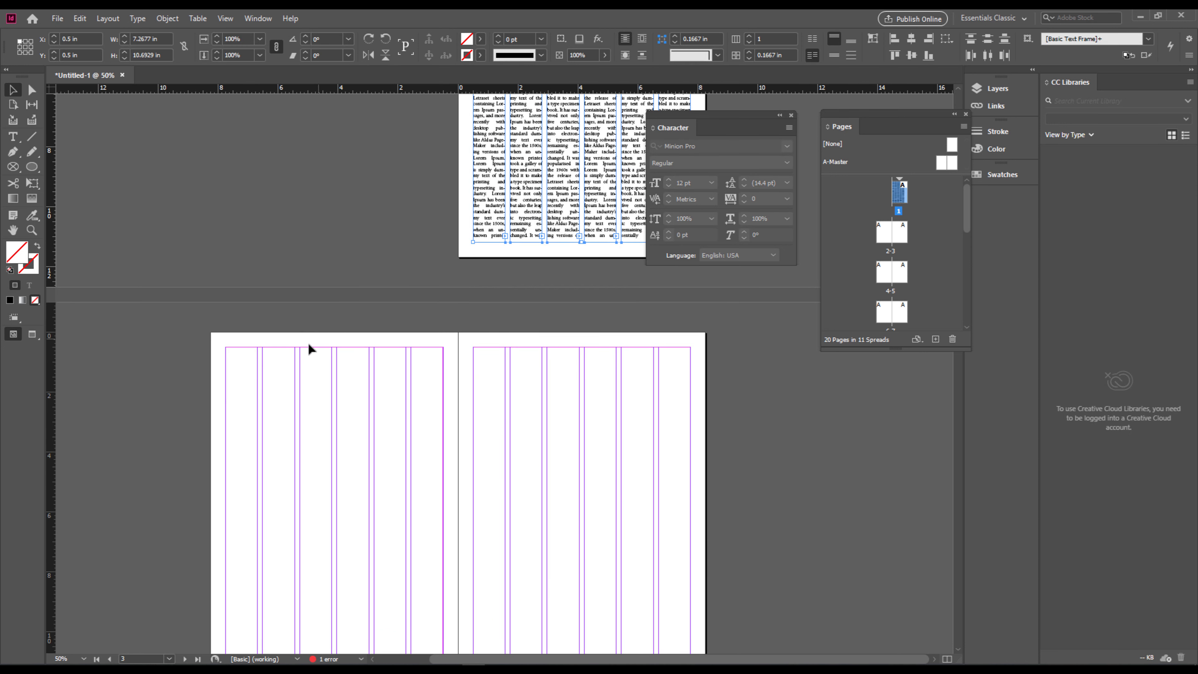
pyautogui.click(253, 365)
pyautogui.hotkey('ctrl', 'f')
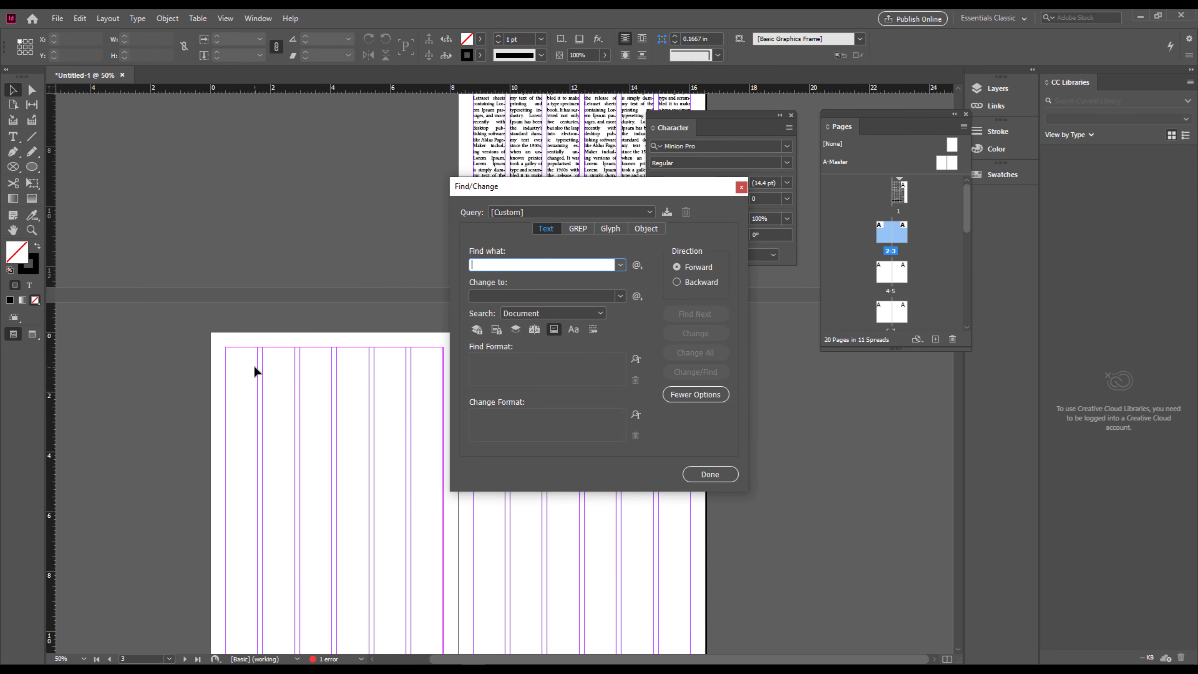
pyautogui.click(740, 188)
pyautogui.hotkey('ctrl', 'v')
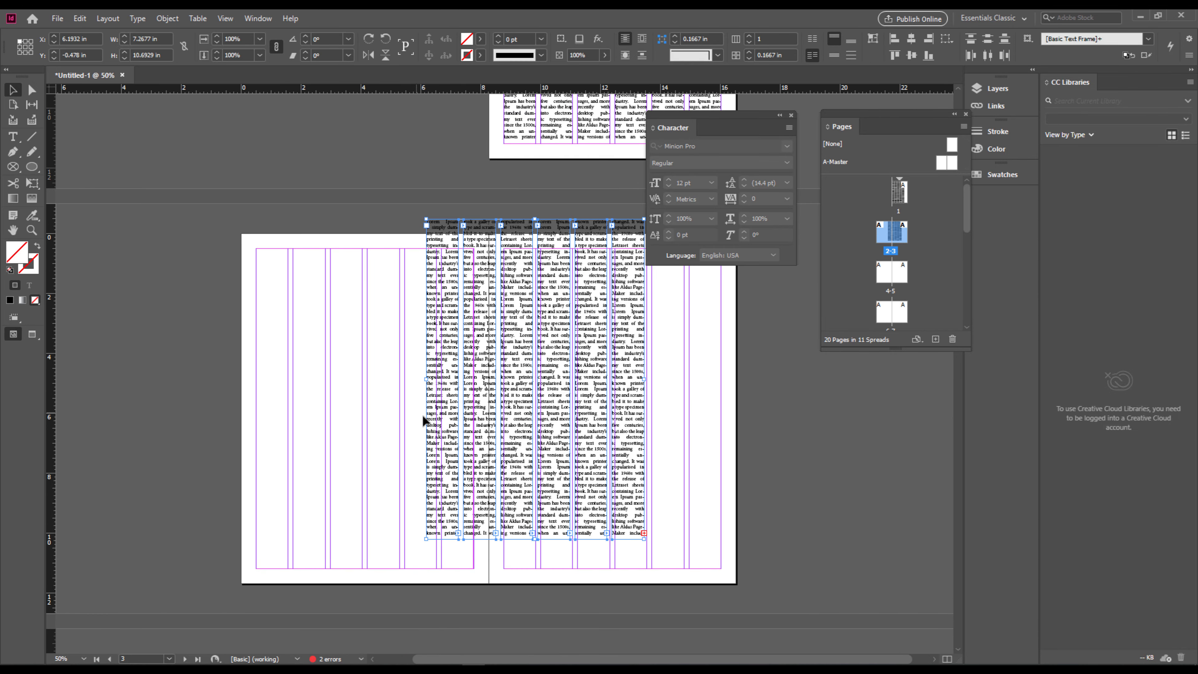
pyautogui.moveTo(428, 423); pyautogui.dragTo(259, 449)
pyautogui.hscroll(2, 330, 439)
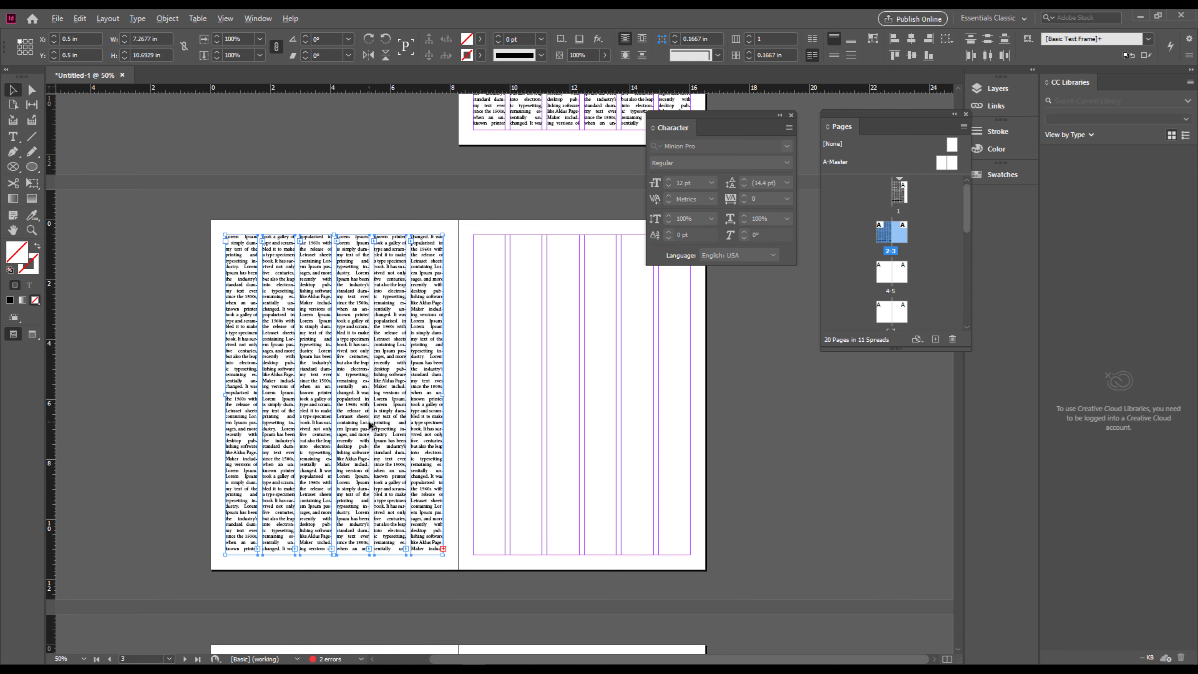
pyautogui.moveTo(370, 425); pyautogui.dragTo(619, 447)
# Copy the text frames of pages 2-3 onto pages 4-5 and 6-7, aligning each set with the column guides.
pyautogui.scroll(-4, 610, 523)
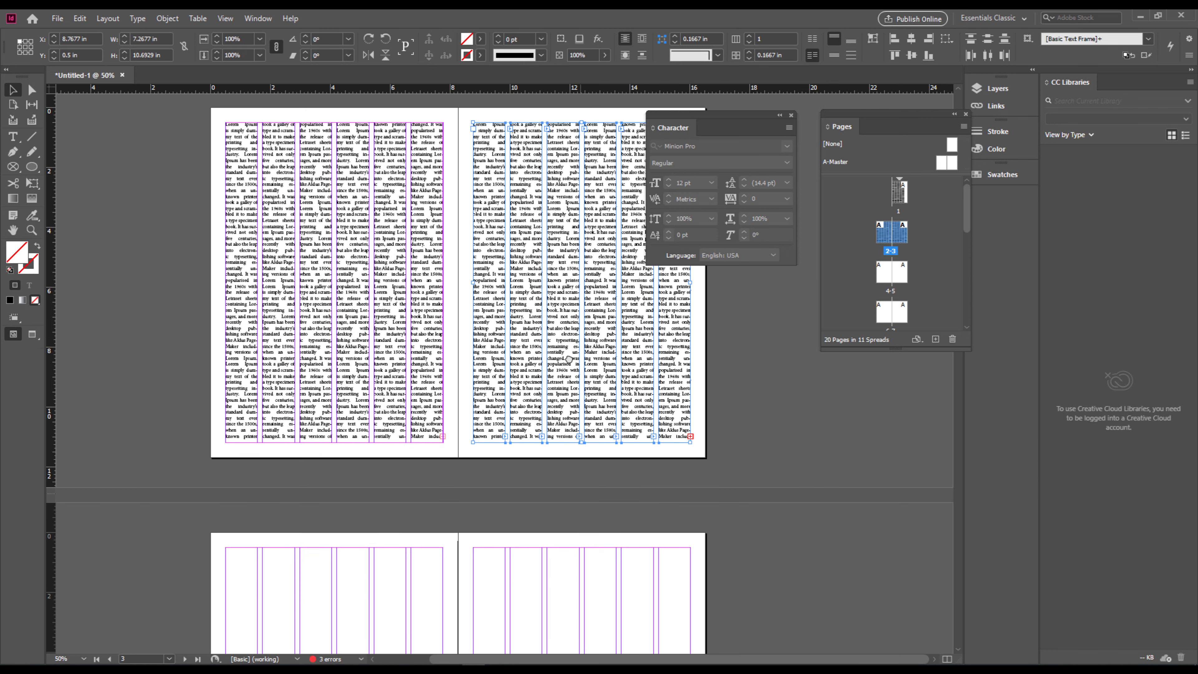
pyautogui.moveTo(742, 339); pyautogui.dragTo(192, 381)
pyautogui.moveTo(263, 427); pyautogui.dragTo(270, 187)
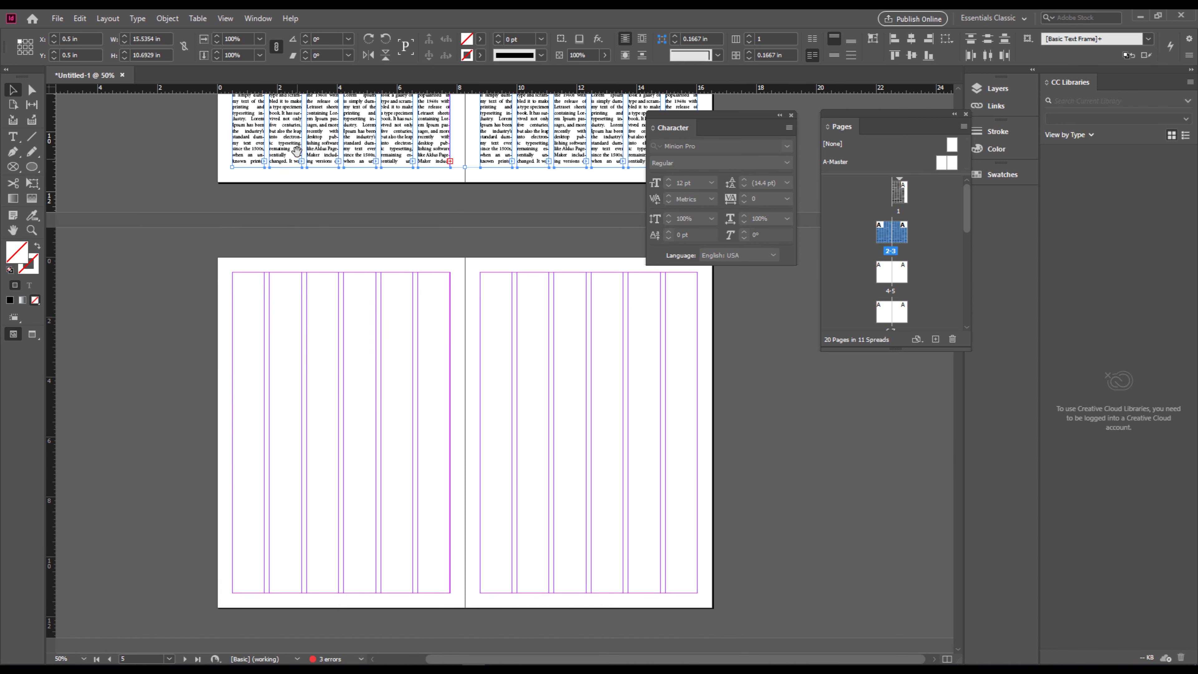
pyautogui.moveTo(302, 151); pyautogui.dragTo(300, 555)
pyautogui.scroll(-5, 469, 500)
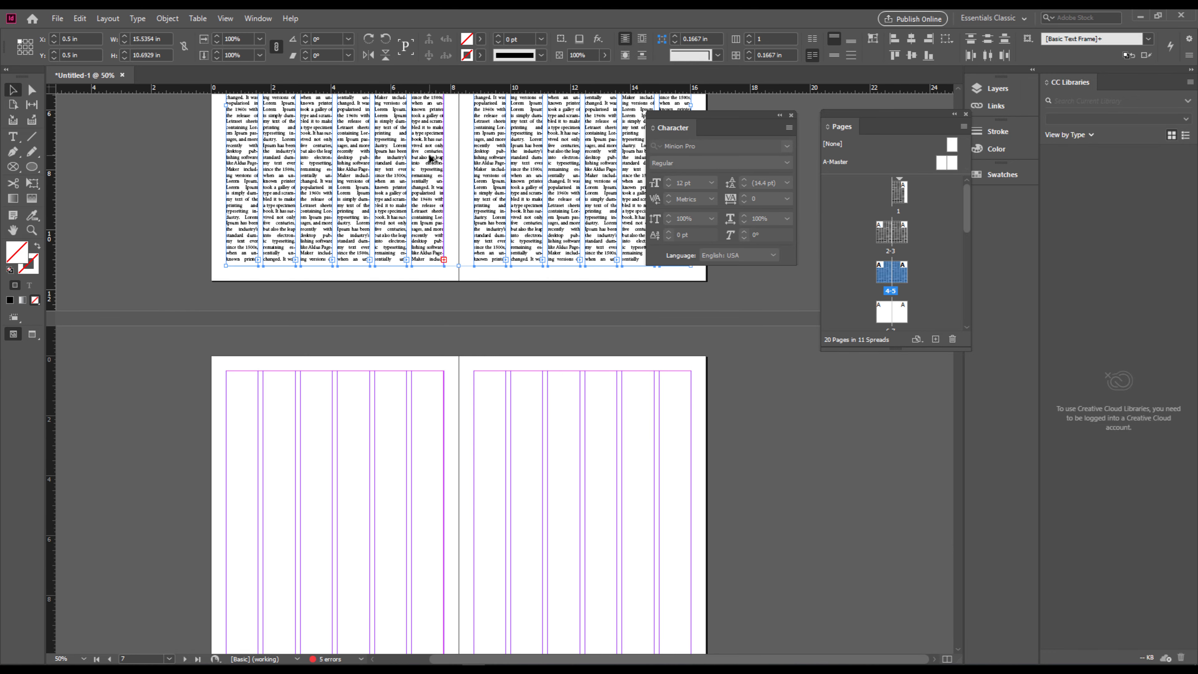
pyautogui.moveTo(430, 156); pyautogui.dragTo(422, 586)
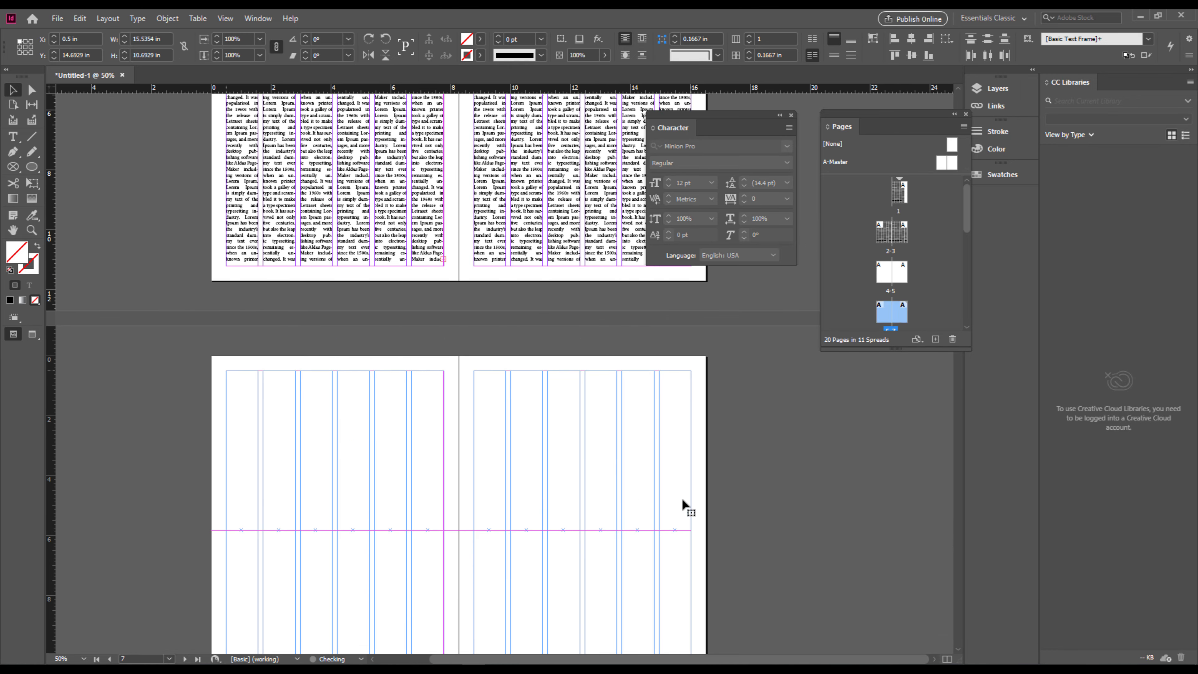
# Review all spreads of the document, then examine page 1's text columns up close.
pyautogui.keyDown('alt'); pyautogui.scroll(-5, 810, 500); pyautogui.keyUp('alt')
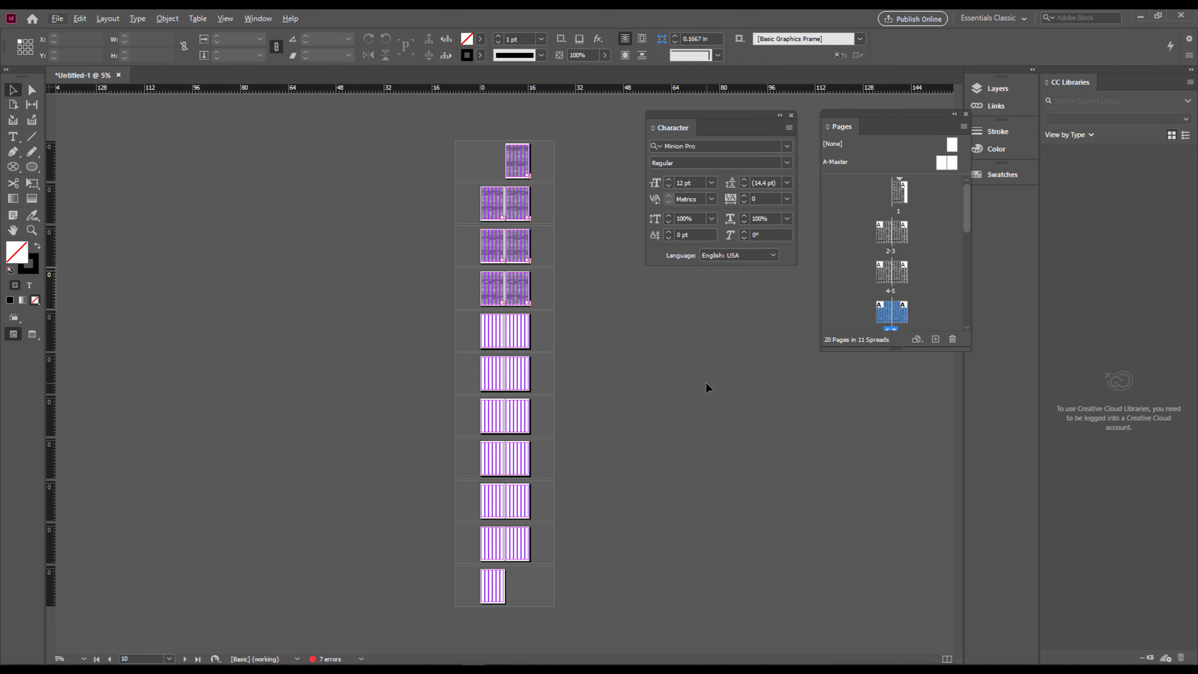
pyautogui.keyDown('alt'); pyautogui.scroll(4, 619, 185); pyautogui.keyUp('alt')
pyautogui.scroll(8, 551, 271)
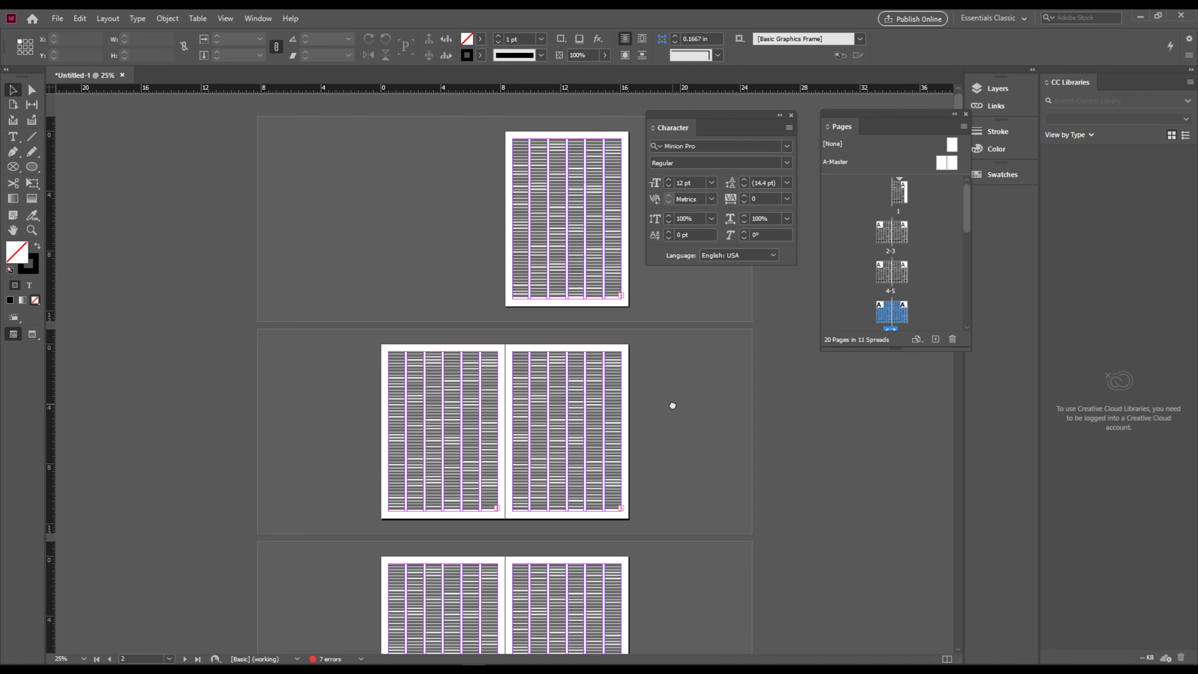
pyautogui.hotkey('ctrl', '=')
pyautogui.hotkey('ctrl', '=')
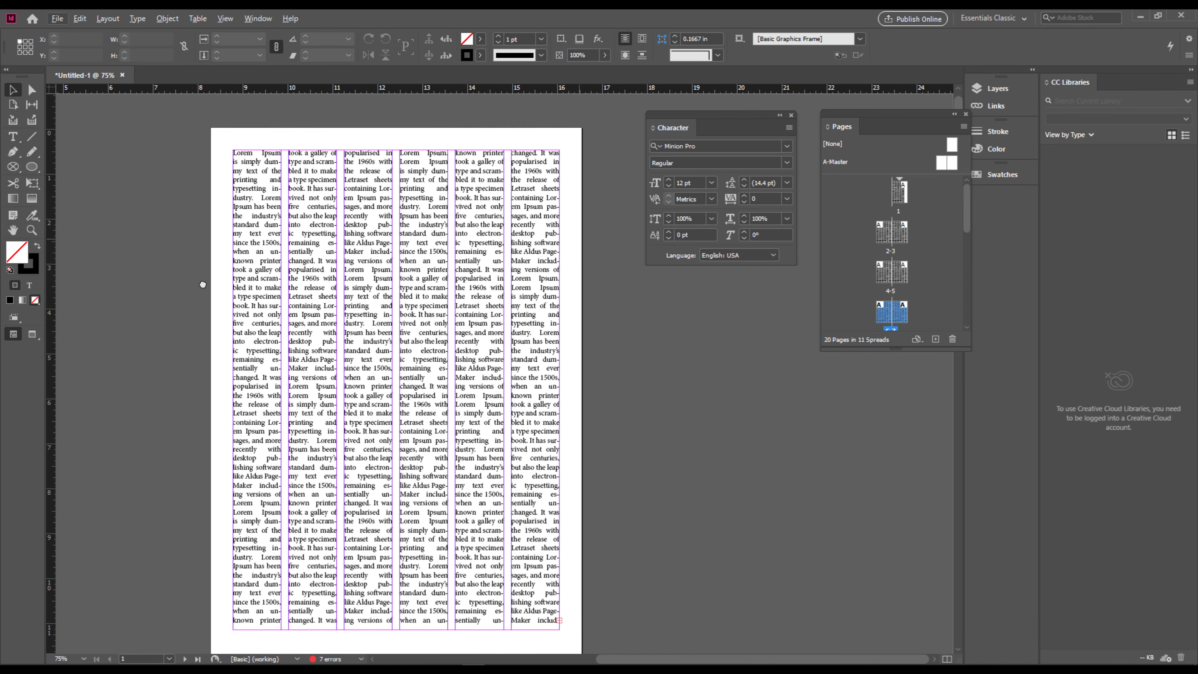
pyautogui.press('z')
pyautogui.moveTo(129, 262); pyautogui.dragTo(195, 307)
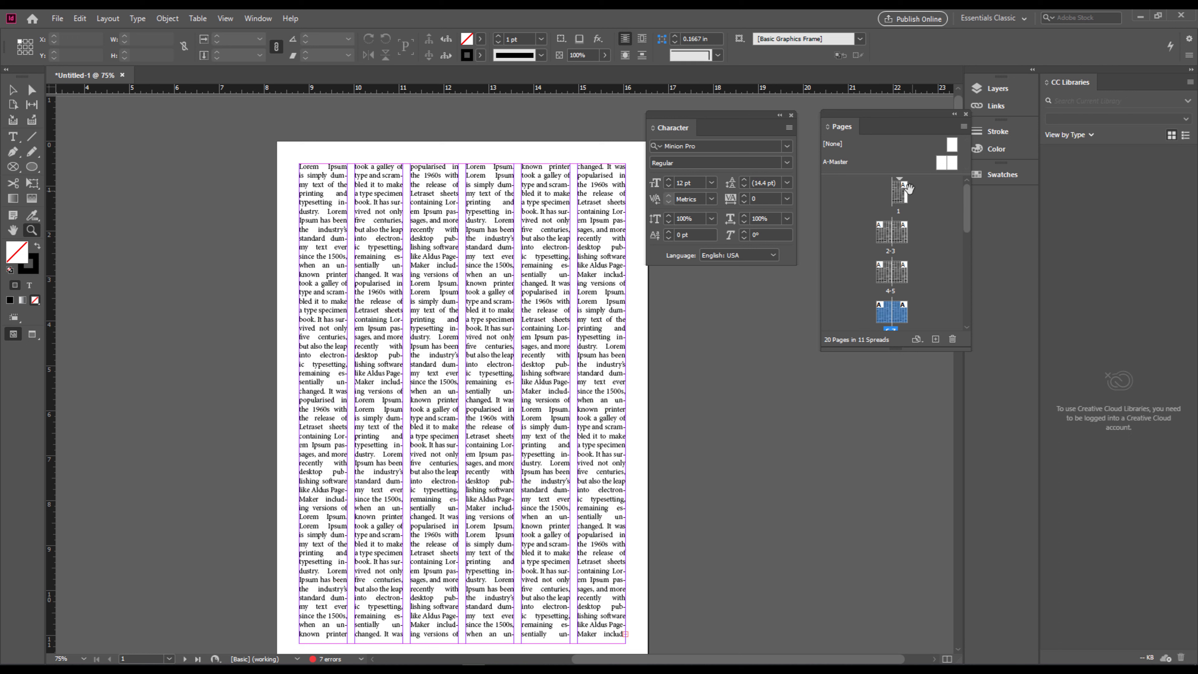
# Lengthen the Pages panel and open the A-Master spread for editing.
pyautogui.moveTo(898, 350); pyautogui.dragTo(891, 547)
pyautogui.click(887, 549)
pyautogui.moveTo(967, 328); pyautogui.dragTo(964, 288)
pyautogui.moveTo(321, 126); pyautogui.dragTo(506, 410)
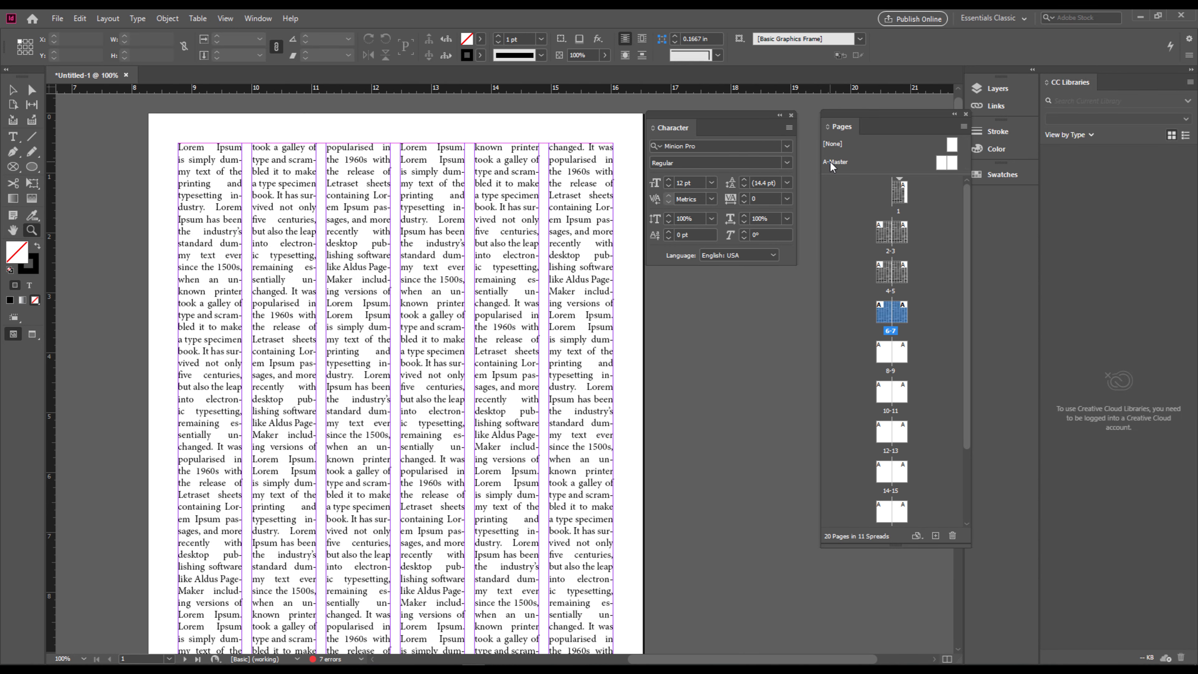
pyautogui.doubleClick(947, 163)
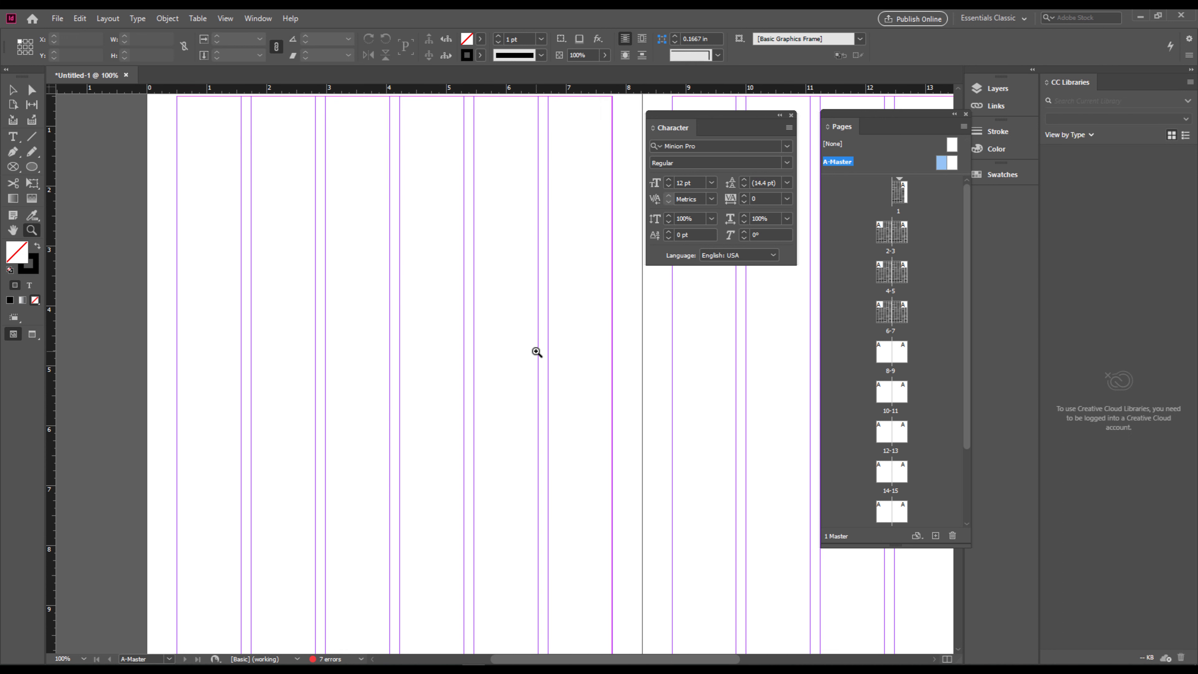
pyautogui.hotkey('ctrl', '-')
pyautogui.hotkey('ctrl', '-')
pyautogui.hotkey('ctrl', '-')
pyautogui.press('v')
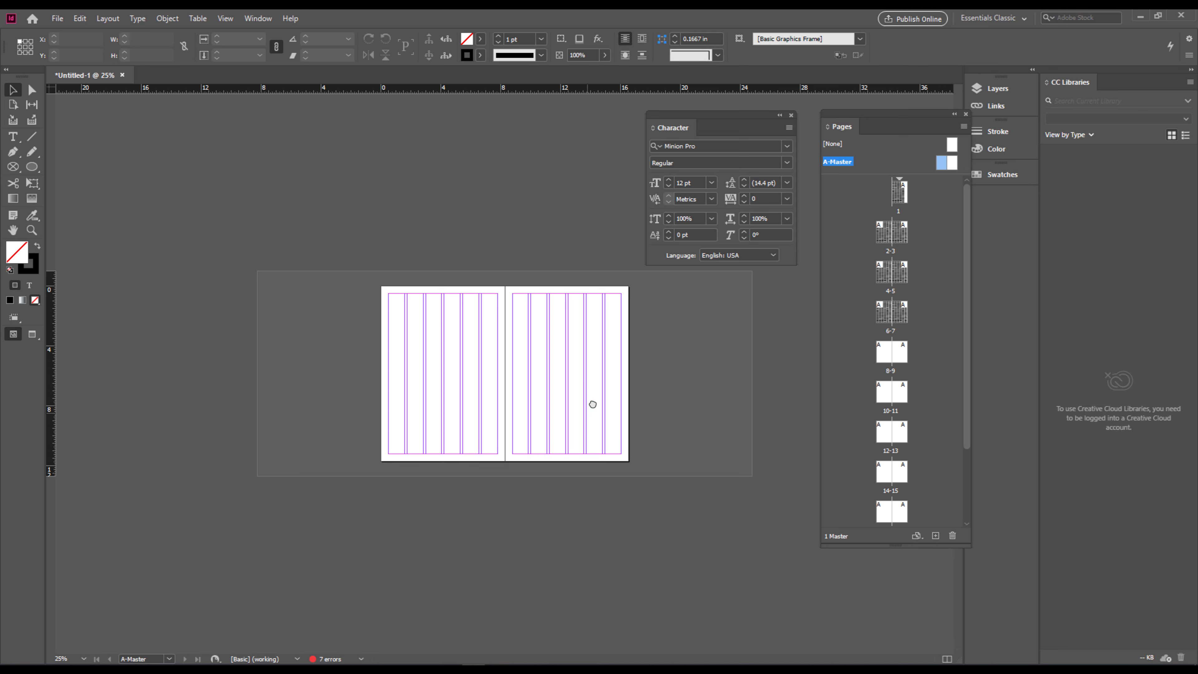
pyautogui.hotkey('ctrl', '=')
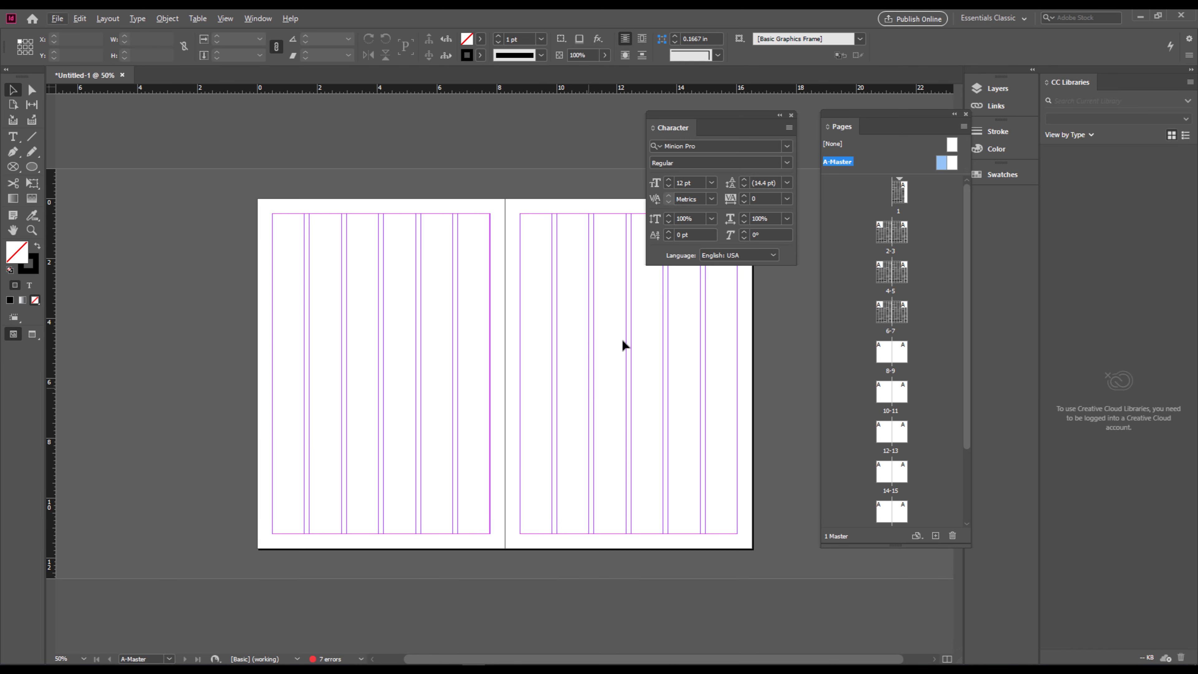
# Close the Character panel and draw a rectangle about 7.27 by 0.35 in along the left master page's bottom margin.
pyautogui.click(791, 115)
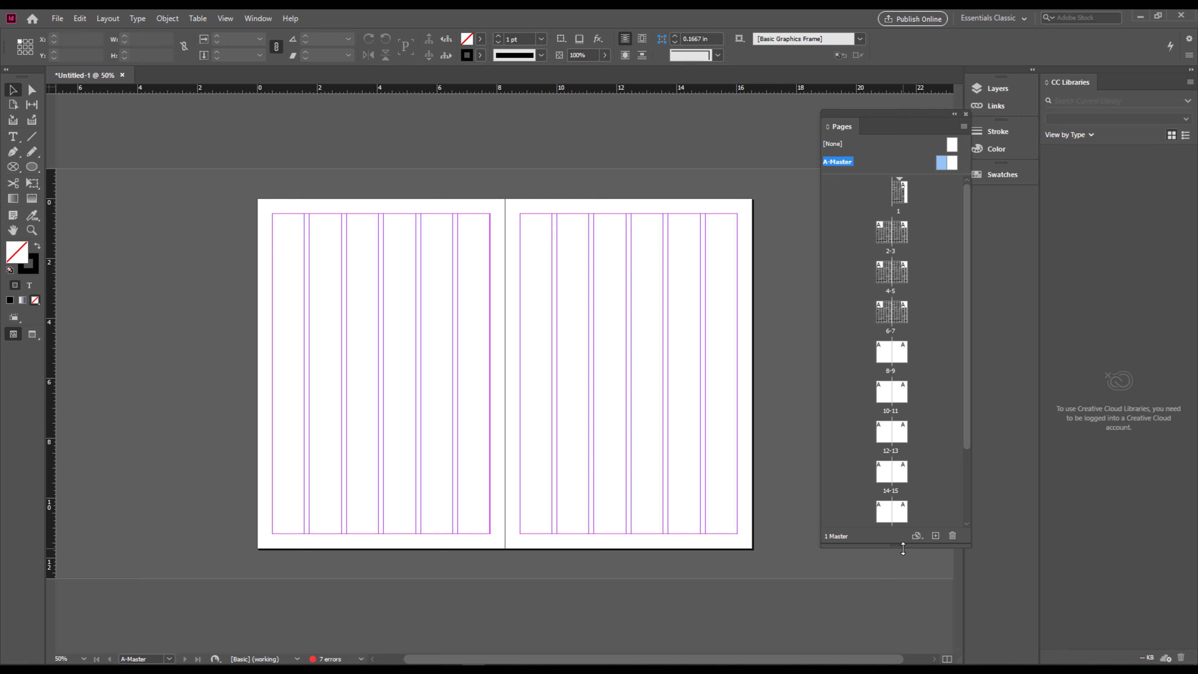
pyautogui.click(33, 166)
pyautogui.click(84, 181)
pyautogui.moveTo(273, 534); pyautogui.dragTo(490, 524)
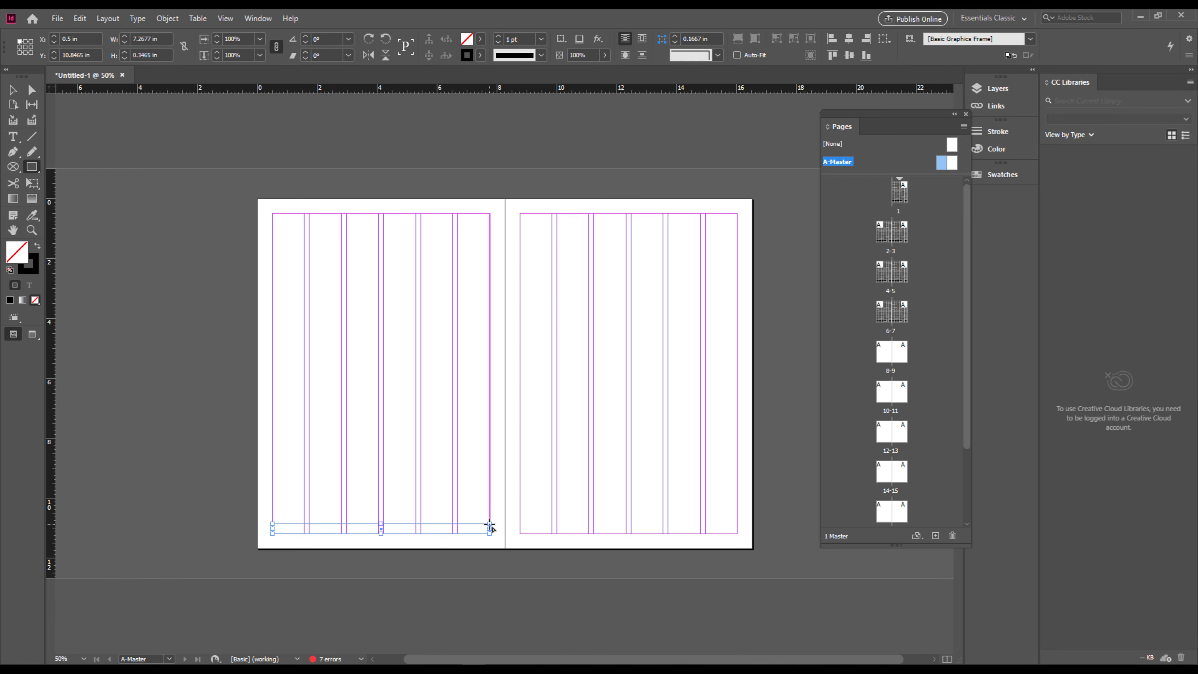
# Fill the bottom bar with turquoise #23faea and remove its stroke.
pyautogui.doubleClick(25, 251)
pyautogui.moveTo(570, 275)
pyautogui.mouseDown()
pyautogui.moveTo(593, 275)
pyautogui.moveTo(580, 271)
pyautogui.mouseUp()
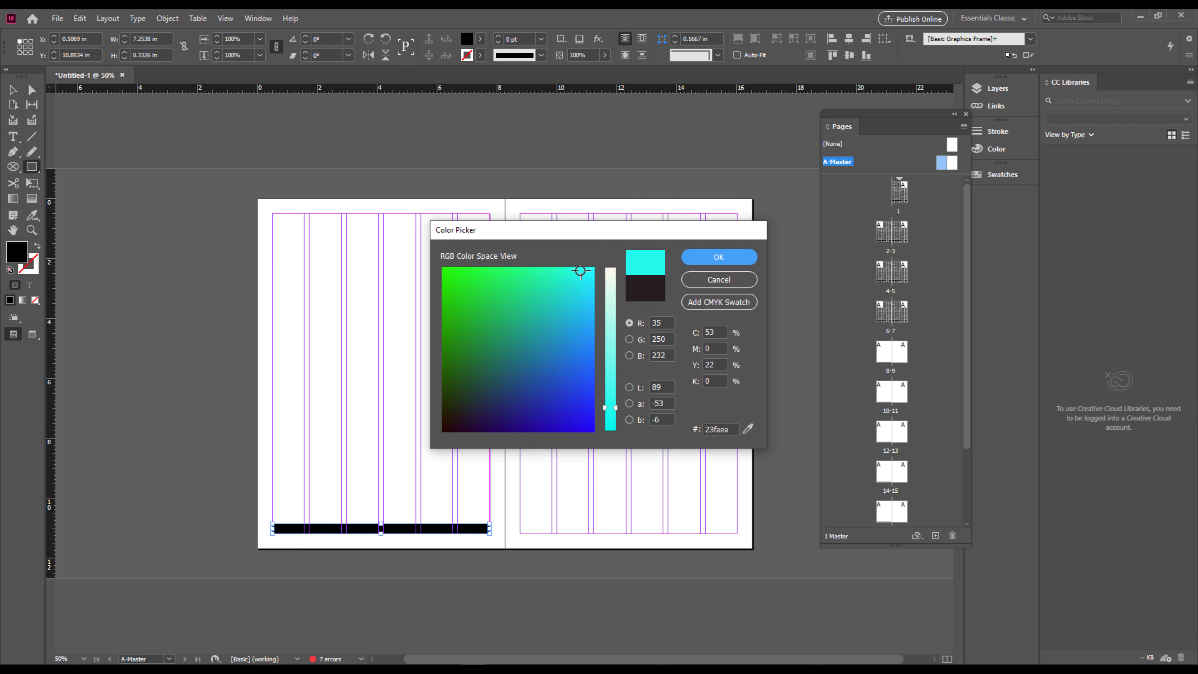
pyautogui.click(717, 257)
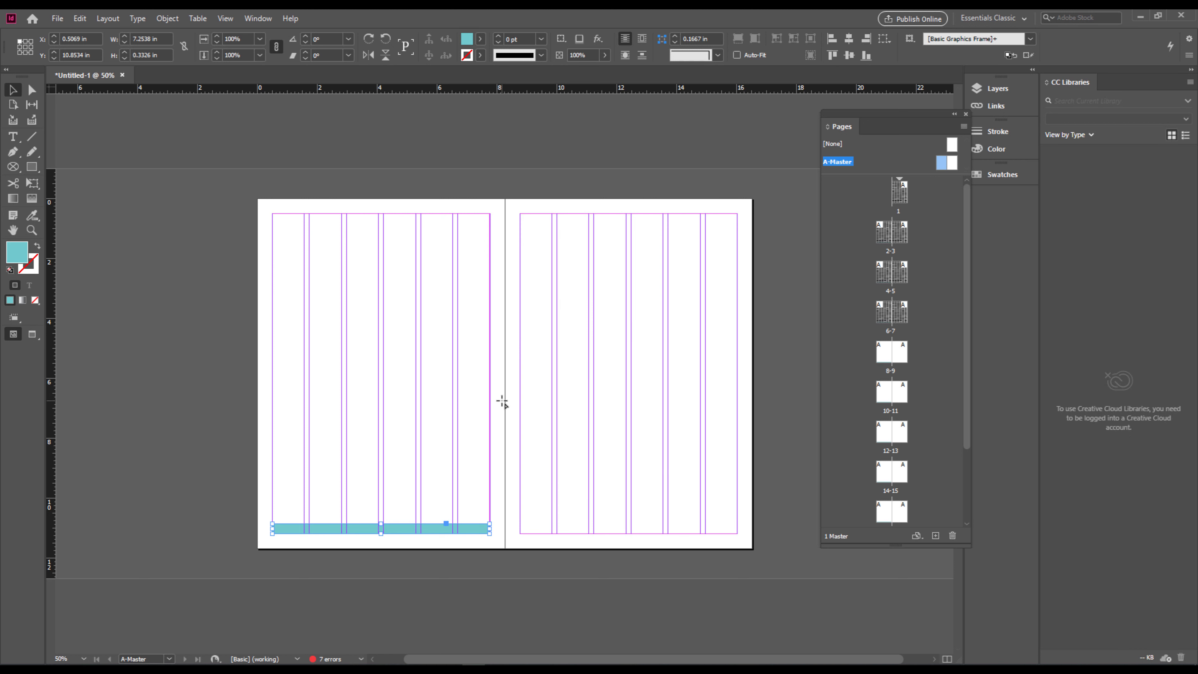
# Duplicate the turquoise bar onto the right master page, aligned with its bottom margin.
pyautogui.click(470, 424)
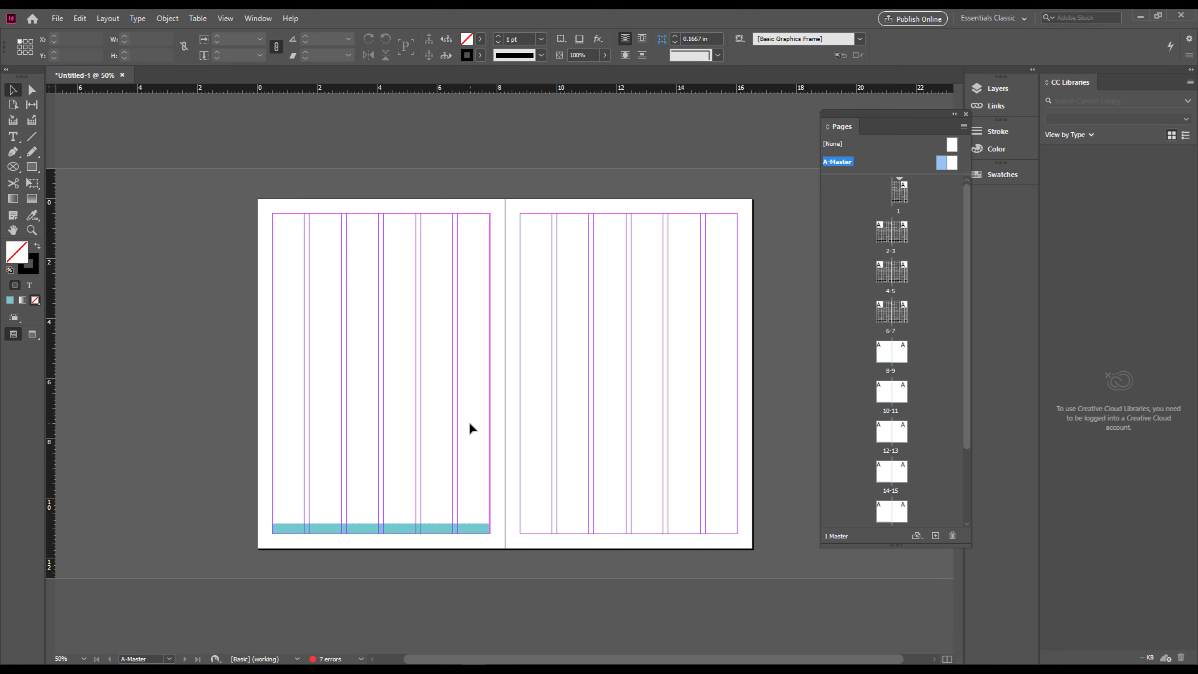
pyautogui.moveTo(418, 532); pyautogui.dragTo(662, 533)
pyautogui.click(609, 481)
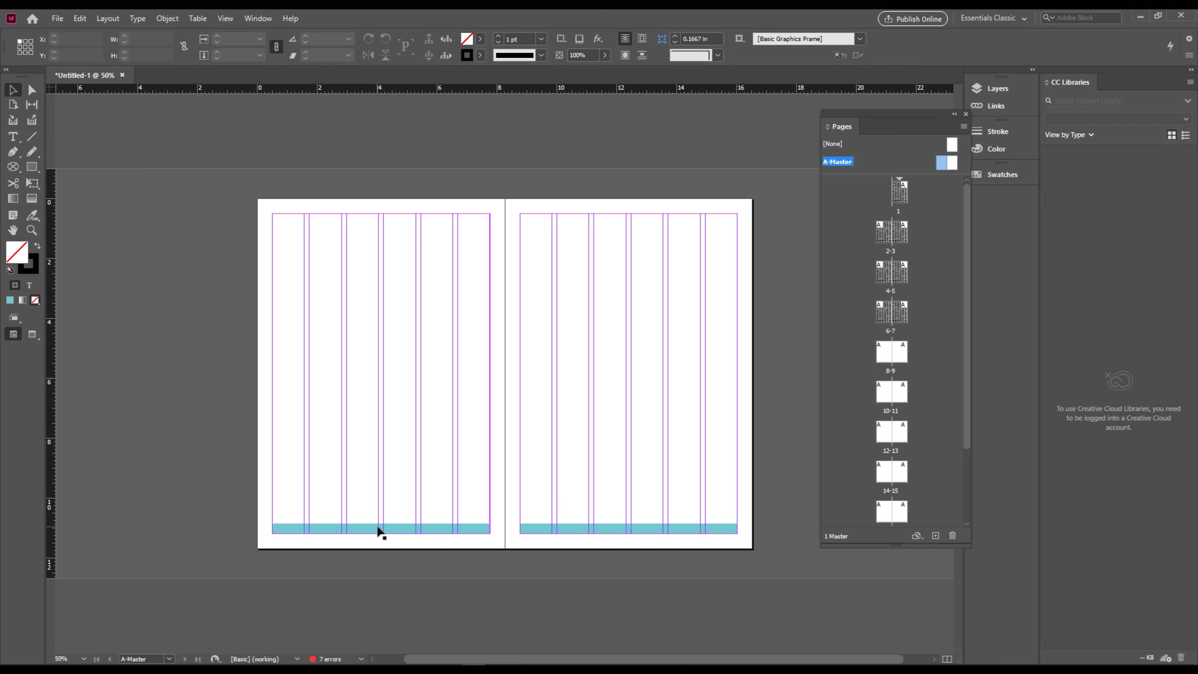
# Make a narrow upright turquoise tab from a bar copy on the left master page's outer edge and duplicate it to the right page's outer edge.
pyautogui.moveTo(381, 532); pyautogui.dragTo(251, 310)
pyautogui.hotkey('ctrl', '1')
pyautogui.click(297, 338)
pyautogui.hotkey('ctrl', '5')
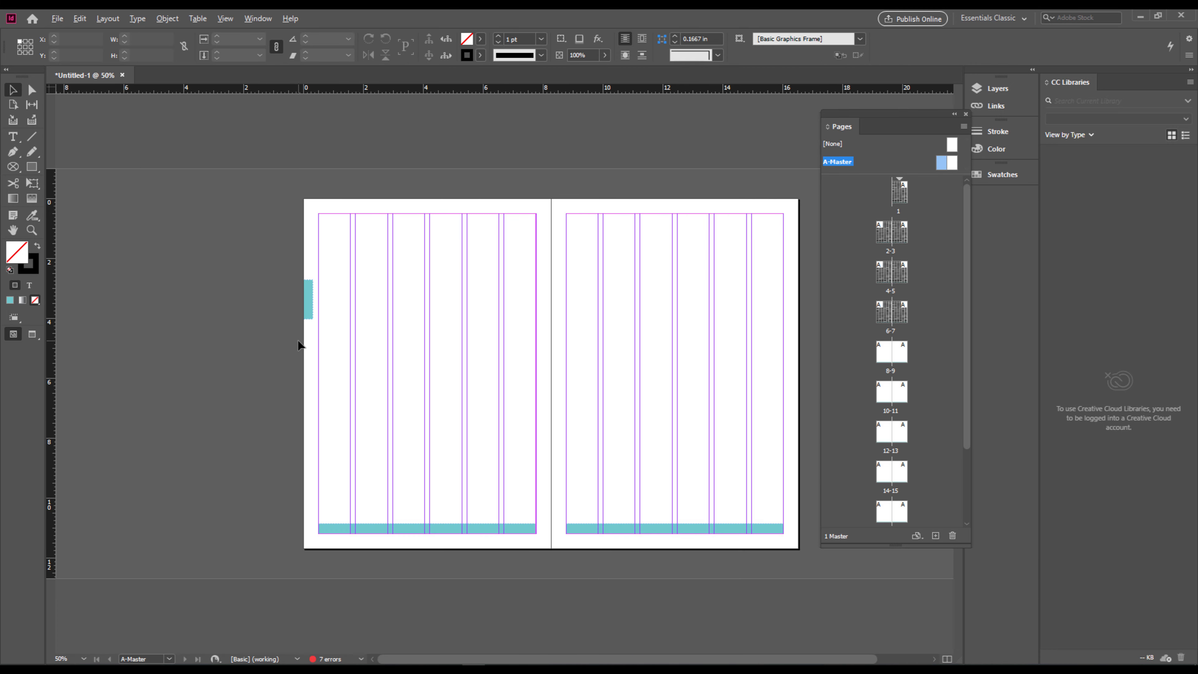
pyautogui.moveTo(405, 383); pyautogui.dragTo(312, 383)
pyautogui.moveTo(213, 297); pyautogui.dragTo(698, 369)
pyautogui.click(695, 369)
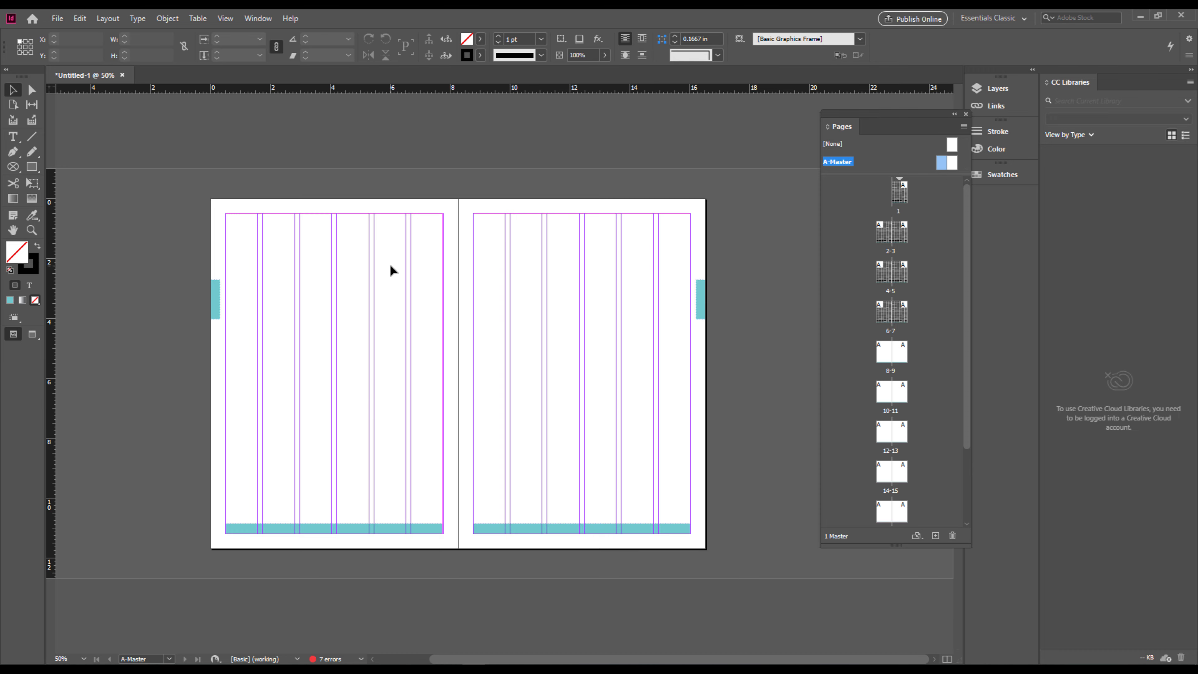
# Return to page 1 and check the master bars and edge tabs throughout the document pages.
pyautogui.doubleClick(902, 197)
pyautogui.scroll(-20, 747, 421)
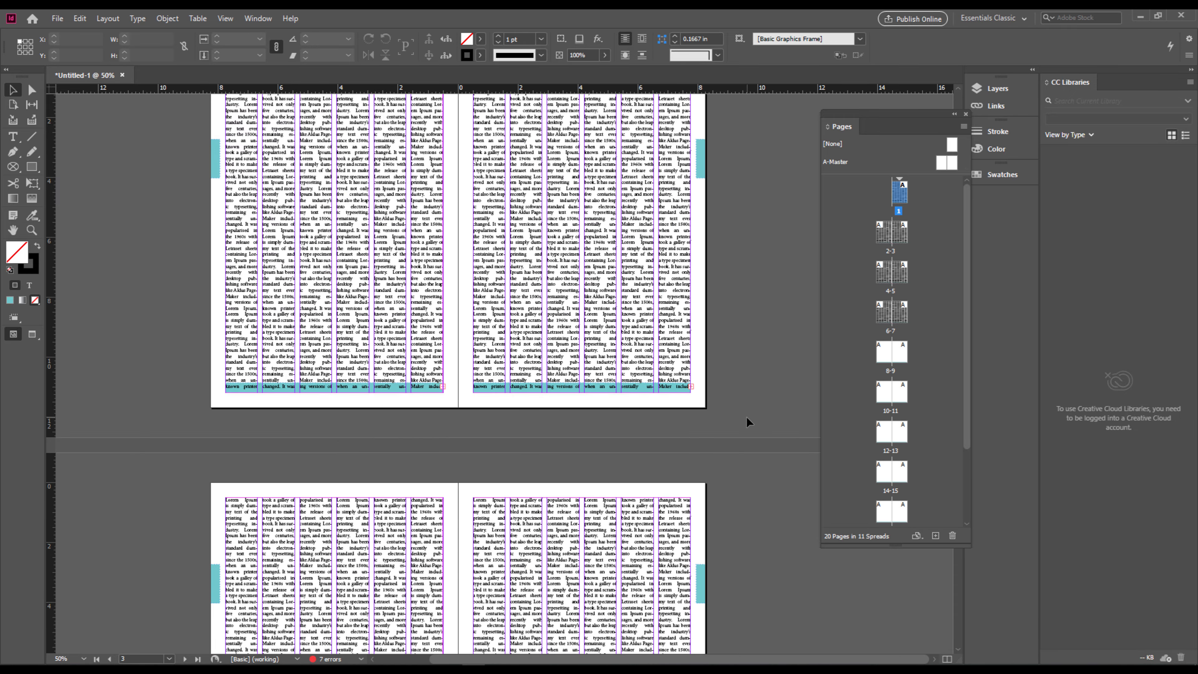
pyautogui.scroll(-10, 747, 418)
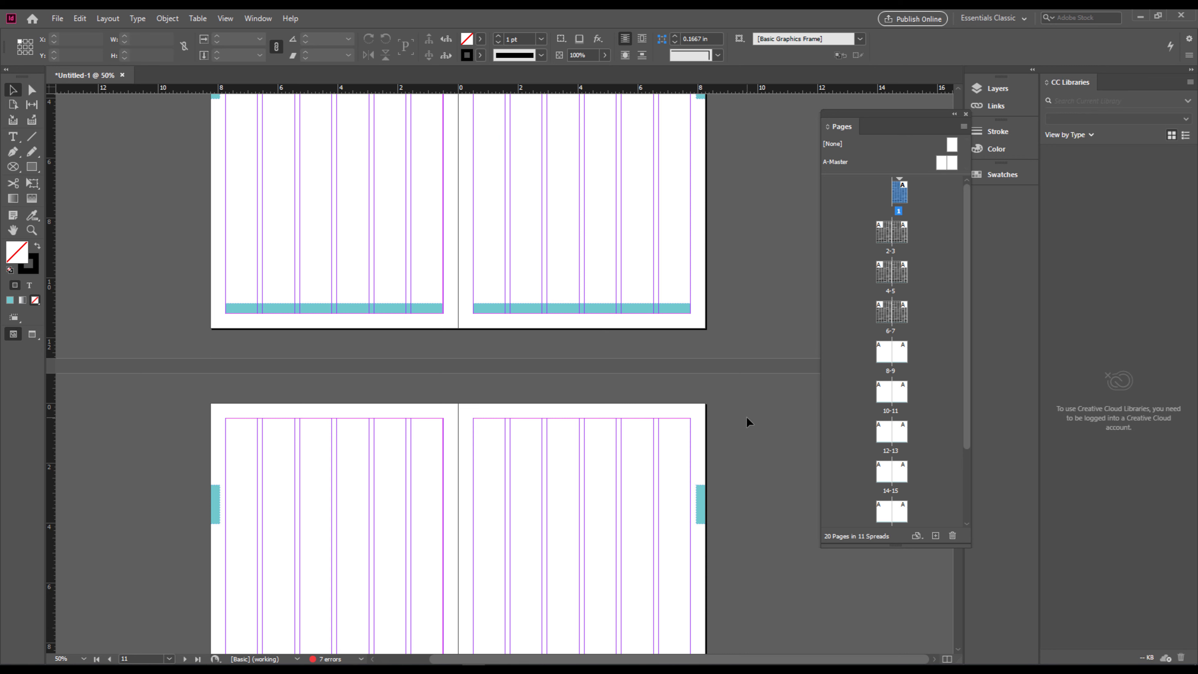
pyautogui.scroll(-5, 747, 417)
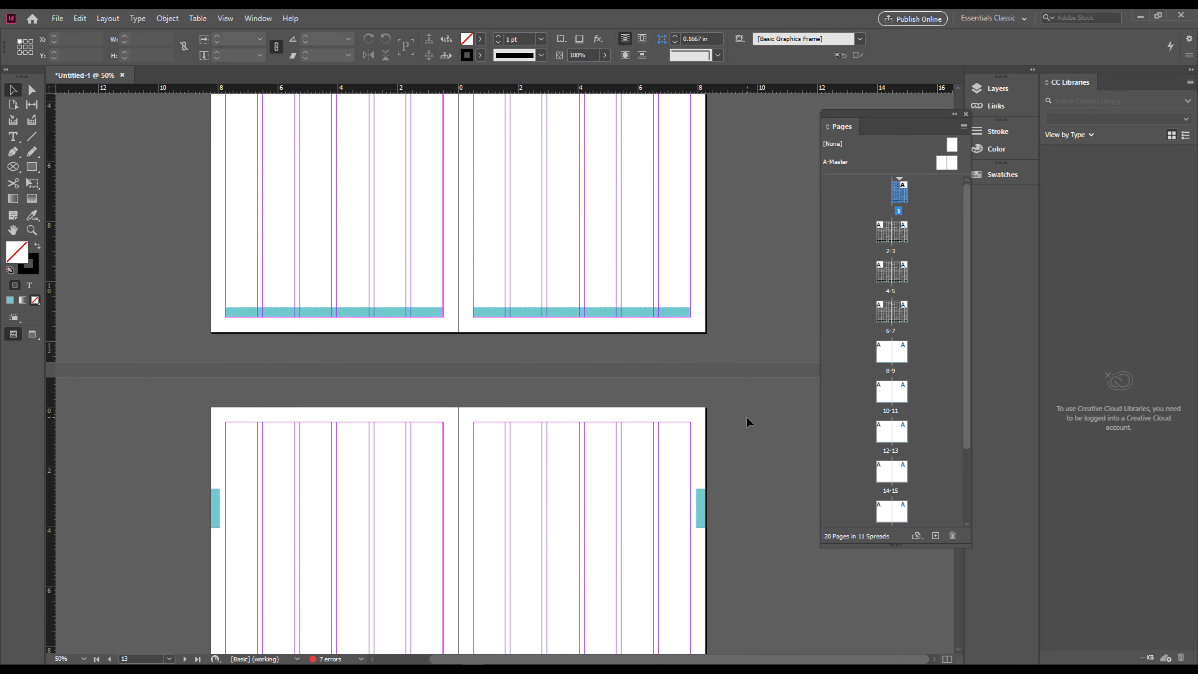
pyautogui.scroll(15, 747, 417)
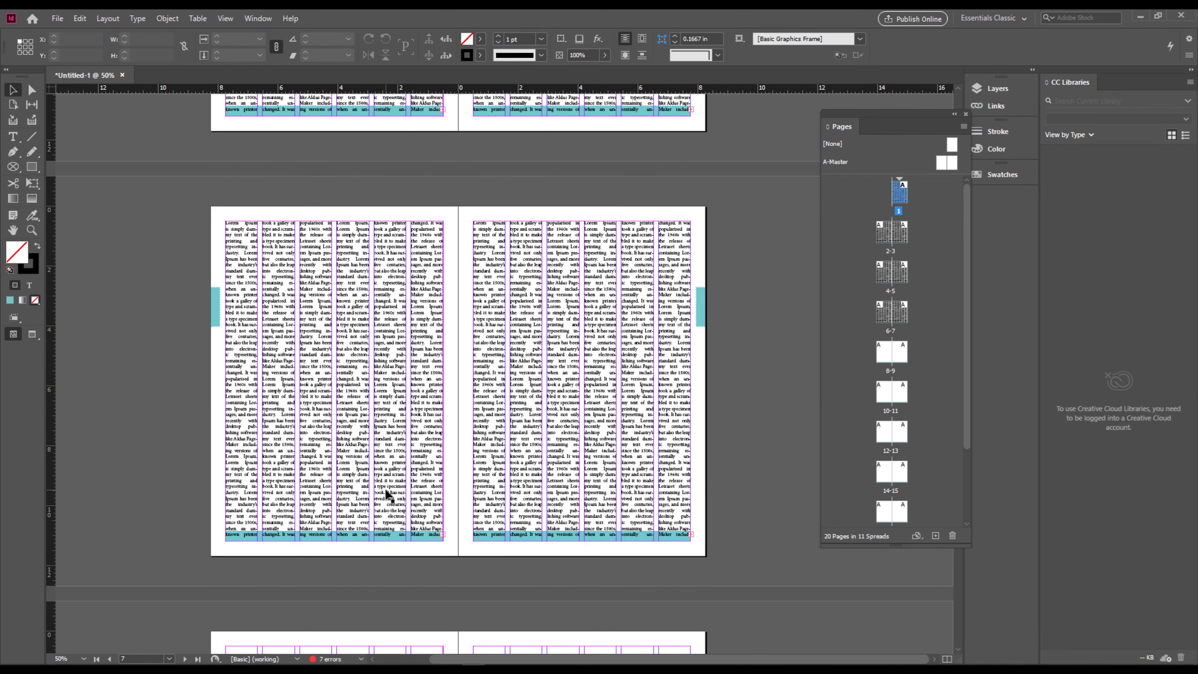
pyautogui.scroll(15, 386, 493)
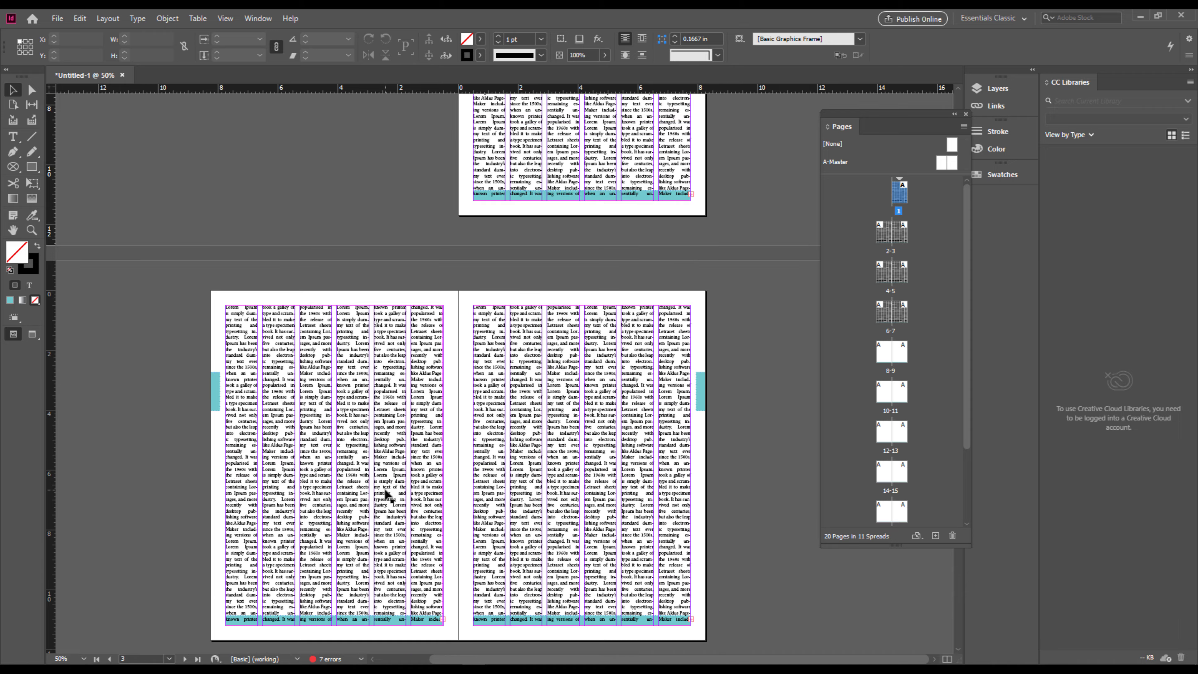
# Shorten page 1's six text frames so their text ends just above the turquoise bottom bar.
pyautogui.click(645, 406)
pyautogui.moveTo(697, 357); pyautogui.dragTo(486, 379)
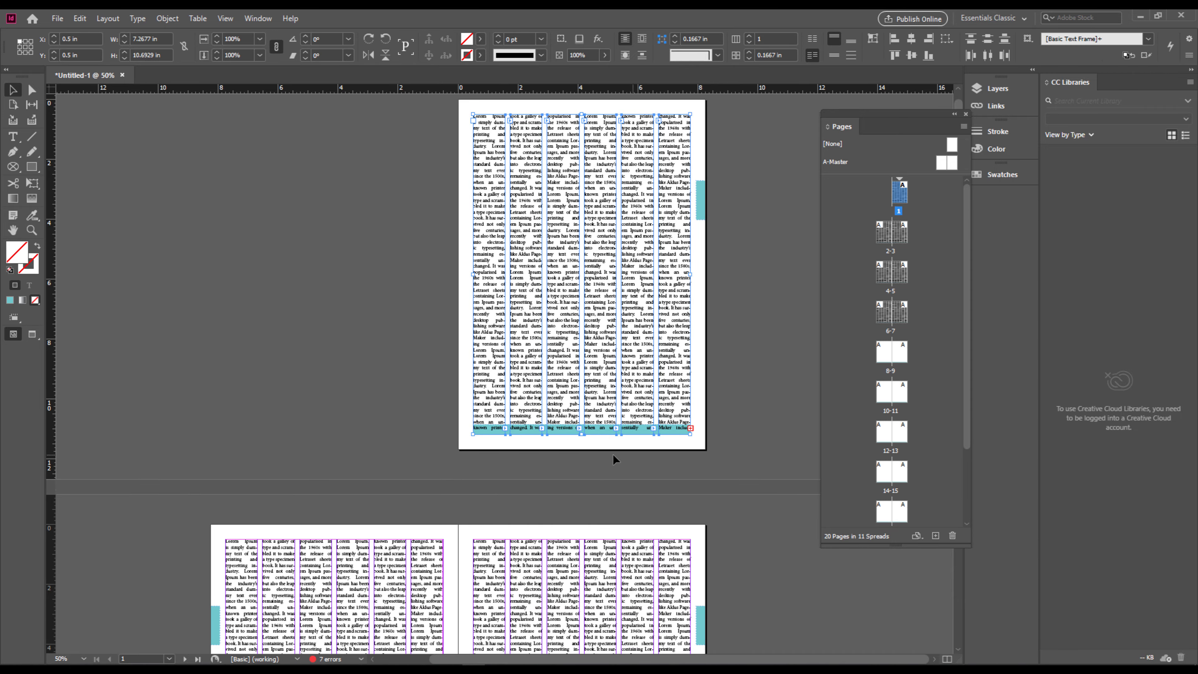
pyautogui.scroll(5, 576, 435)
pyautogui.moveTo(590, 428); pyautogui.dragTo(590, 400)
pyautogui.click(616, 468)
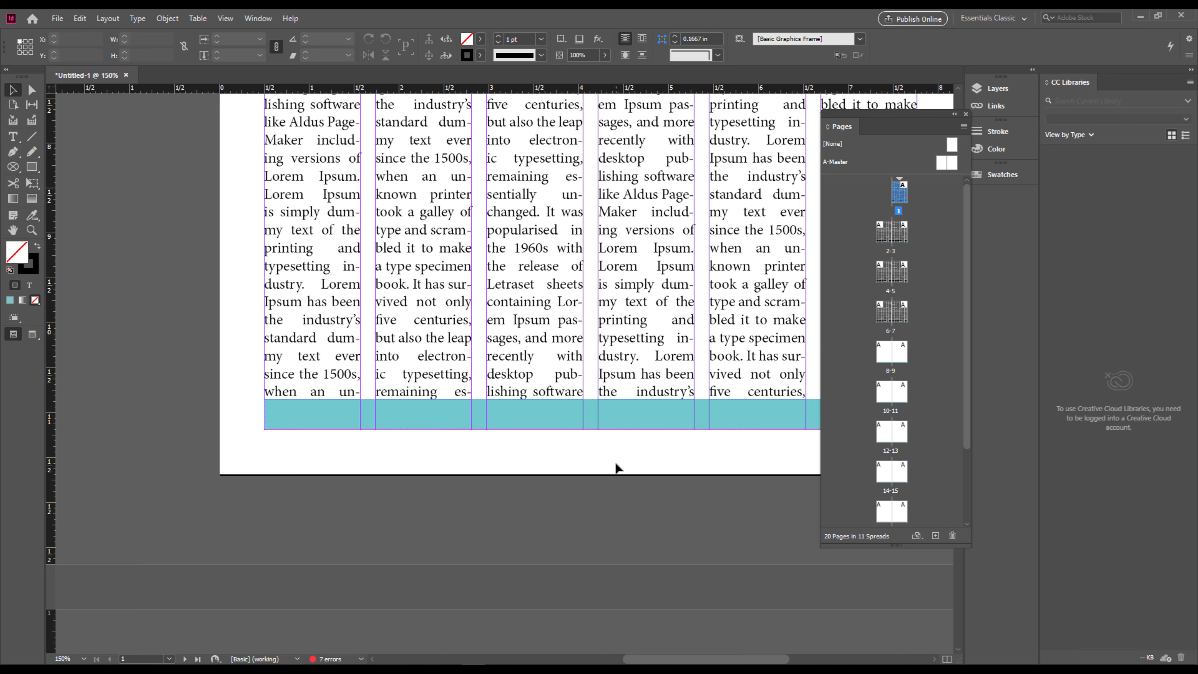
pyautogui.scroll(-5, 616, 467)
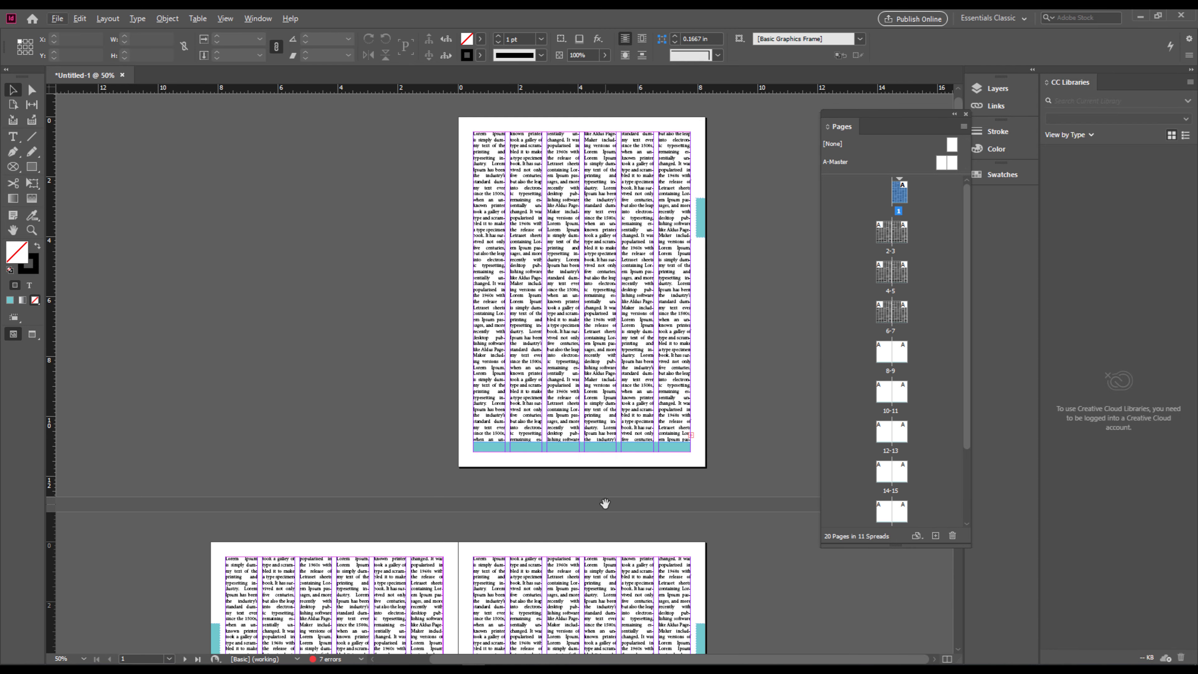
# Draw a rectangle frame about 3.54 by 5.5 in across the last three columns of page 2.
pyautogui.moveTo(605, 503); pyautogui.dragTo(624, 213)
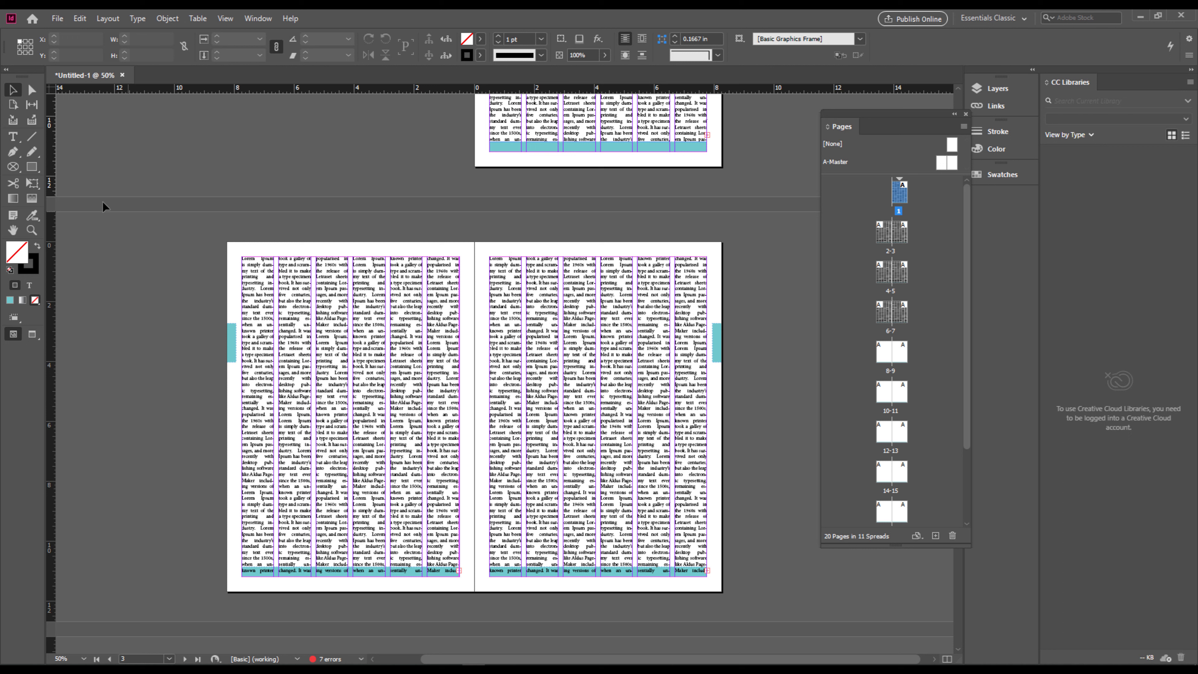
pyautogui.click(13, 167)
pyautogui.rightClick(13, 167)
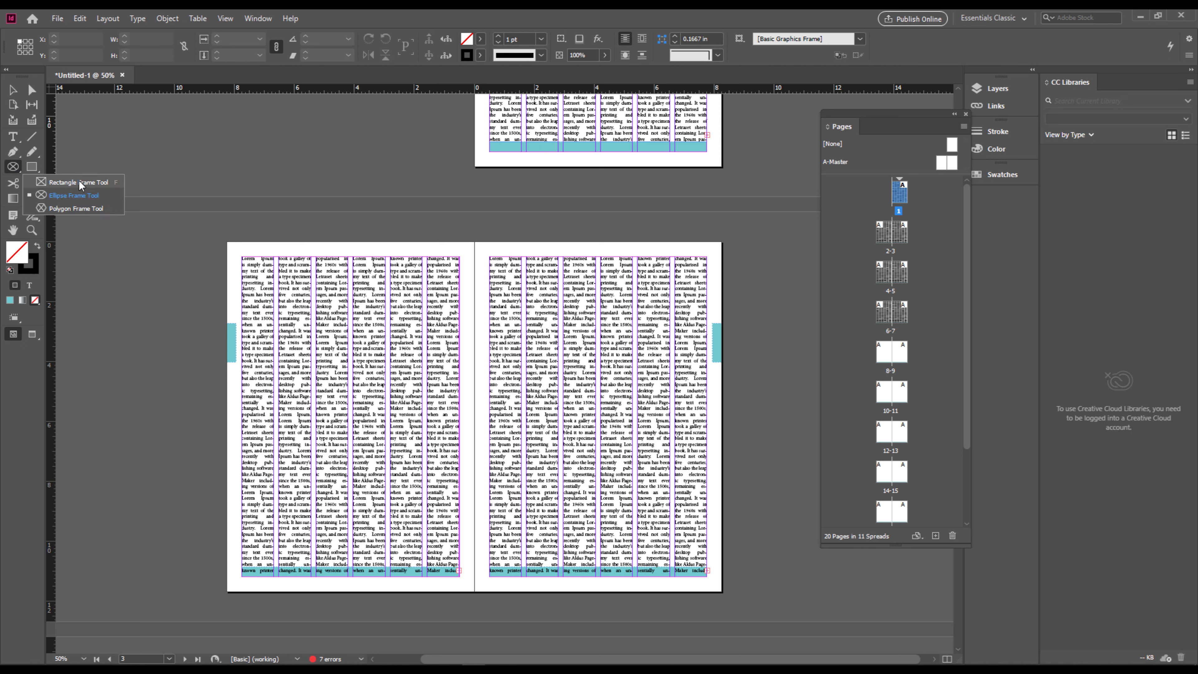
pyautogui.click(94, 183)
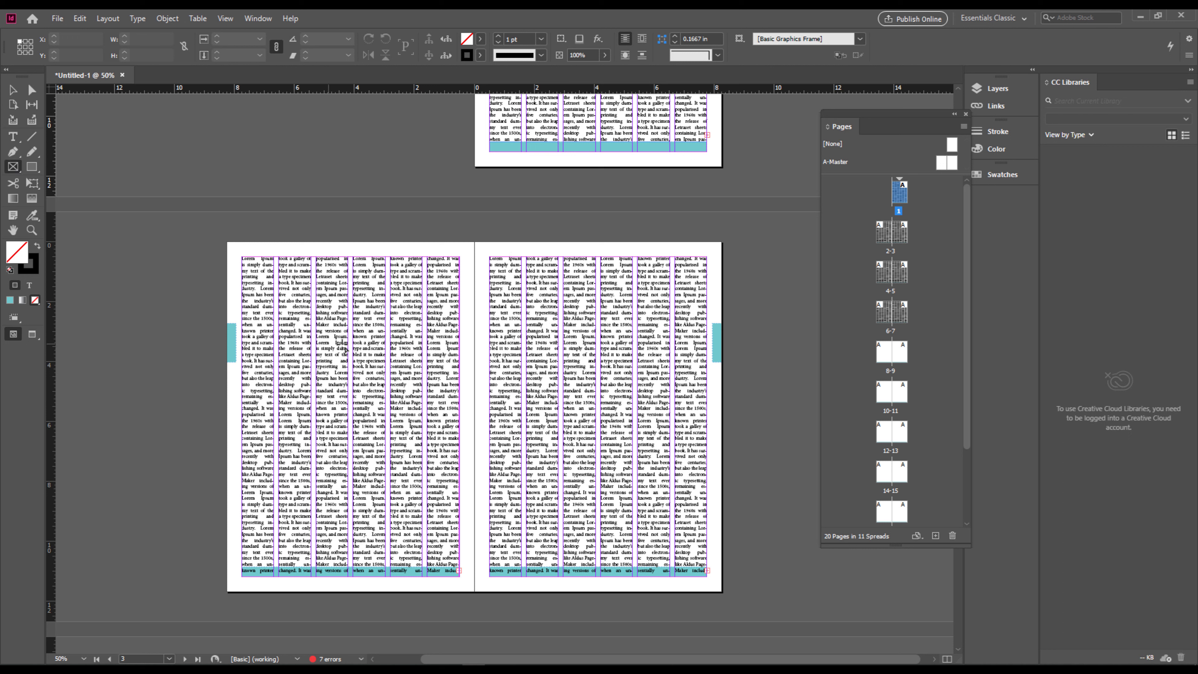
pyautogui.moveTo(356, 464); pyautogui.dragTo(366, 427)
pyautogui.scroll(1, 365, 427)
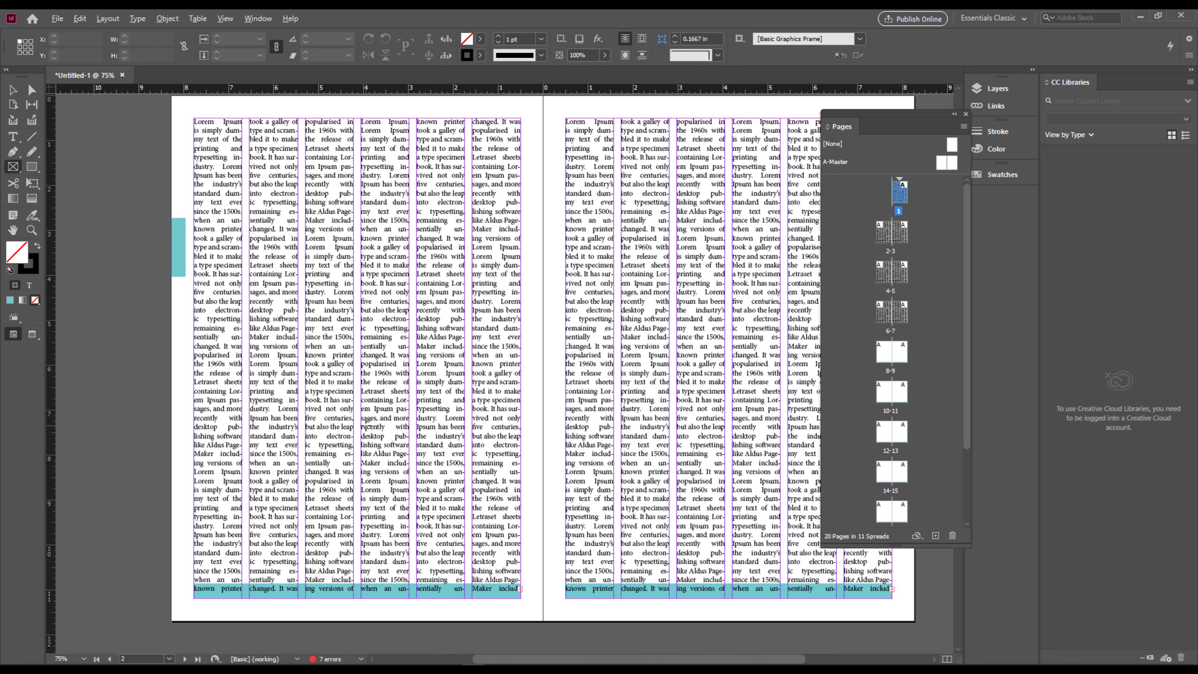
pyautogui.moveTo(362, 252); pyautogui.dragTo(520, 499)
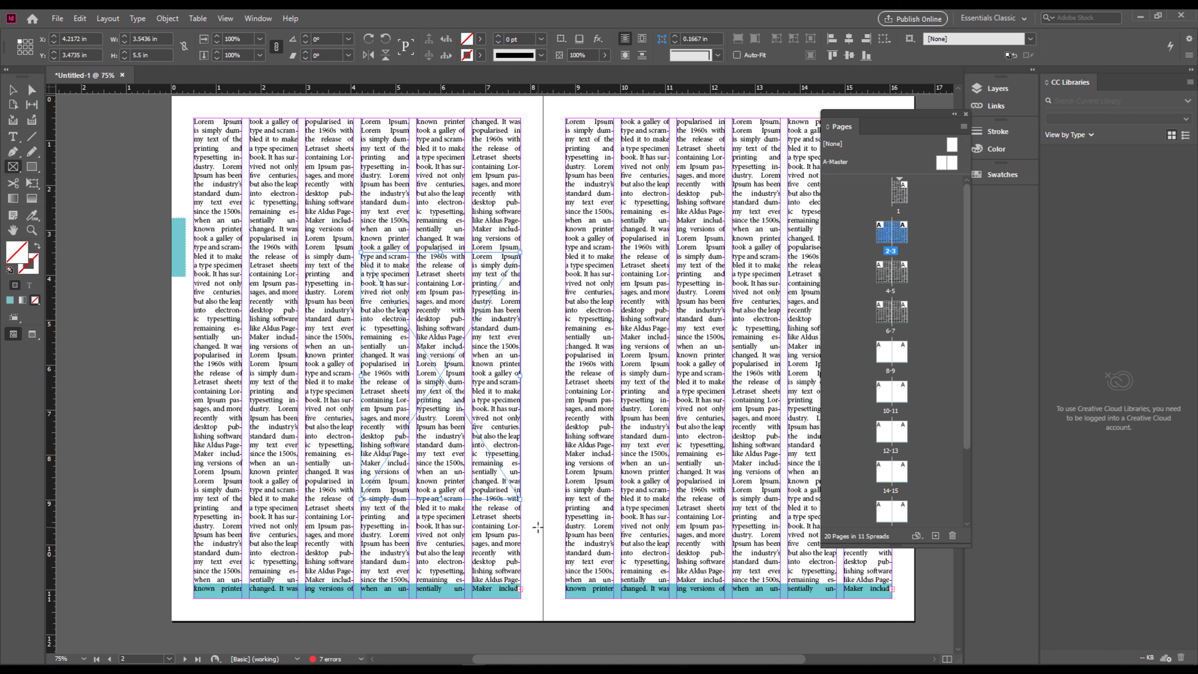
# Place the image 1021292 from the Downloads folder into the rectangle frame on page 2.
pyautogui.press('v')
pyautogui.click(62, 19)
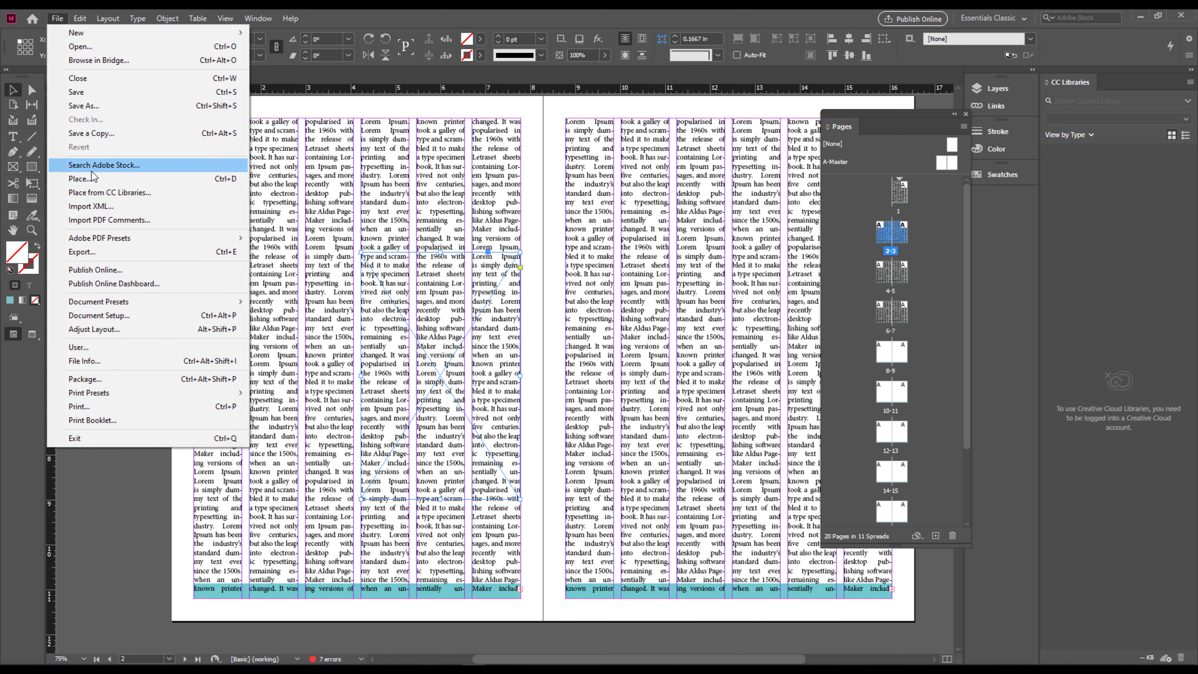
pyautogui.click(196, 184)
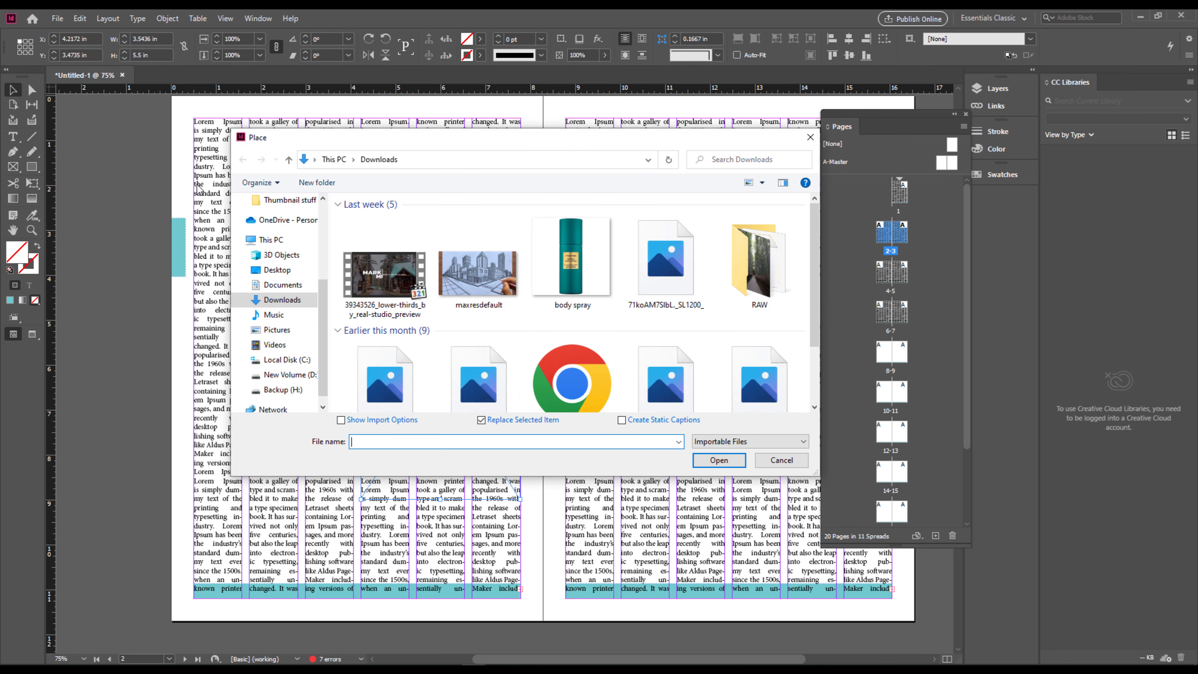
pyautogui.moveTo(489, 142); pyautogui.dragTo(384, 127)
pyautogui.scroll(-2, 330, 293)
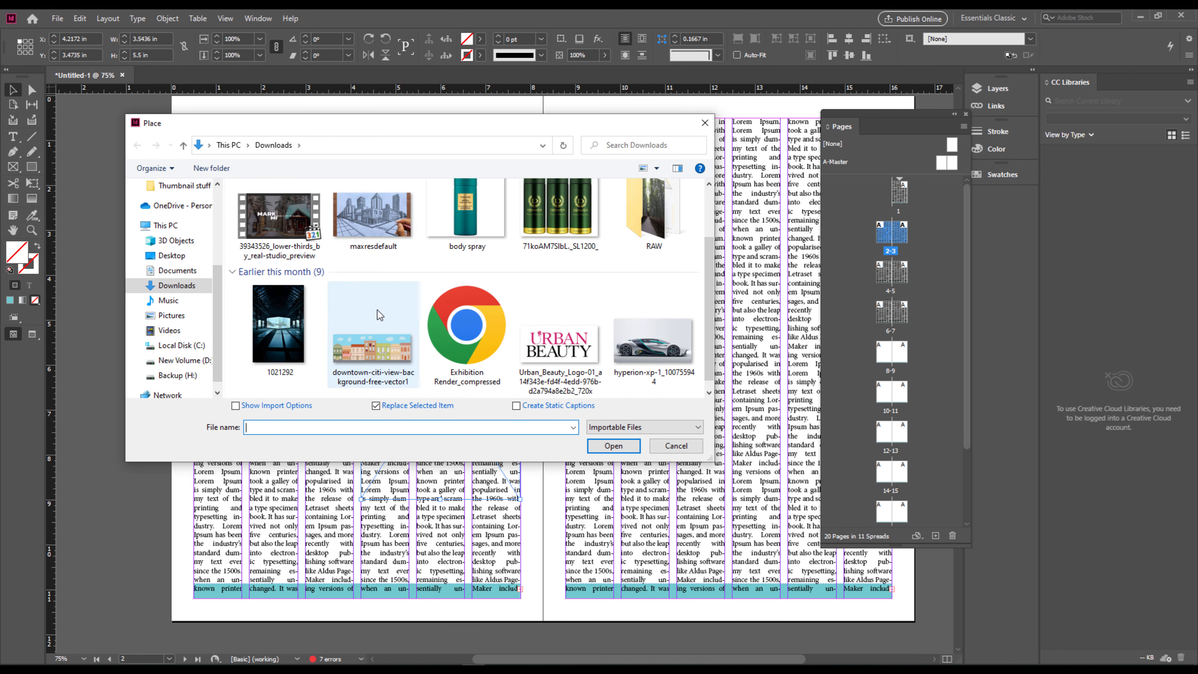
pyautogui.click(304, 322)
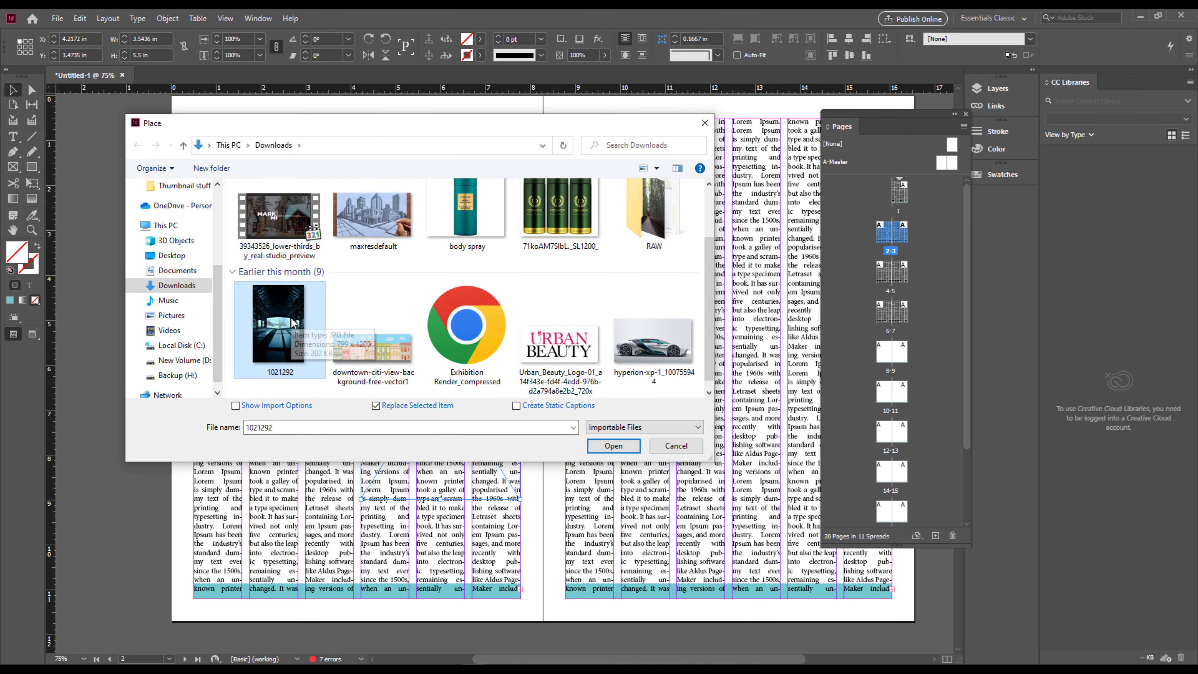
pyautogui.click(617, 447)
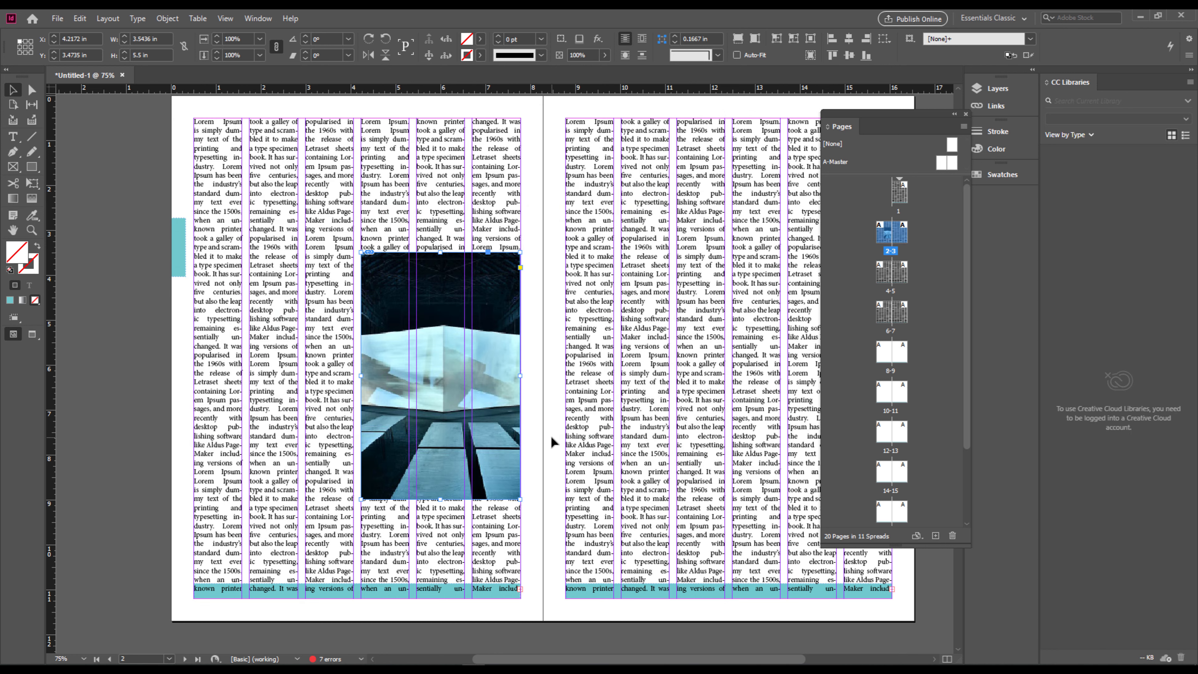
# Scale the placed image down proportionally to about 3.8 by 5.71 in so it just covers its frame.
pyautogui.hotkey('ctrl', '-')
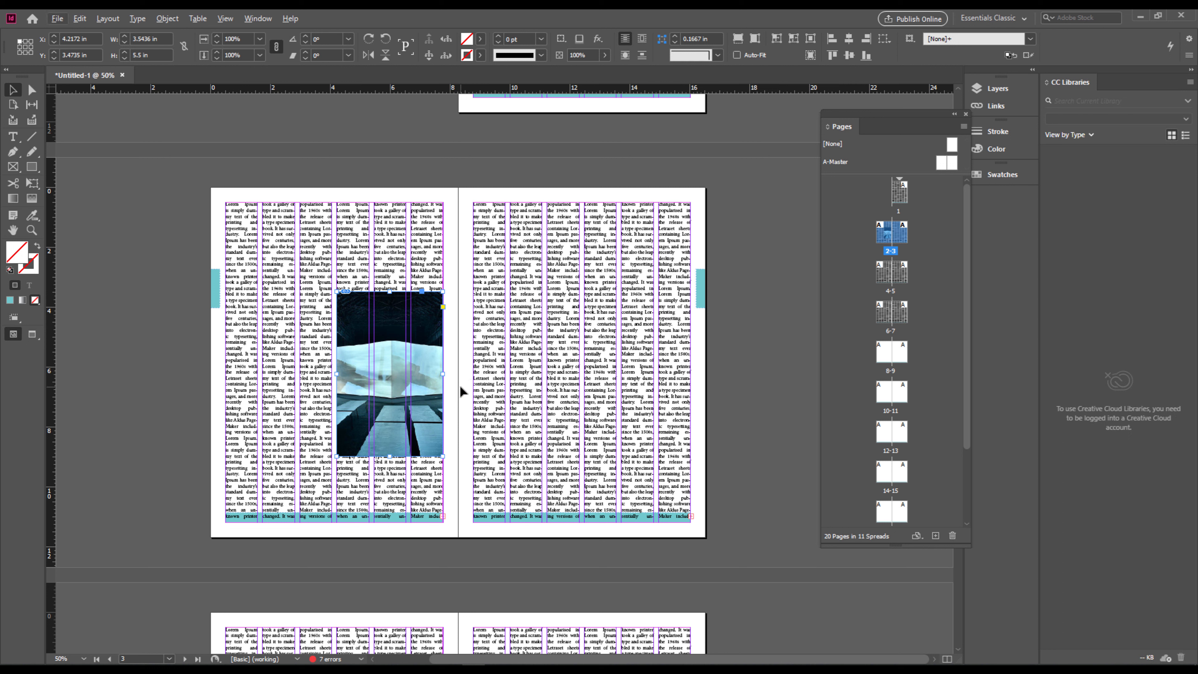
pyautogui.press('a')
pyautogui.click(459, 384)
pyautogui.press('a')
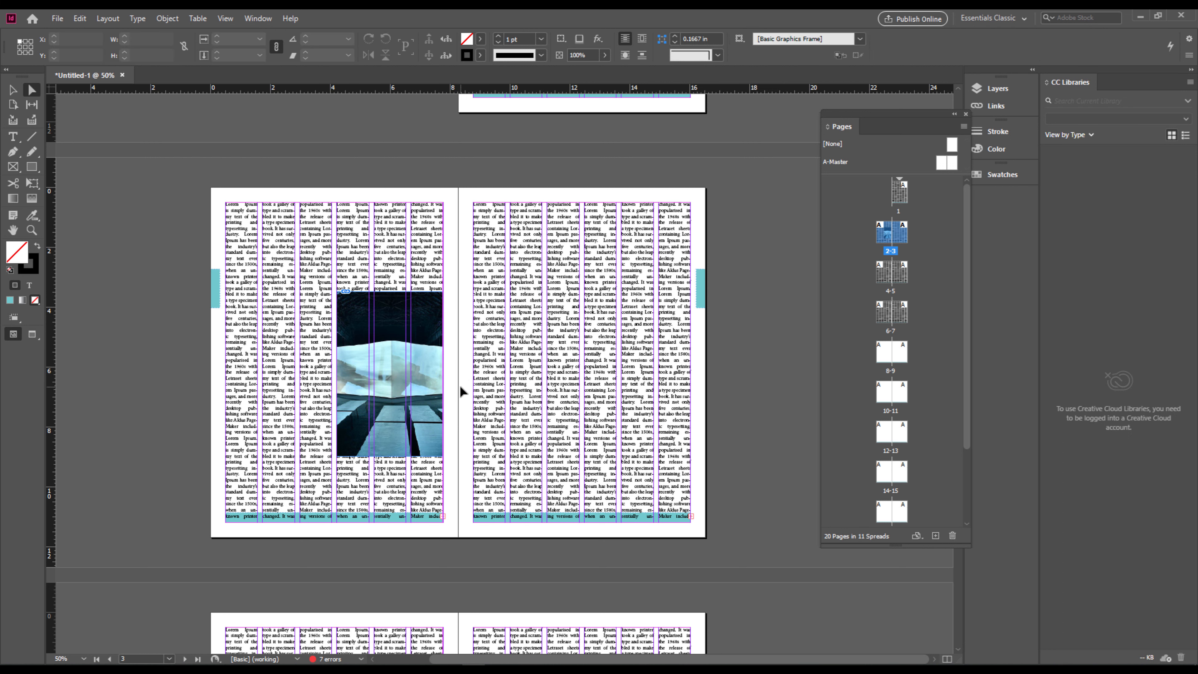
pyautogui.click(408, 381)
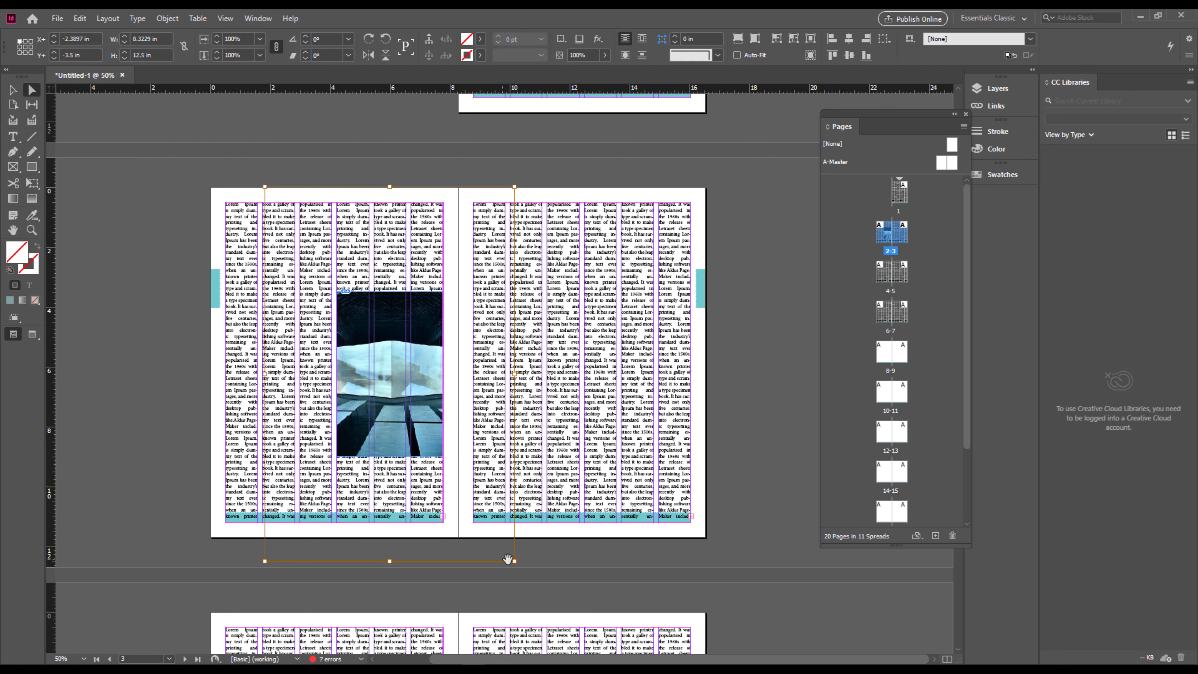
pyautogui.moveTo(514, 561); pyautogui.dragTo(446, 461)
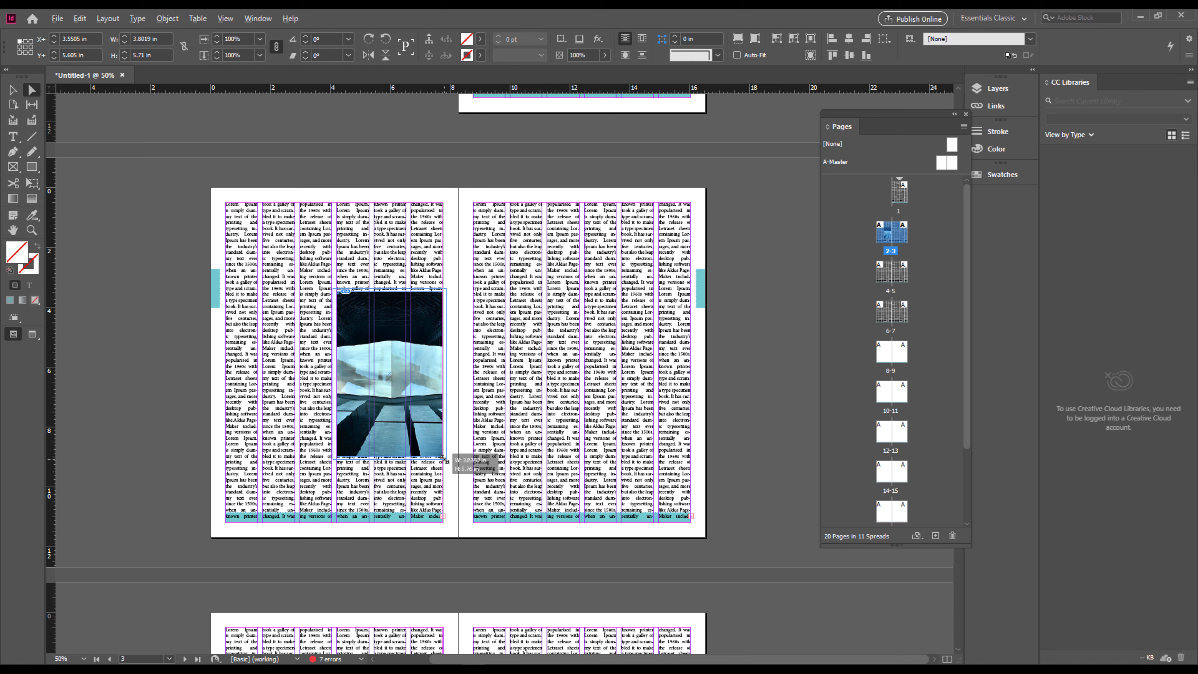
pyautogui.moveTo(445, 459); pyautogui.dragTo(445, 459)
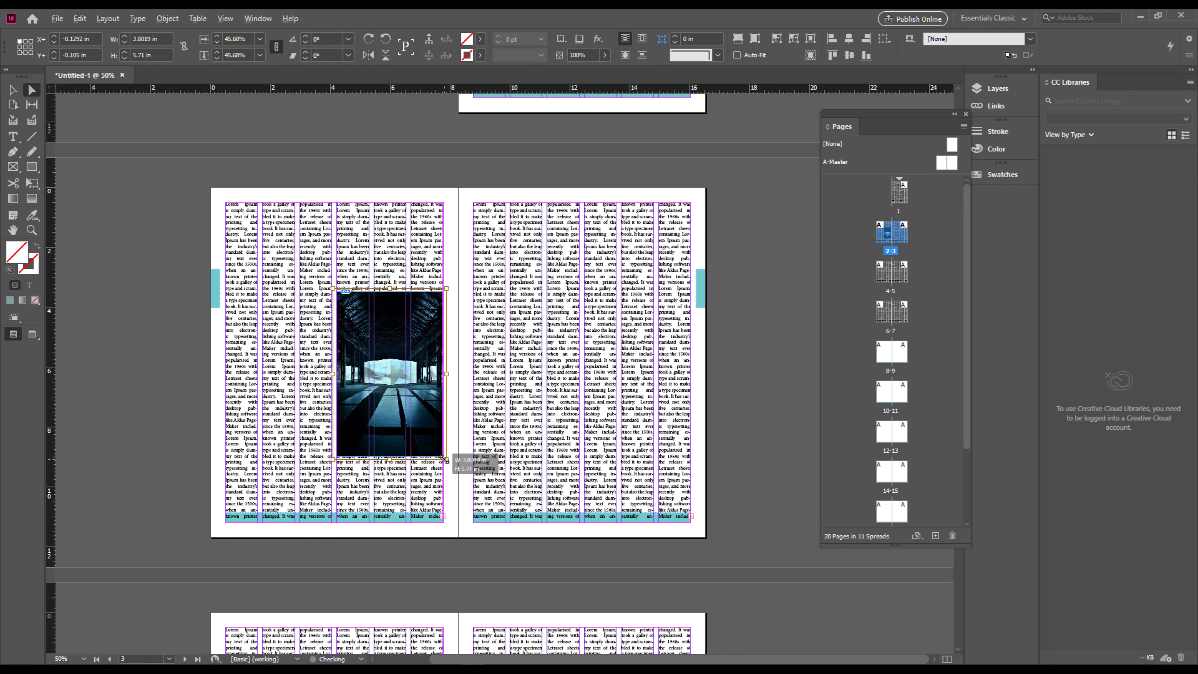
pyautogui.click(463, 384)
# Try shifting the image frame about 0.3 in toward the spine, and undo the move.
pyautogui.scroll(1, 463, 383)
pyautogui.moveTo(461, 384); pyautogui.dragTo(463, 379)
pyautogui.scroll(1, 451, 376)
pyautogui.click(287, 328)
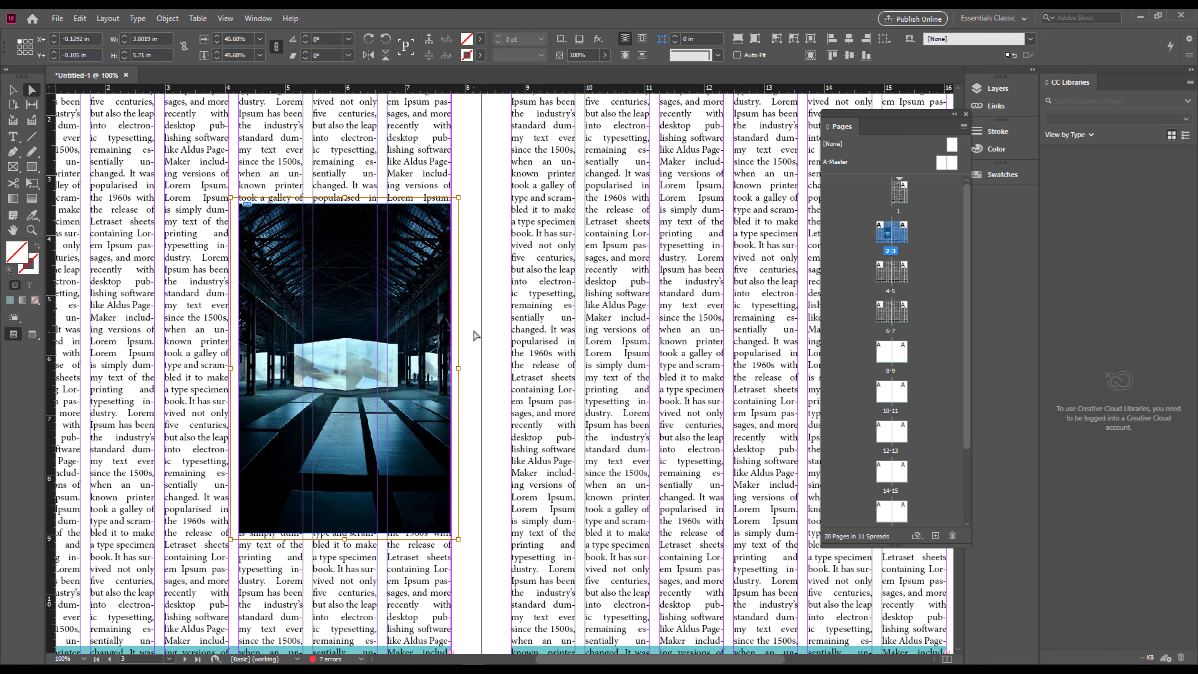
pyautogui.click(454, 276)
pyautogui.press('v')
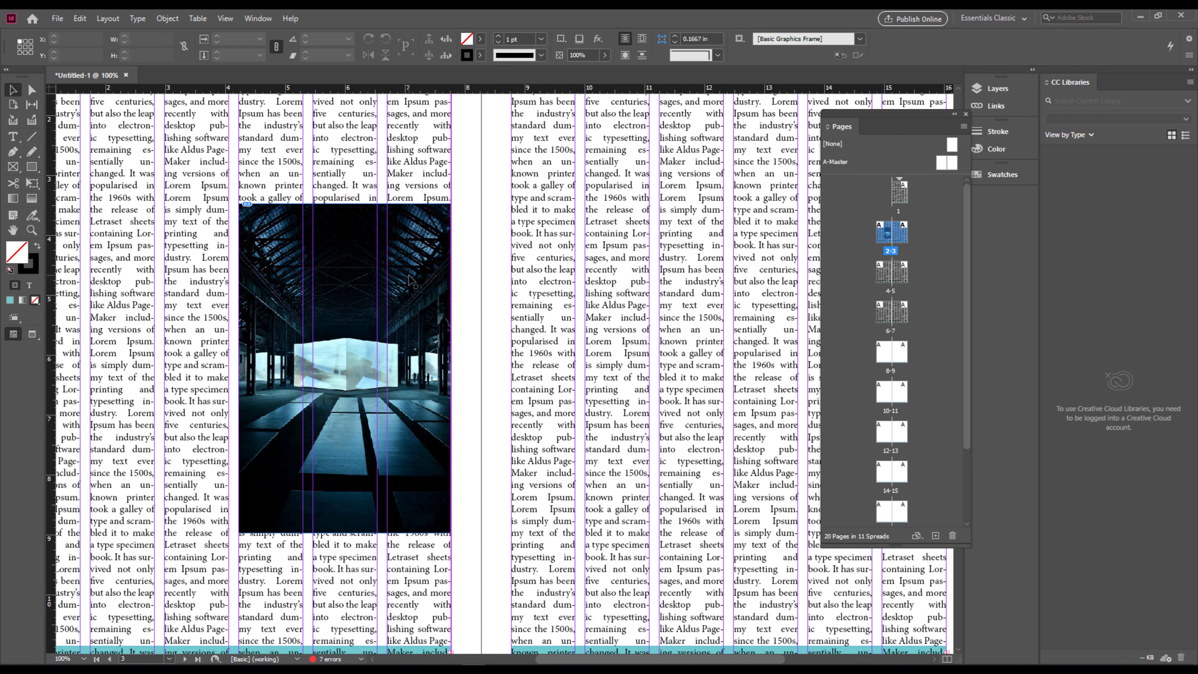
pyautogui.moveTo(411, 276); pyautogui.dragTo(430, 282)
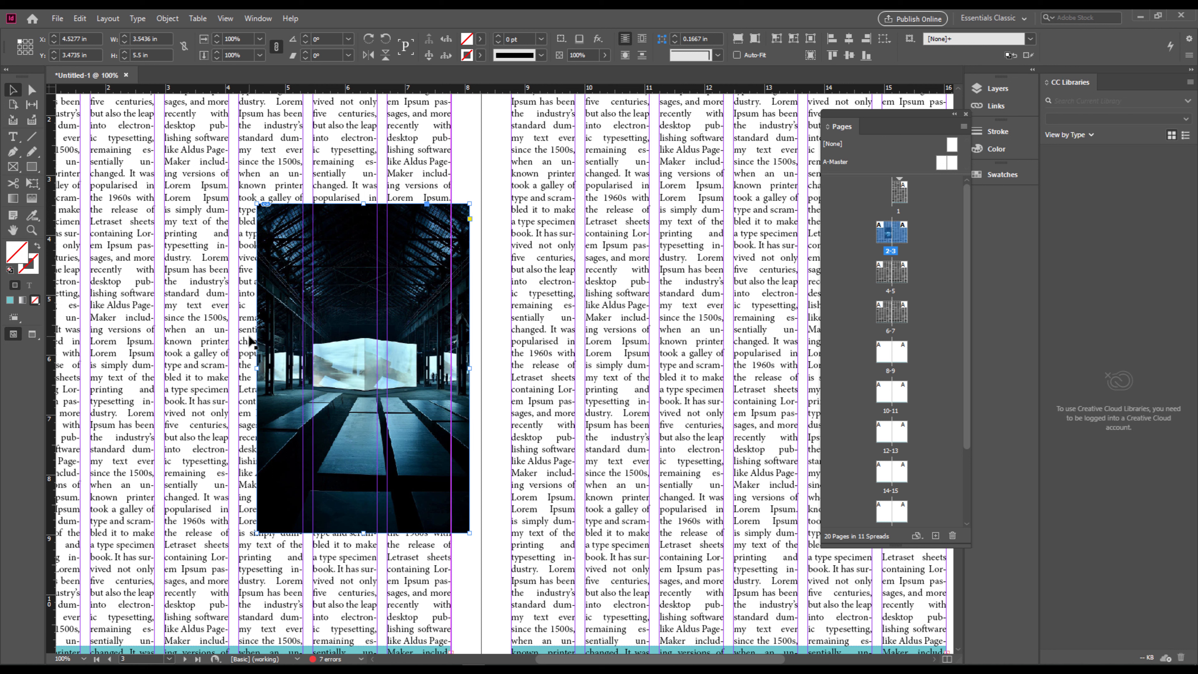
pyautogui.hotkey('ctrl', 'z')
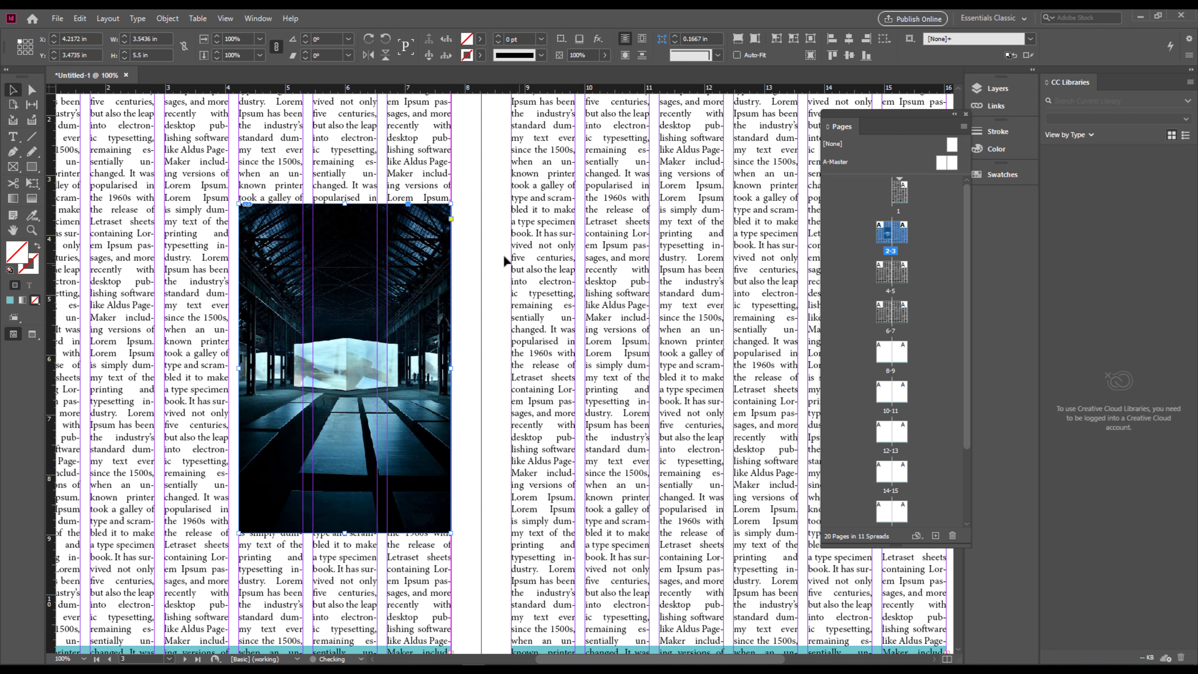
# Crop the page 2 image frame to about 2.62 by 4.72 in and wrap the text around its bounding box.
pyautogui.click(474, 266)
pyautogui.click(367, 309)
pyautogui.moveTo(240, 204); pyautogui.dragTo(263, 222)
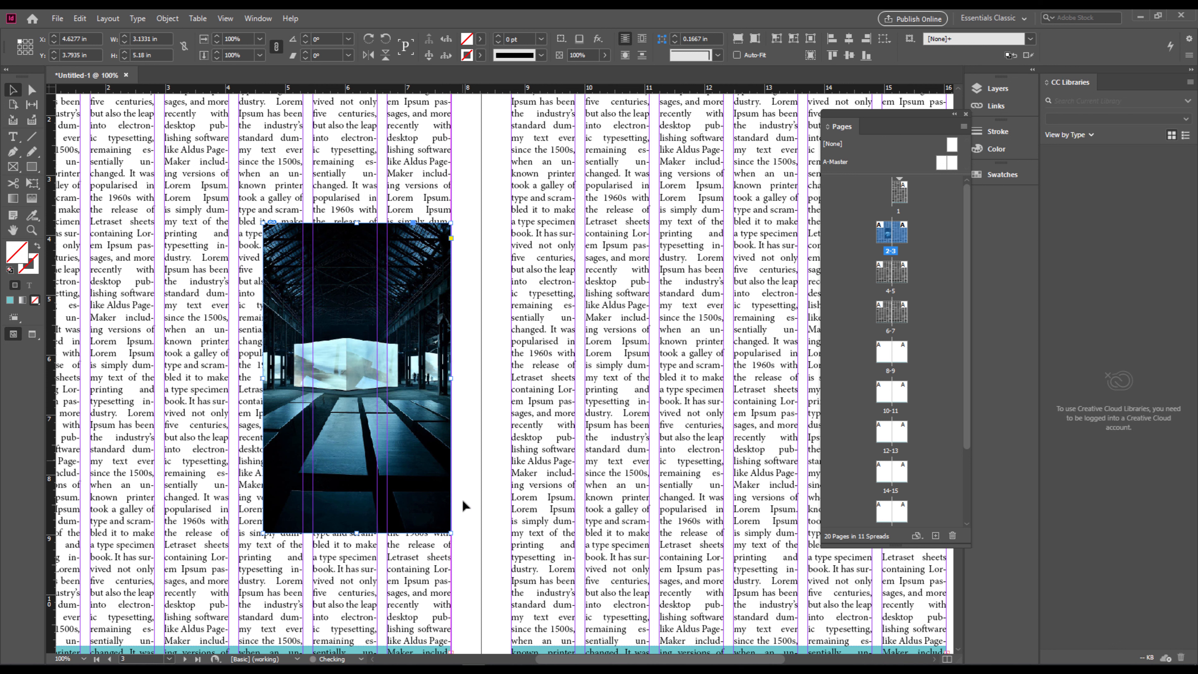
pyautogui.moveTo(452, 534); pyautogui.dragTo(427, 505)
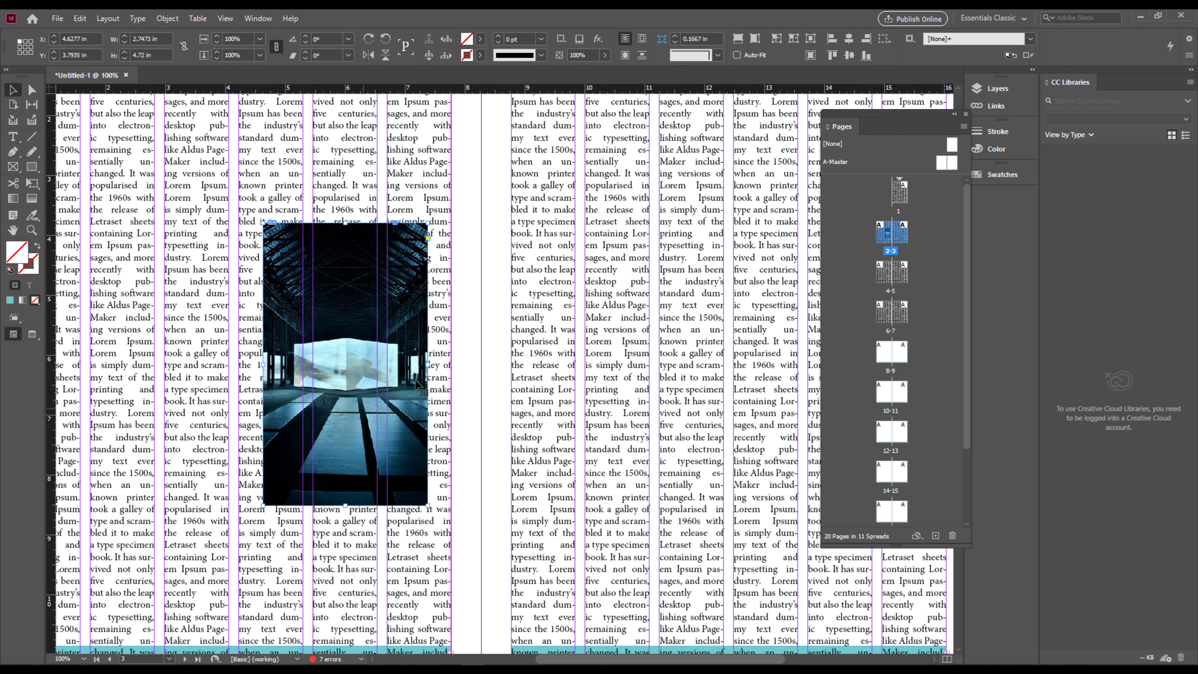
pyautogui.click(643, 40)
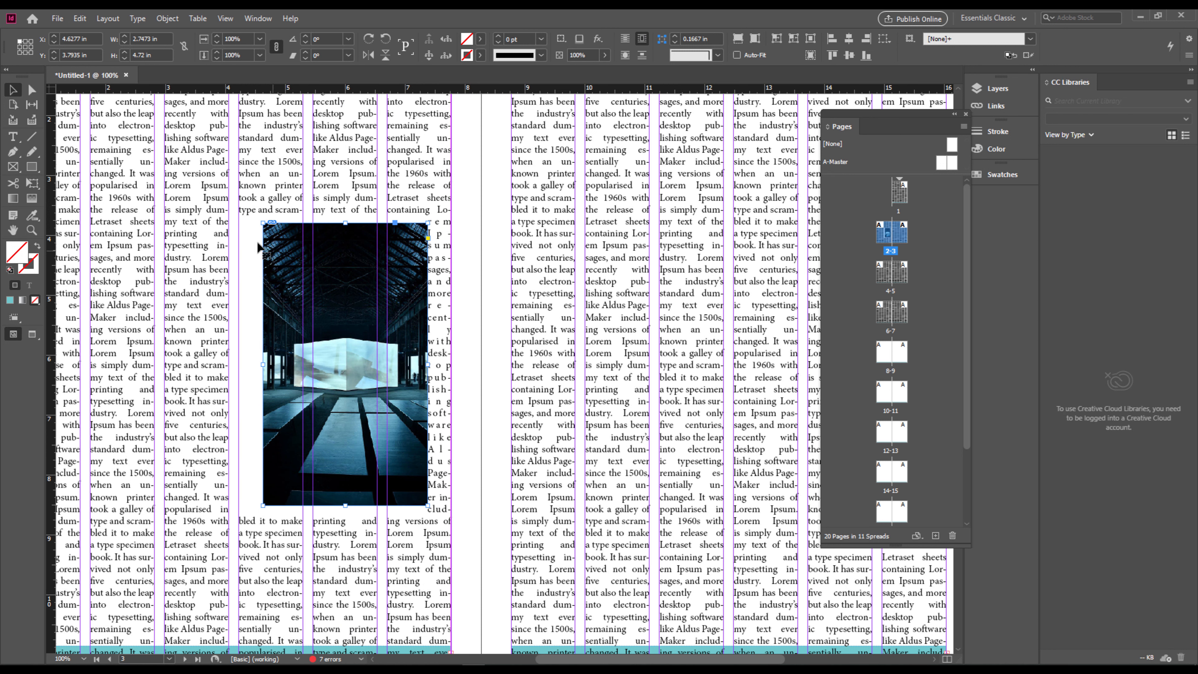
pyautogui.moveTo(263, 366); pyautogui.dragTo(270, 366)
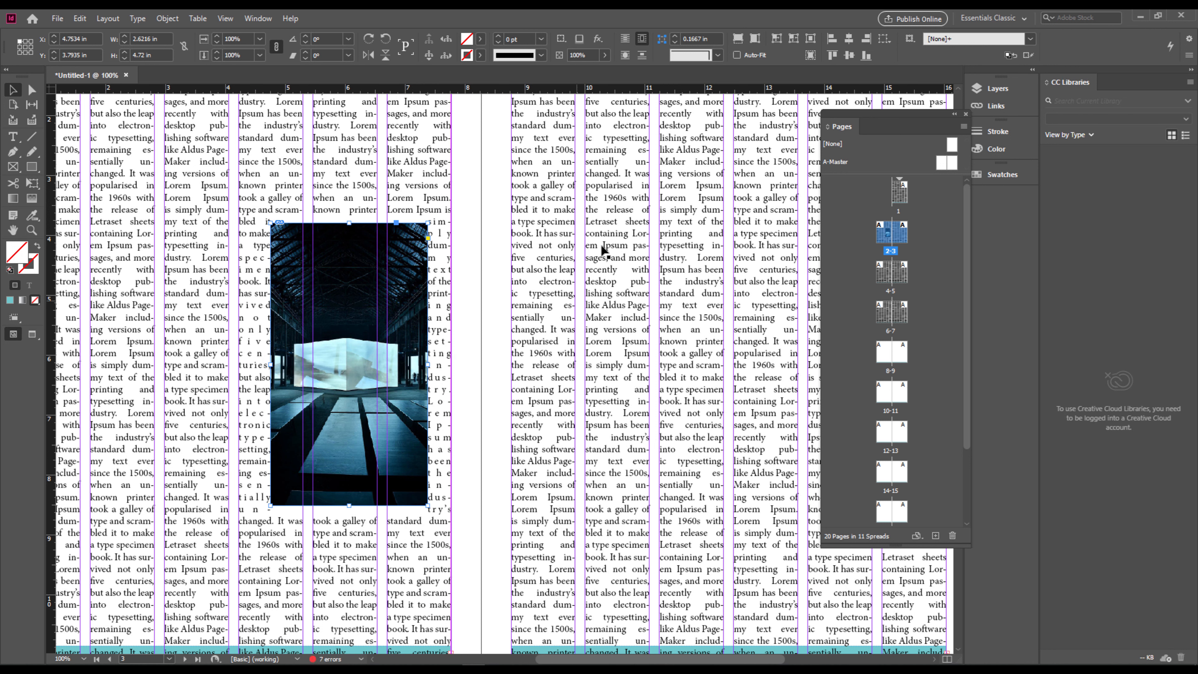
# Try the object-shape text wrap on the image, and settle on the Jump Object wrap.
pyautogui.click(626, 60)
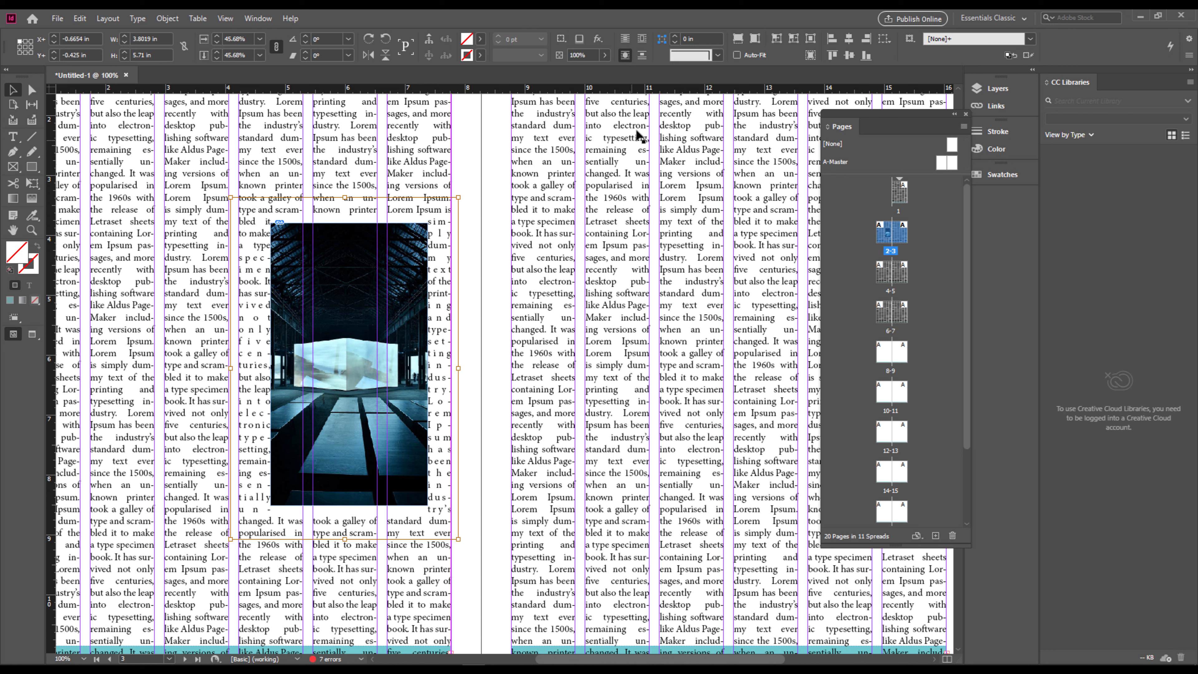
pyautogui.click(643, 55)
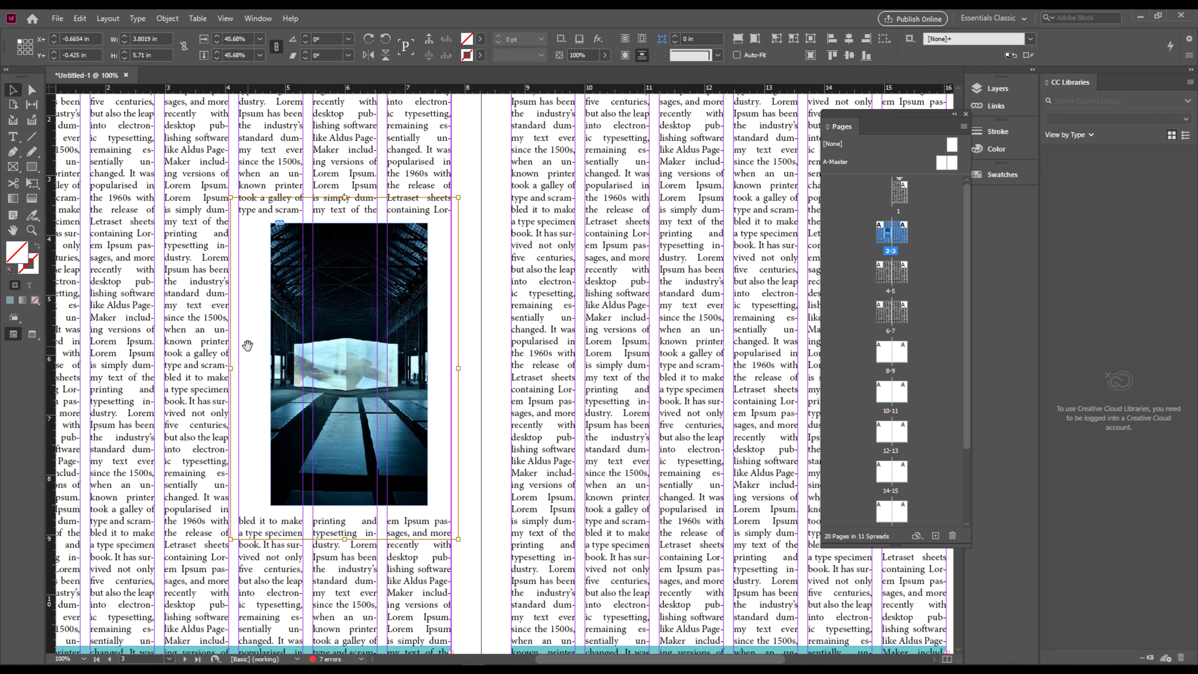
pyautogui.press('Escape')
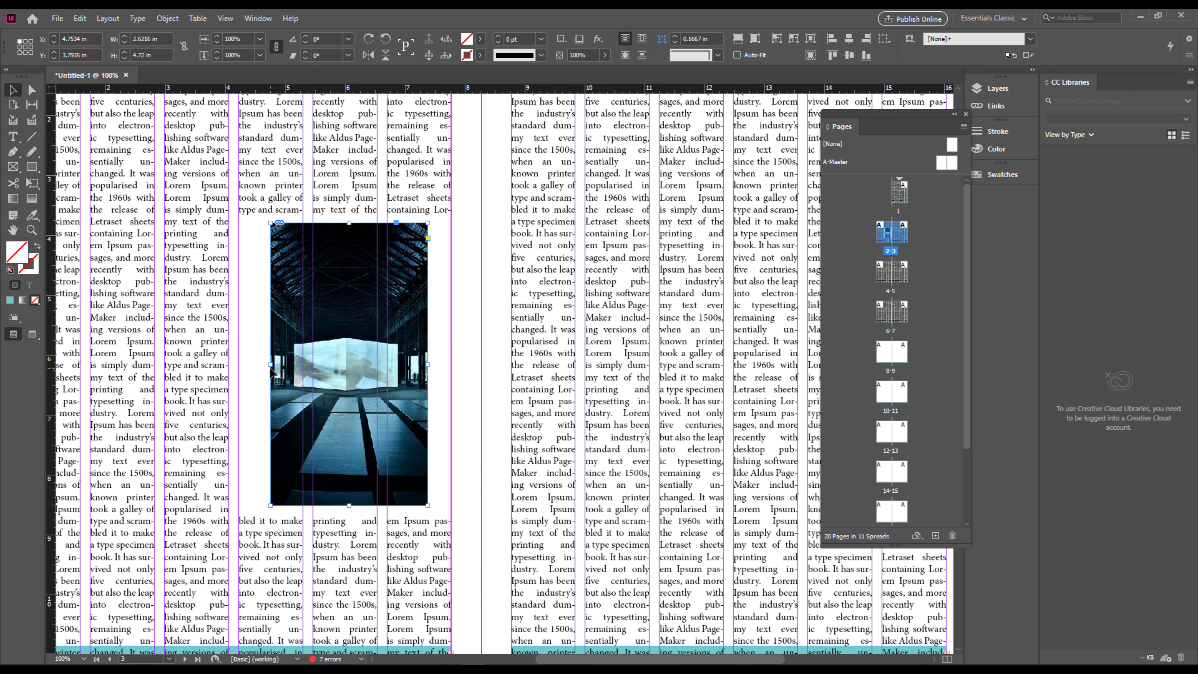
# Widen the image frame on both sides to about 3.54 in so it spans the page's last three columns.
pyautogui.moveTo(270, 364); pyautogui.dragTo(238, 365)
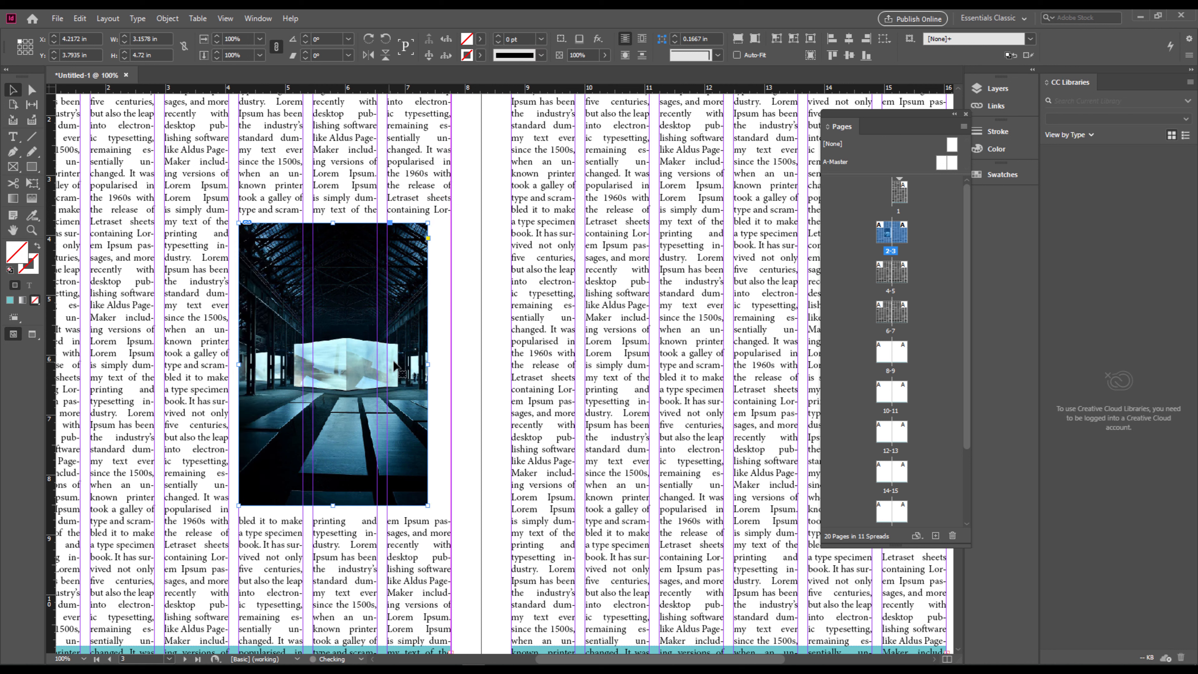
pyautogui.moveTo(428, 364); pyautogui.dragTo(451, 365)
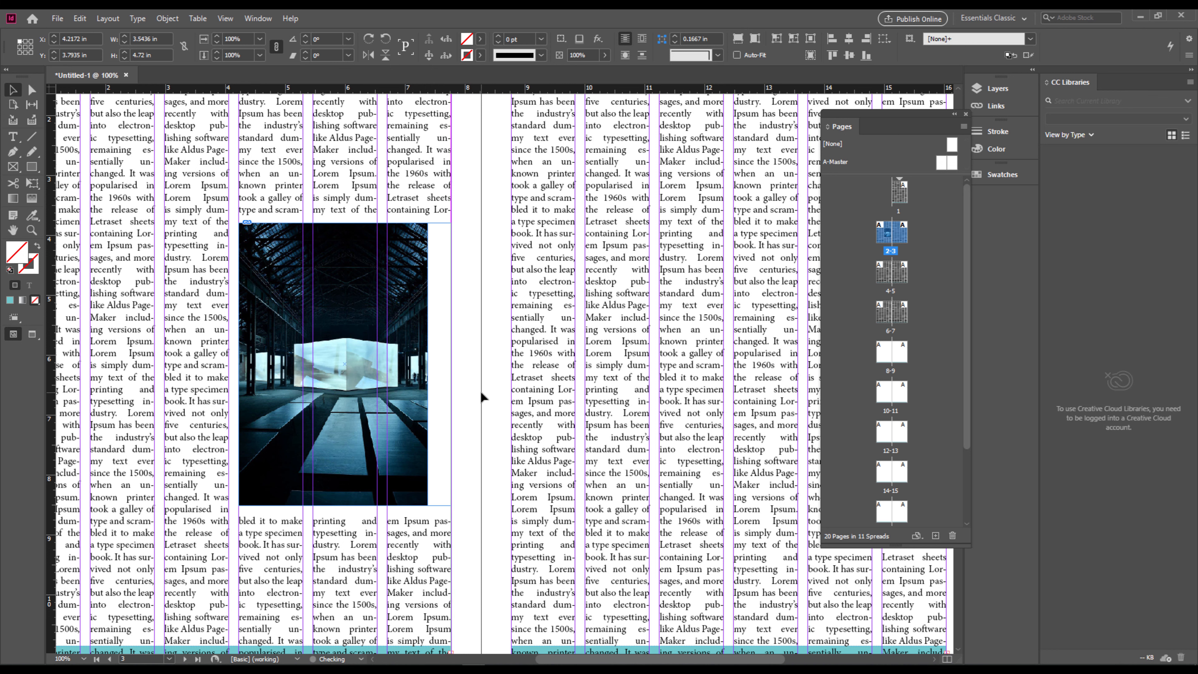
pyautogui.click(480, 390)
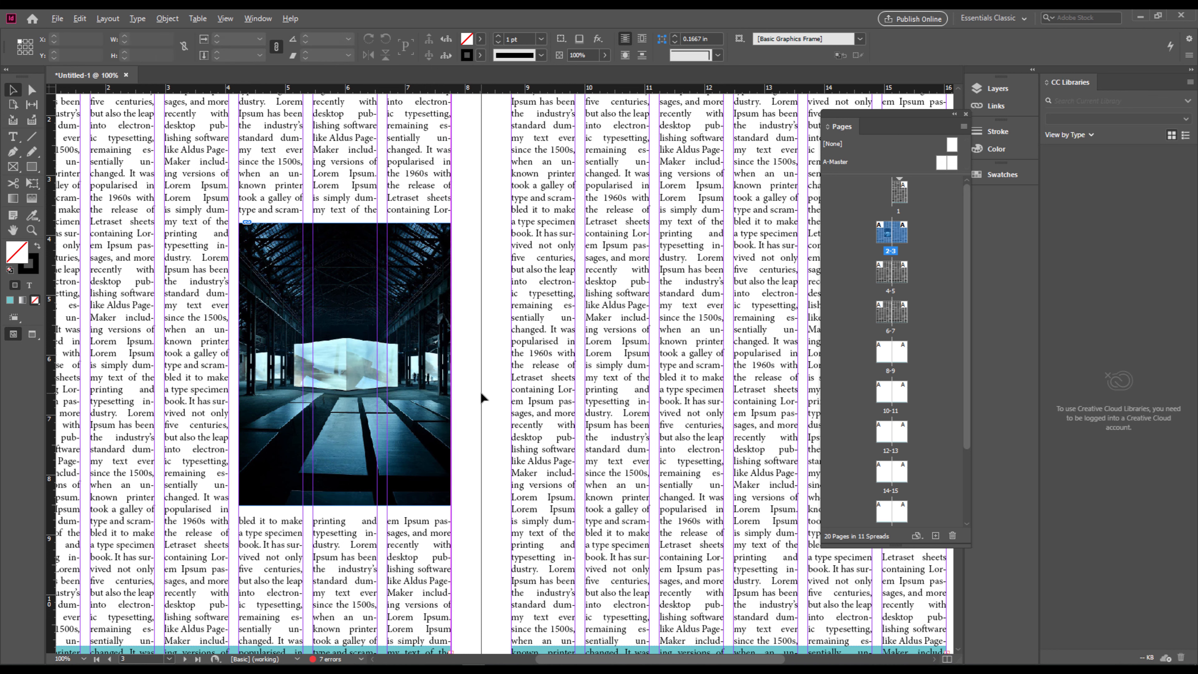
# Draw a circular ellipse frame about 4.29 in across over the middle columns of page 3.
pyautogui.hotkey('ctrl', '-')
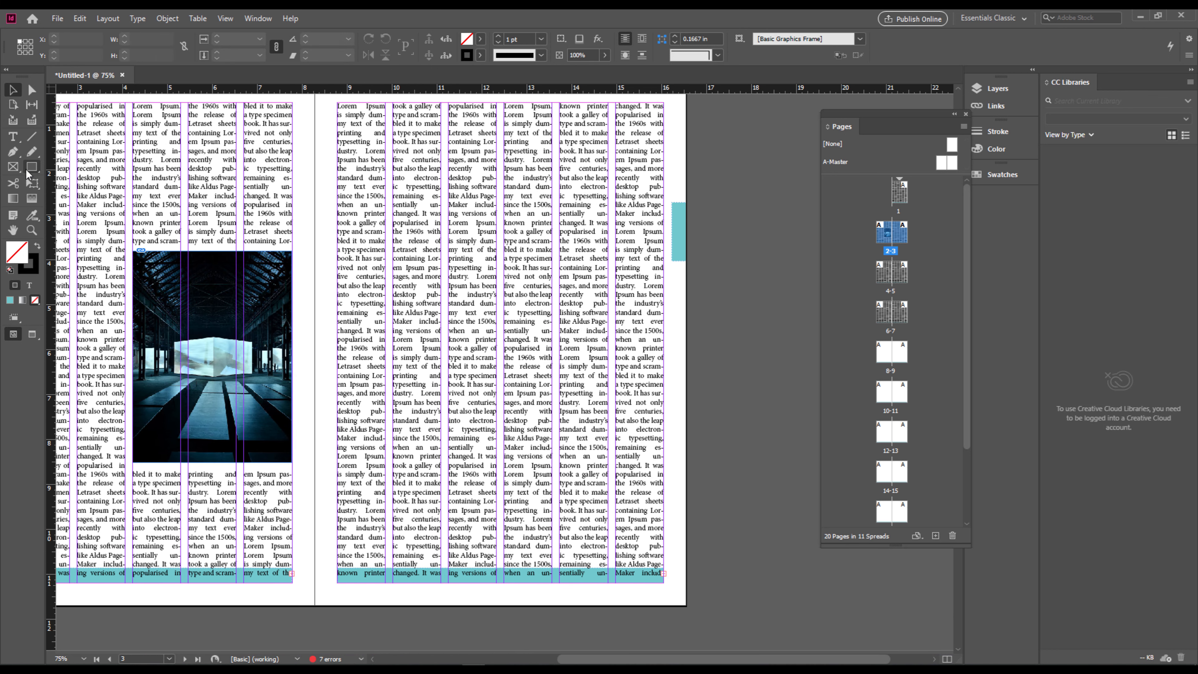
pyautogui.click(12, 167)
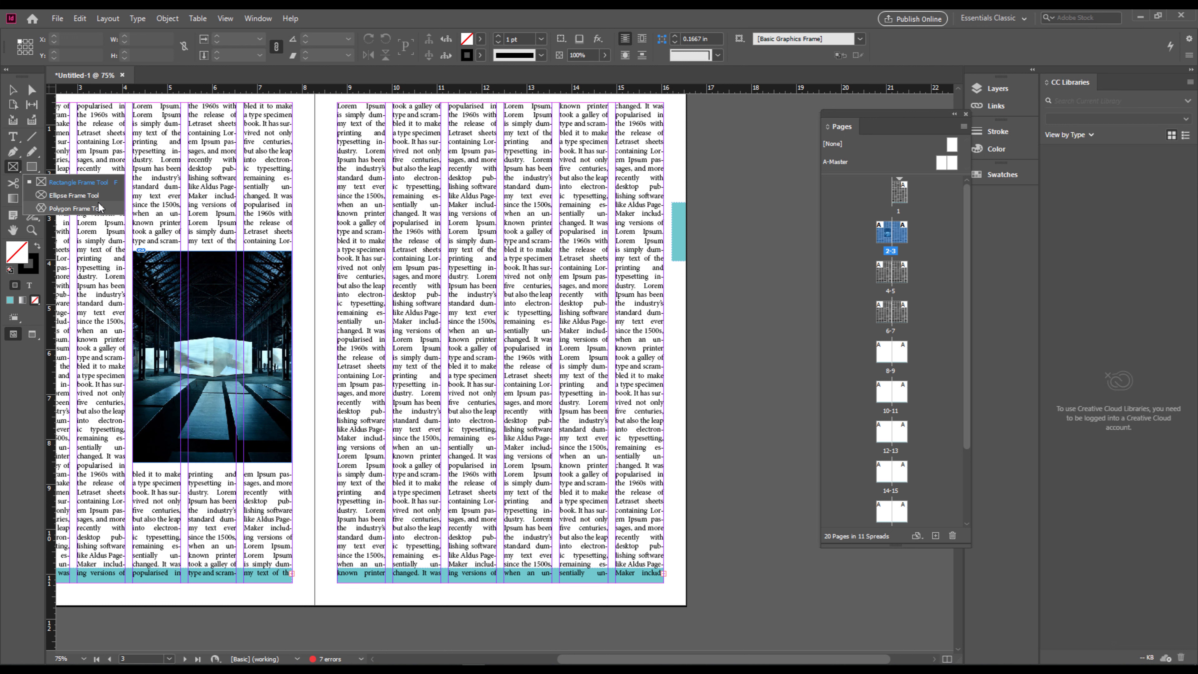
pyautogui.click(80, 196)
pyautogui.moveTo(514, 297); pyautogui.dragTo(600, 446)
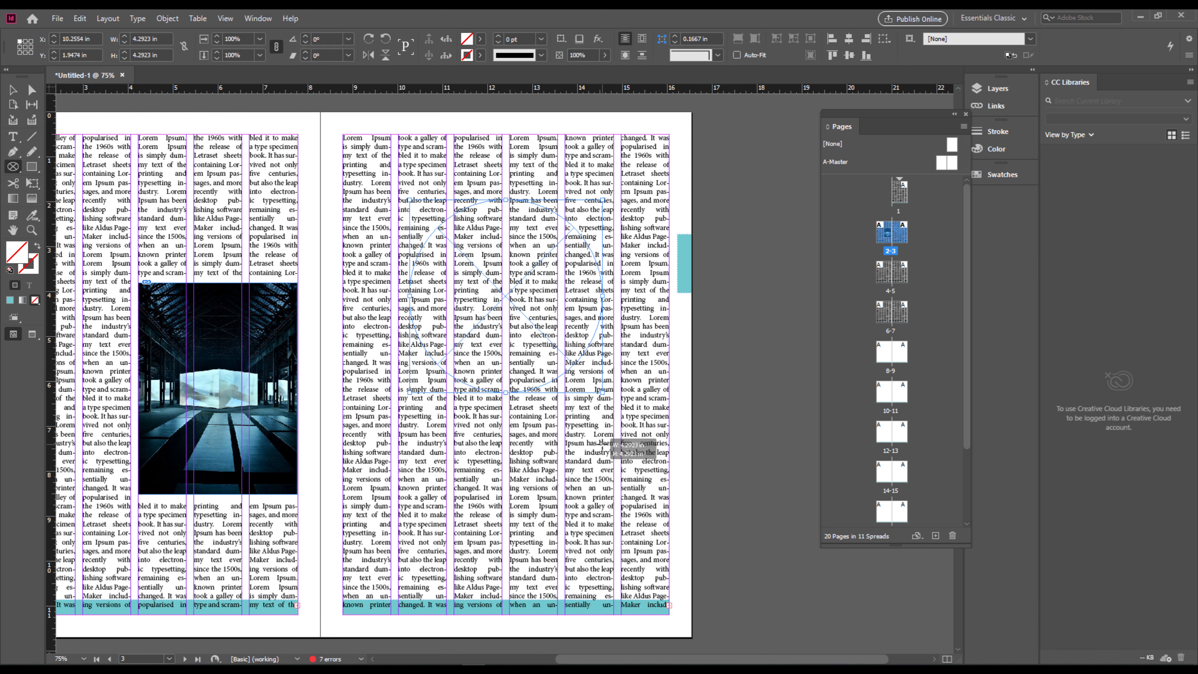
pyautogui.press('v')
# Place the image hyperion-xp-1_100755944 from the Downloads folder into the circular frame.
pyautogui.hotkey('ctrl', 'd')
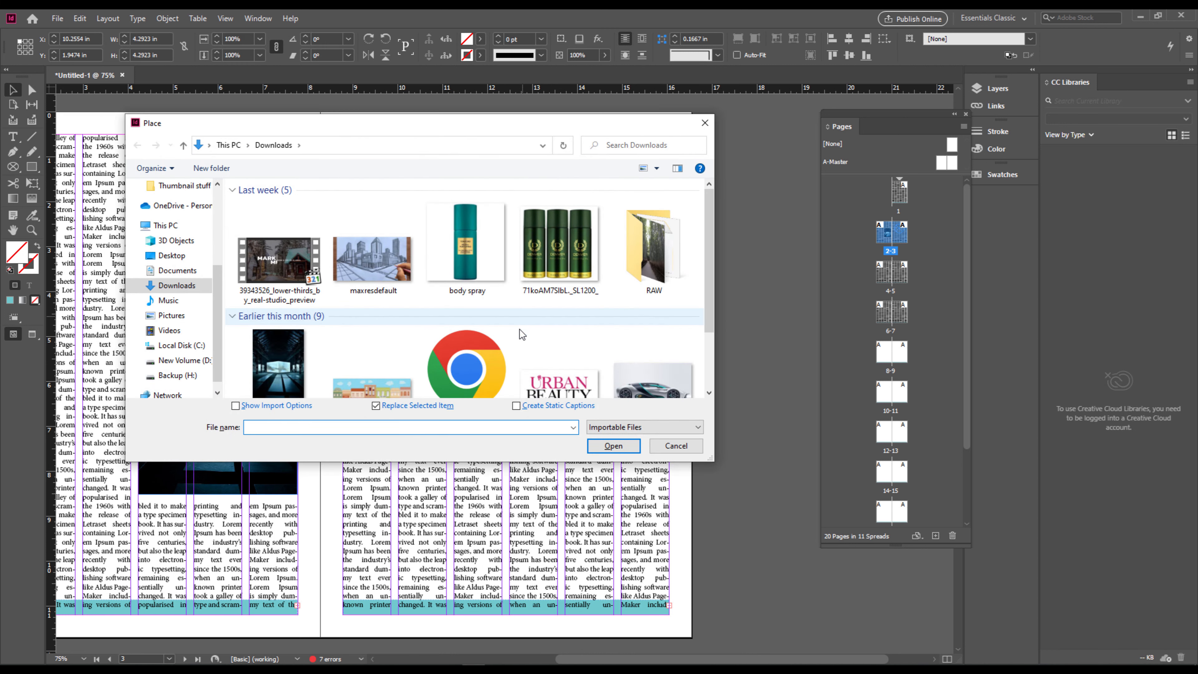
pyautogui.scroll(-3, 506, 339)
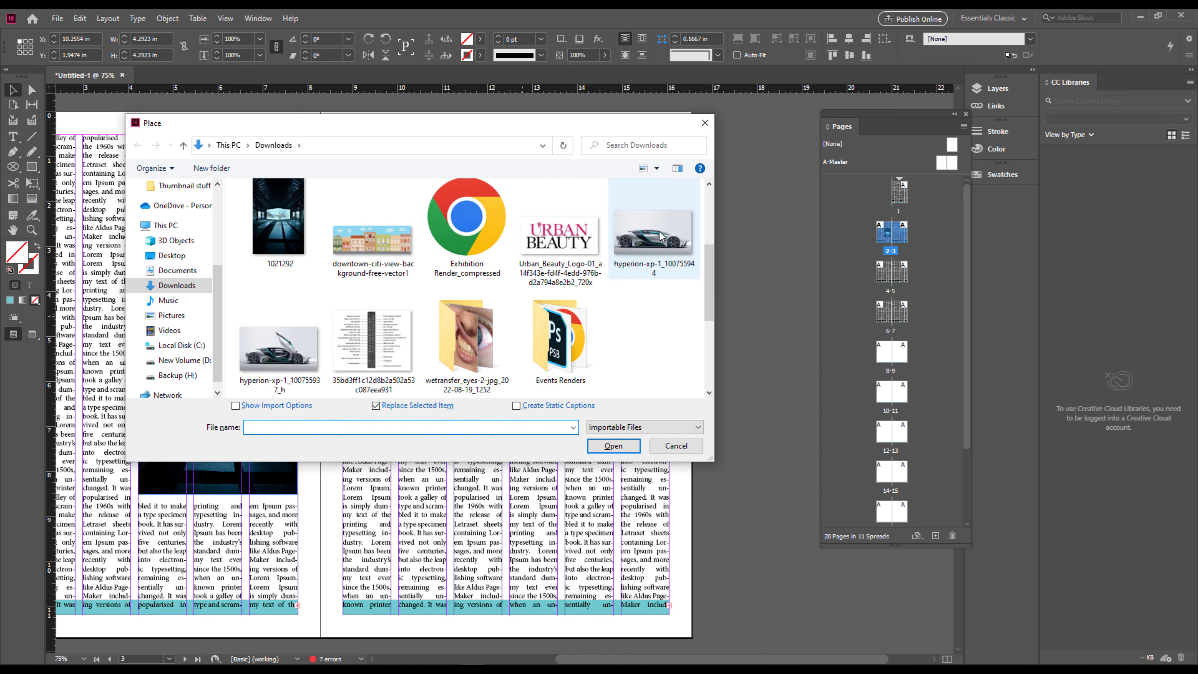
pyautogui.click(661, 236)
pyautogui.click(622, 445)
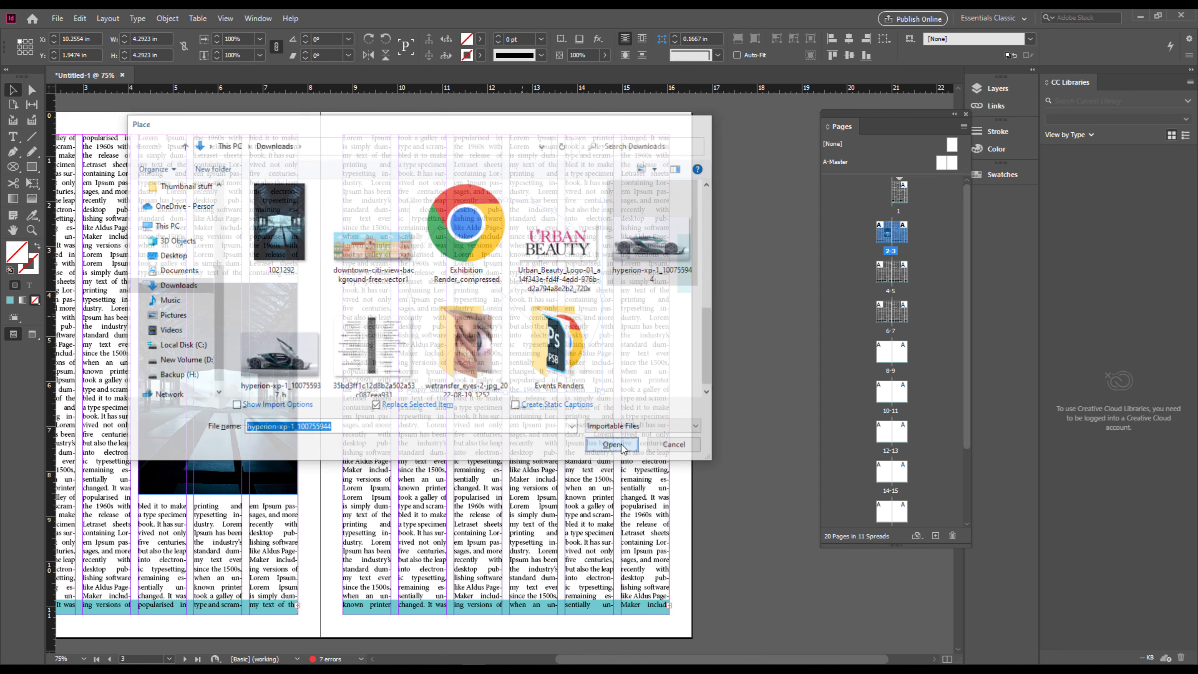
# Scale the car image down so that it fills the circular frame proportionally.
pyautogui.click(531, 297)
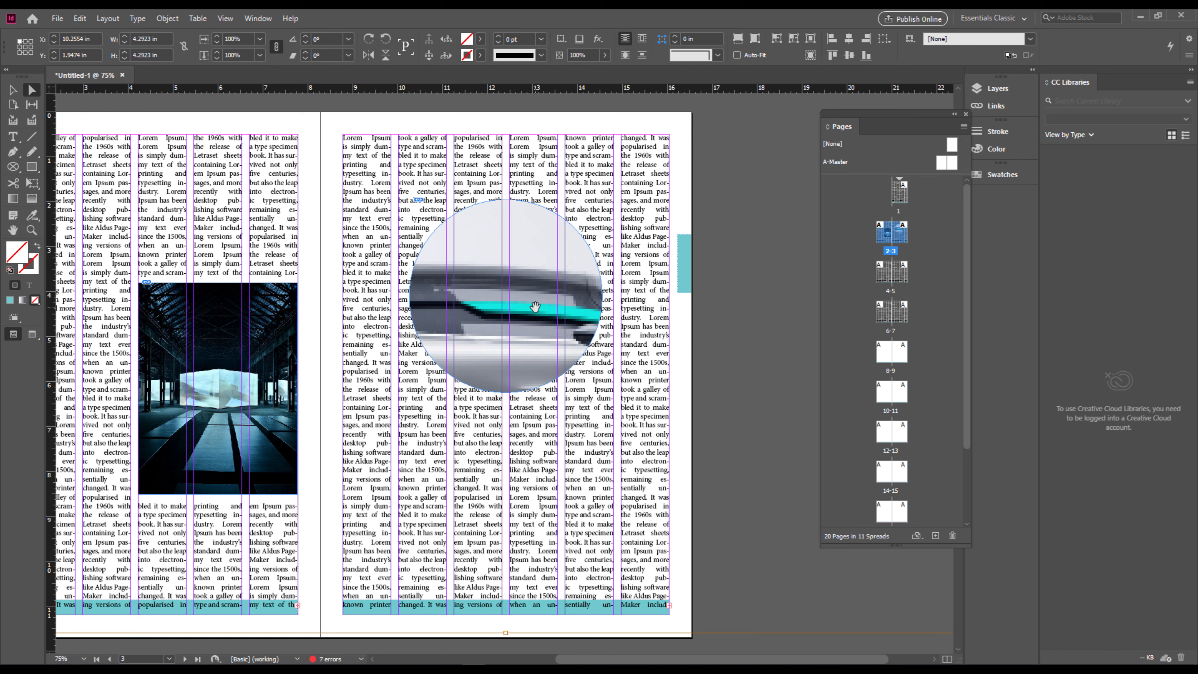
pyautogui.scroll(-2, 629, 380)
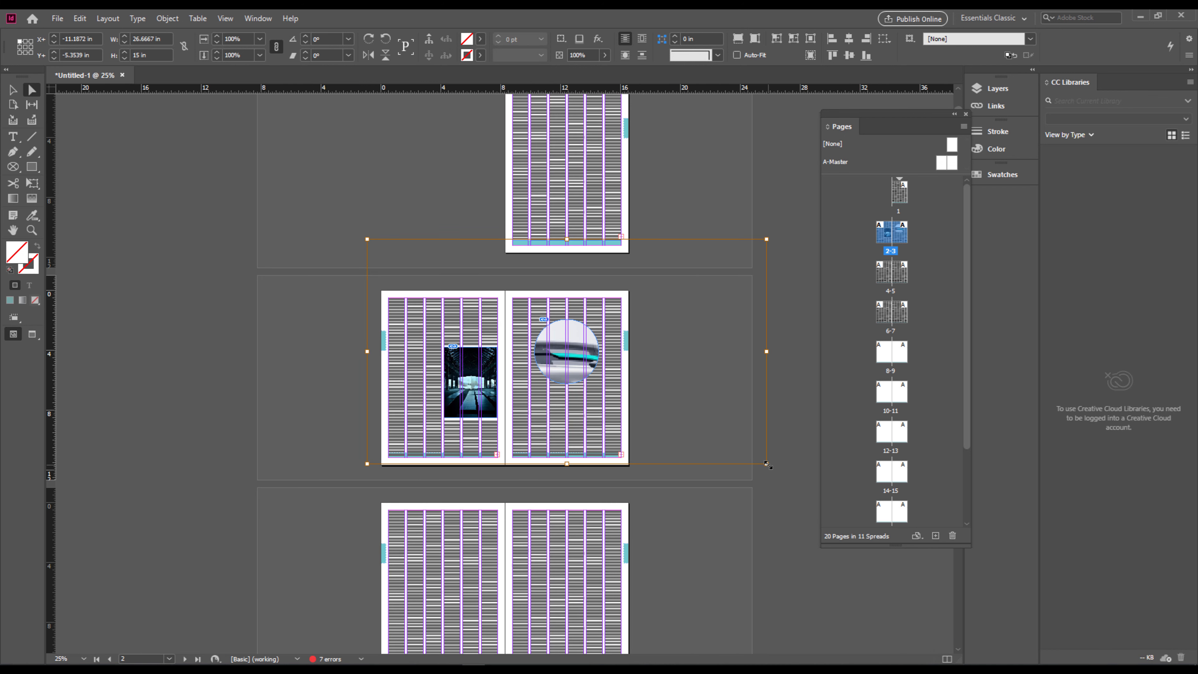
pyautogui.moveTo(766, 464); pyautogui.dragTo(180, 372)
pyautogui.hotkey('ctrl', 'alt', 'shift', 'c')
pyautogui.scroll(3, 472, 351)
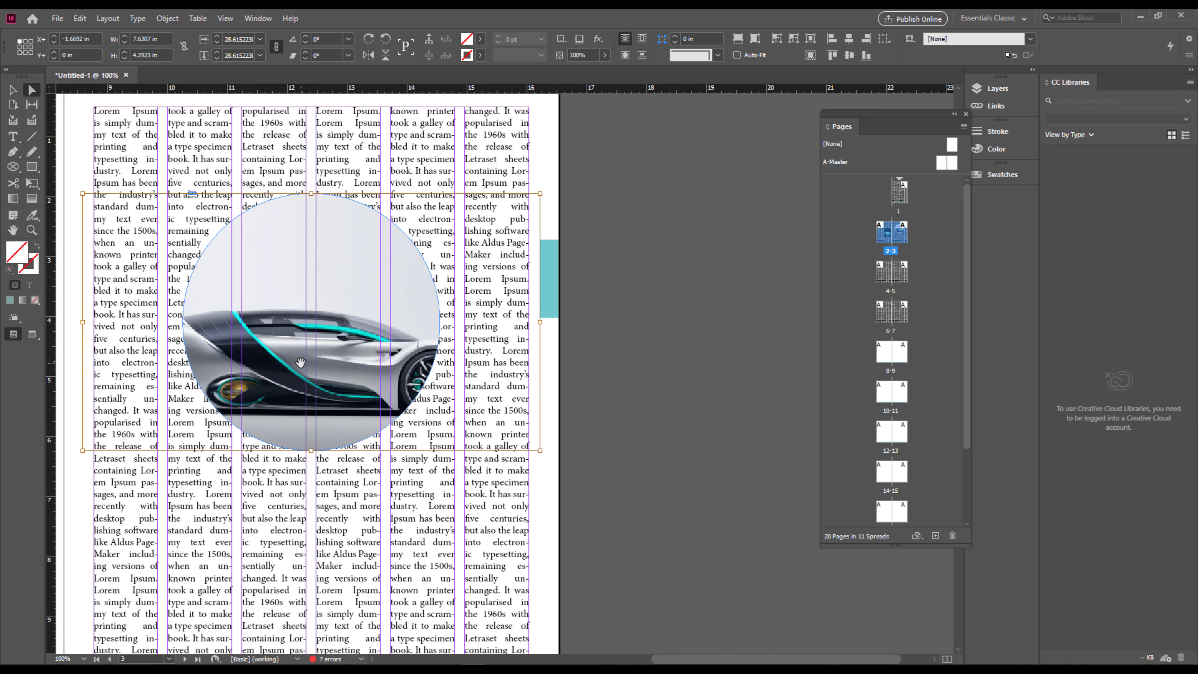
# Shift the car image inside the circle to show its front wheel and enlarge it to about 12.49 by 7.03 in.
pyautogui.moveTo(285, 363)
pyautogui.mouseDown()
pyautogui.moveTo(235, 363)
pyautogui.moveTo(300, 354)
pyautogui.mouseUp()
pyautogui.hotkey('ctrl', '-')
pyautogui.press('alt')
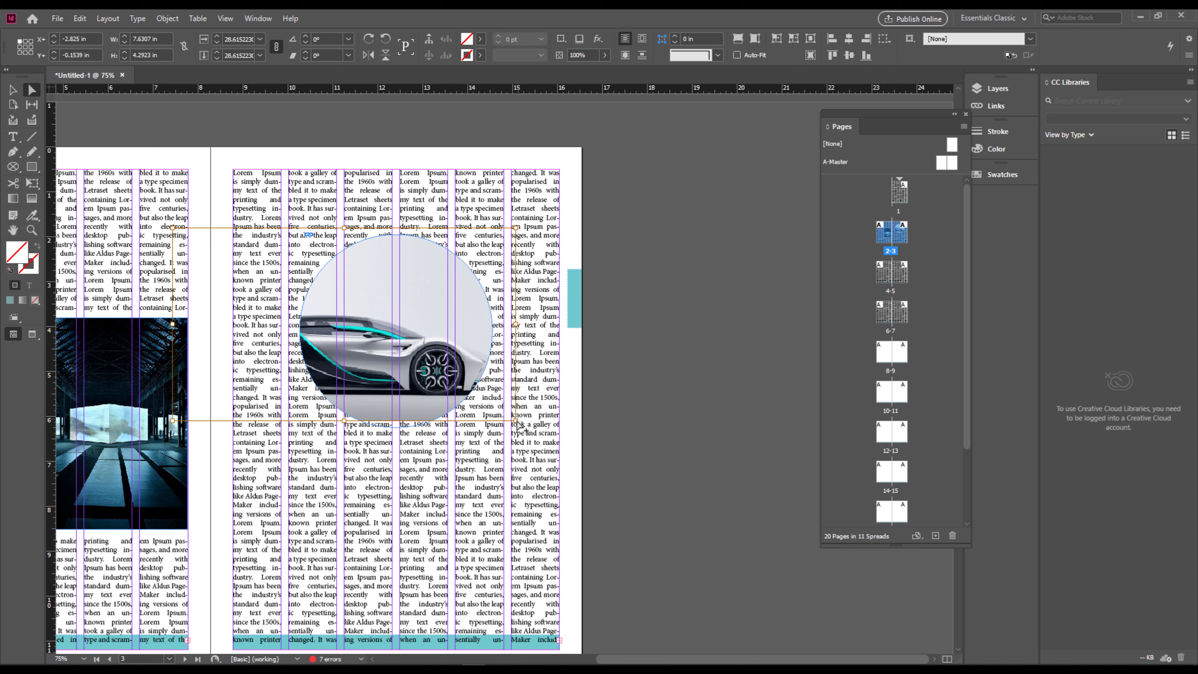
pyautogui.moveTo(518, 427); pyautogui.dragTo(628, 468)
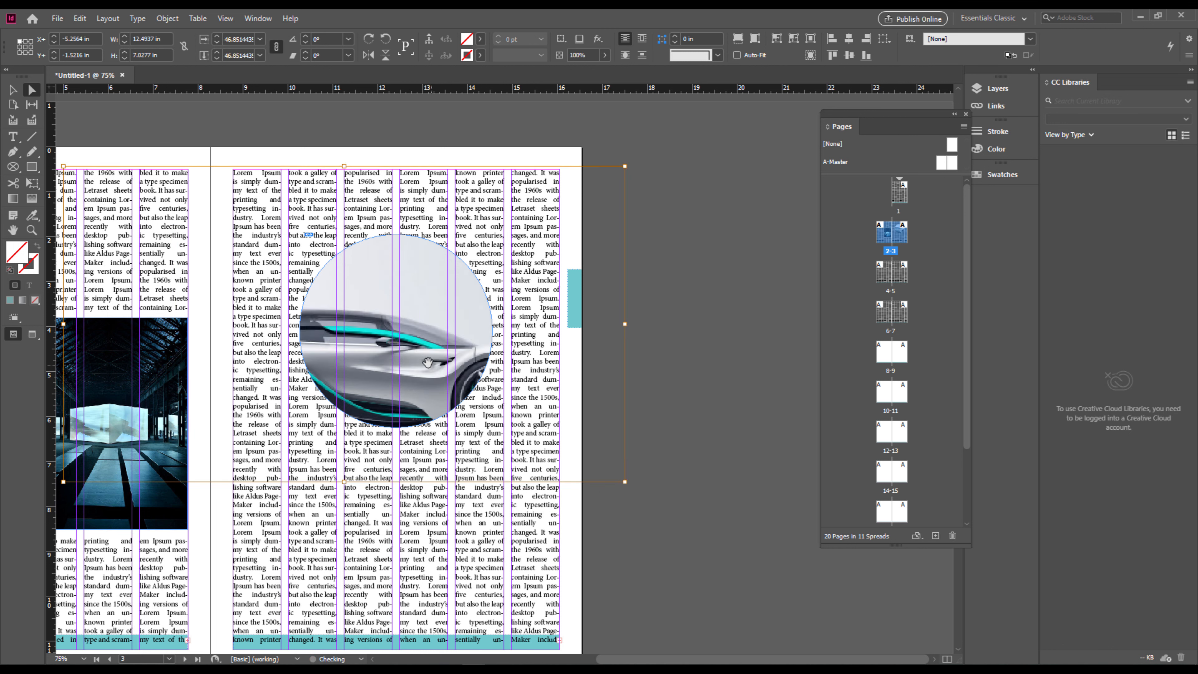
# Reposition the car image inside the circular frame on page 3 so that the front wheel sits in the middle.
pyautogui.moveTo(422, 357); pyautogui.dragTo(482, 338)
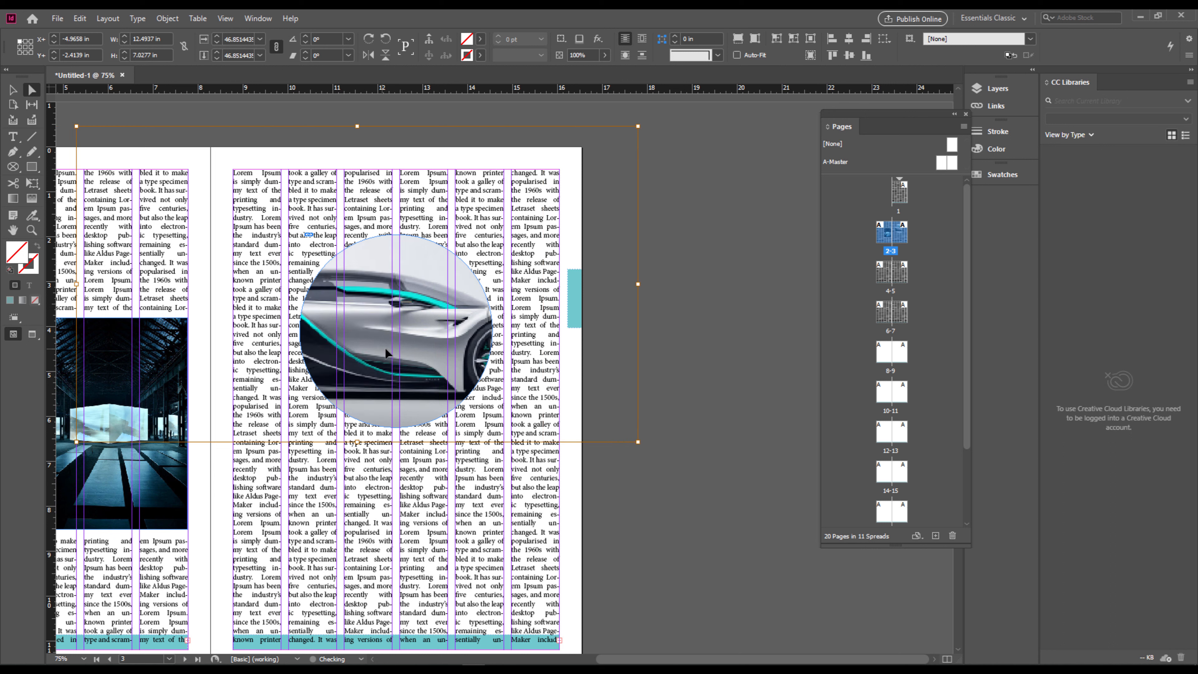
pyautogui.moveTo(386, 351); pyautogui.dragTo(344, 338)
pyautogui.click(629, 392)
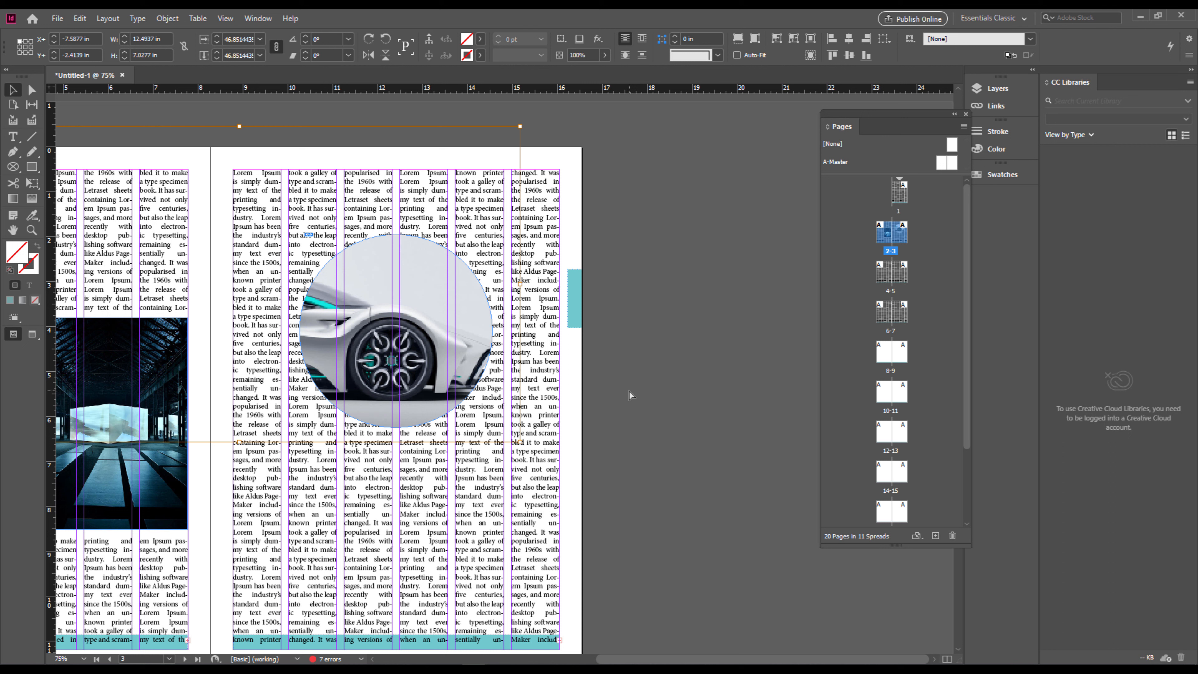
# Wrap the page 3 text around the shape of the circular car frame.
pyautogui.press('a')
pyautogui.click(432, 363)
pyautogui.press('v')
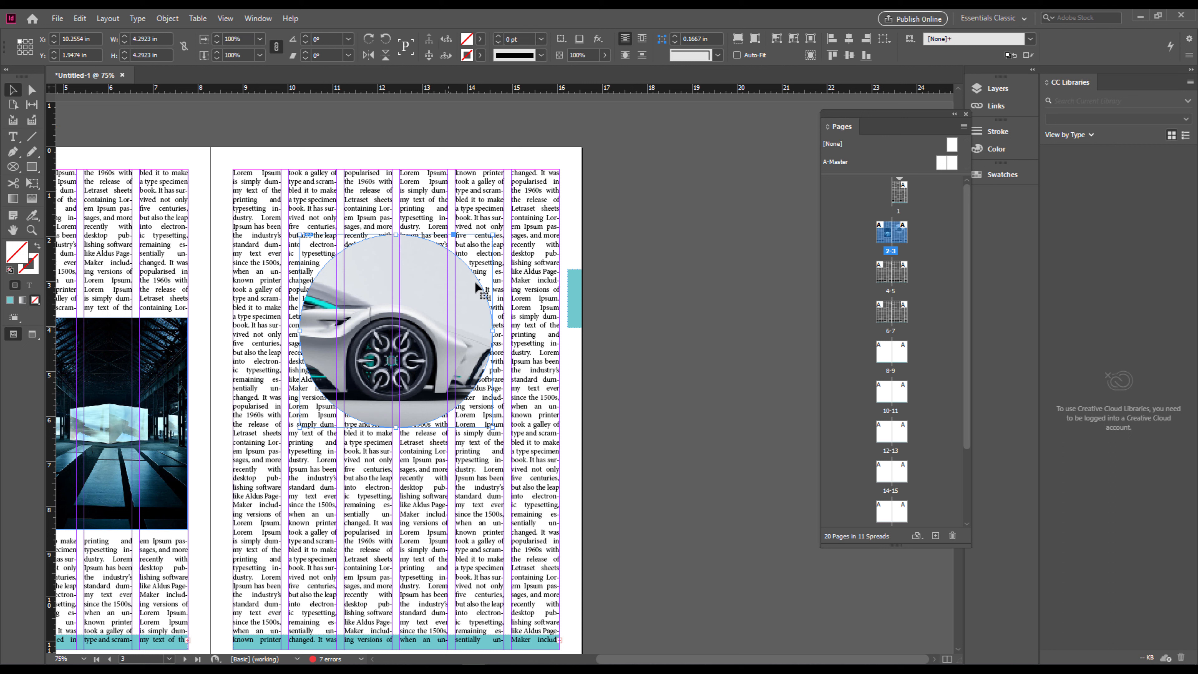
pyautogui.click(624, 58)
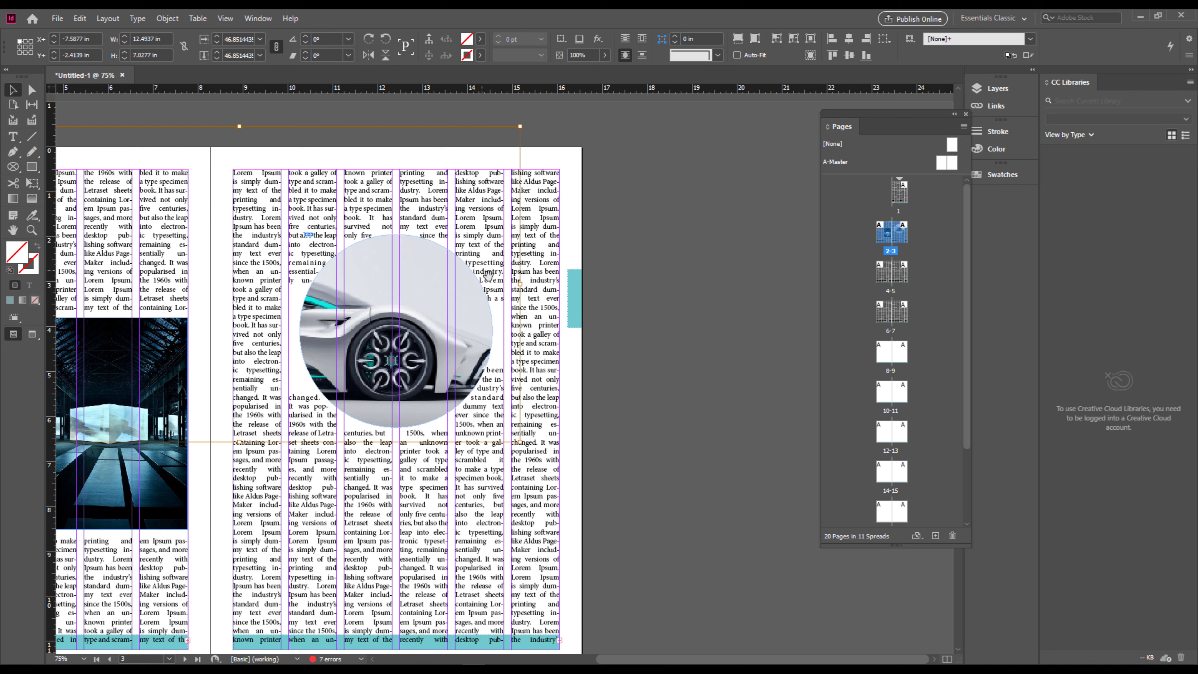
pyautogui.click(603, 388)
# Shrink the circular car frame on page 3 from both sides to about 3.46 in across, cropping the image.
pyautogui.click(488, 361)
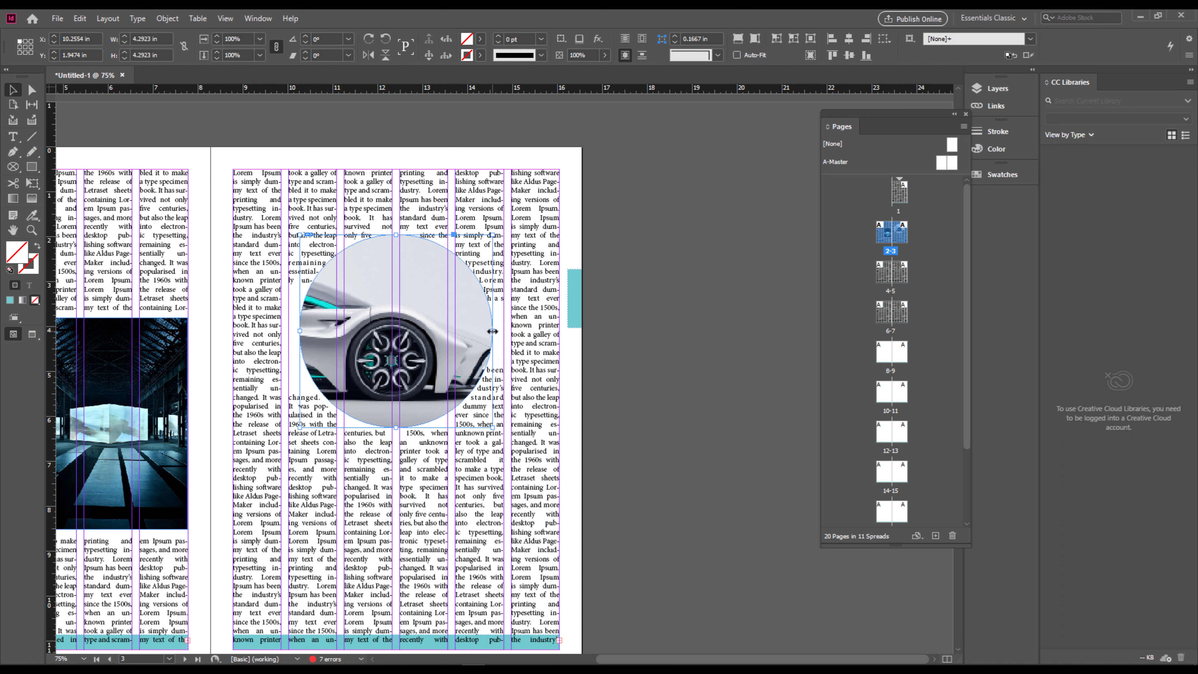
pyautogui.moveTo(492, 331); pyautogui.dragTo(468, 331)
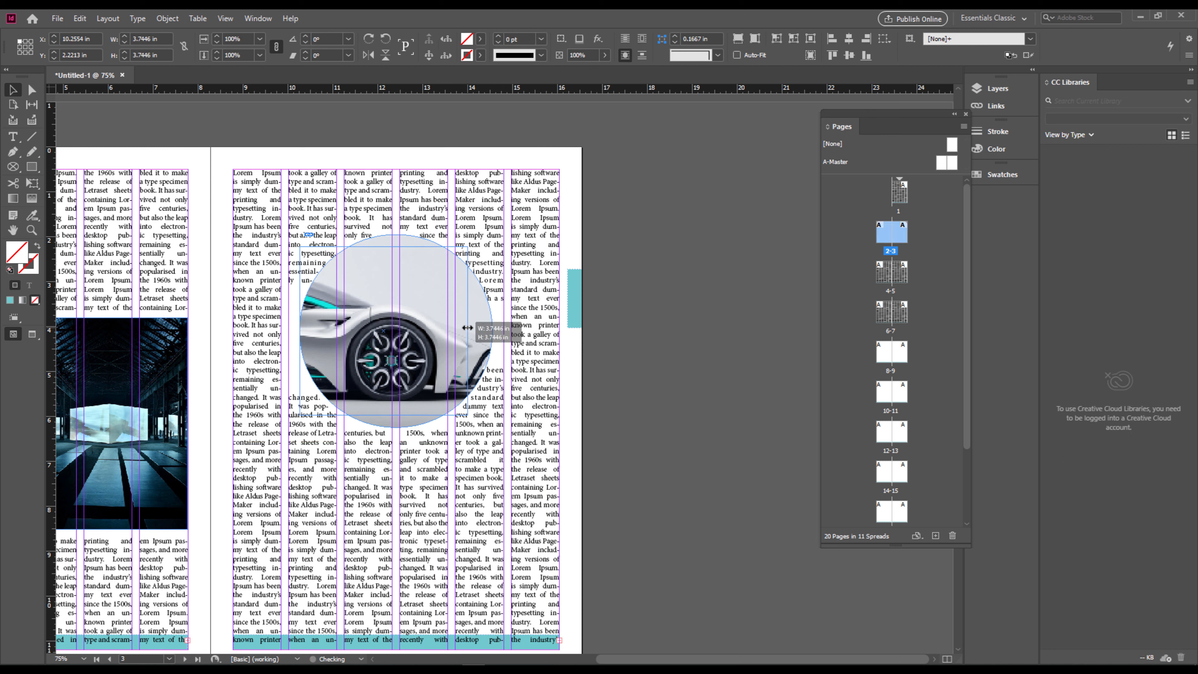
pyautogui.moveTo(300, 331); pyautogui.dragTo(314, 333)
pyautogui.click(733, 407)
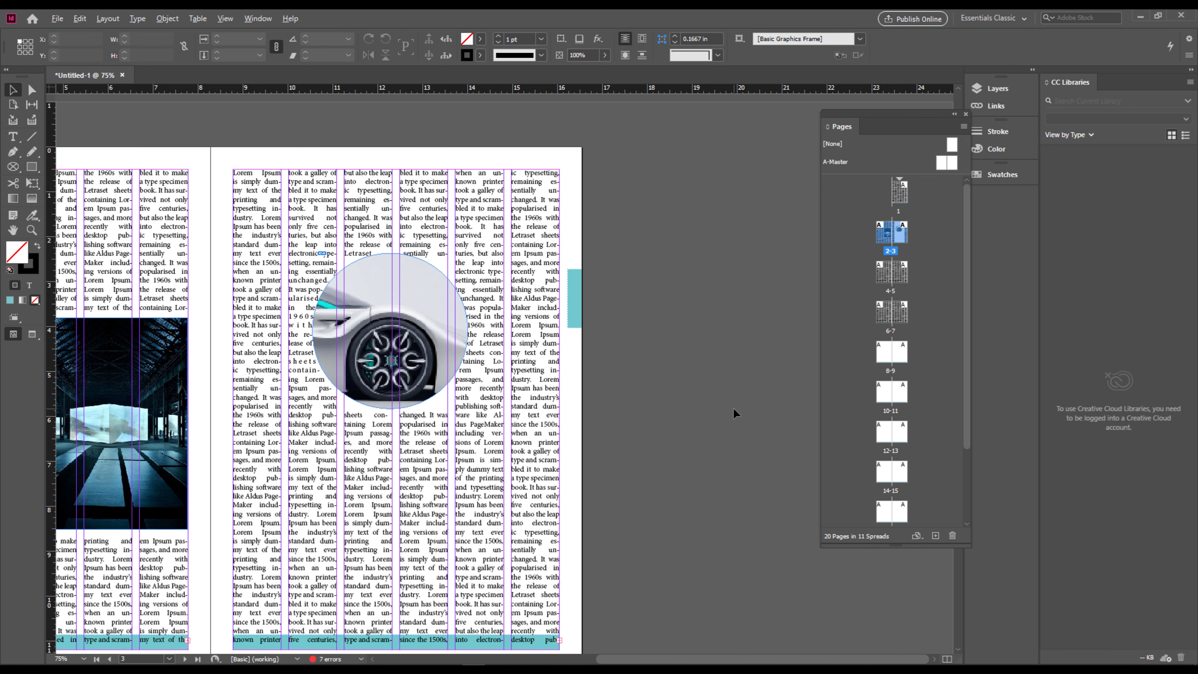
# Duplicate the tunnel image and the circular car frame together from pages 2-3 onto the spread of pages 4-5.
pyautogui.scroll(-1, 733, 408)
pyautogui.press('space')
pyautogui.moveTo(744, 450); pyautogui.dragTo(687, 265)
pyautogui.scroll(-5, 733, 409)
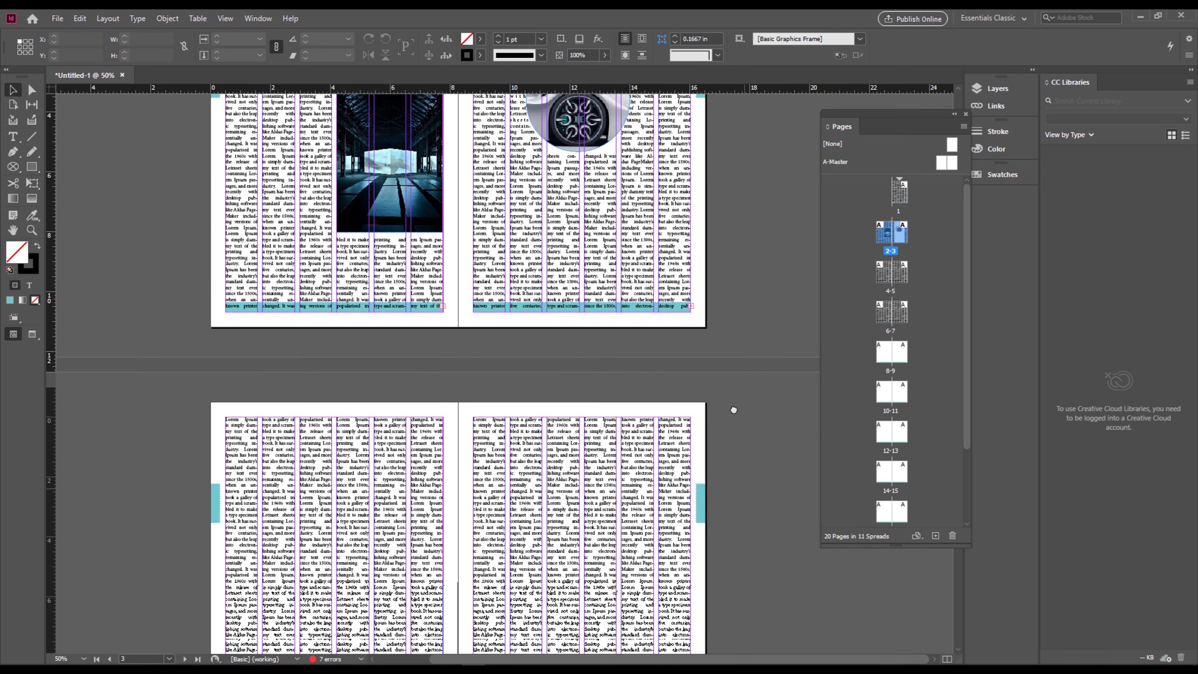
pyautogui.scroll(3, 724, 276)
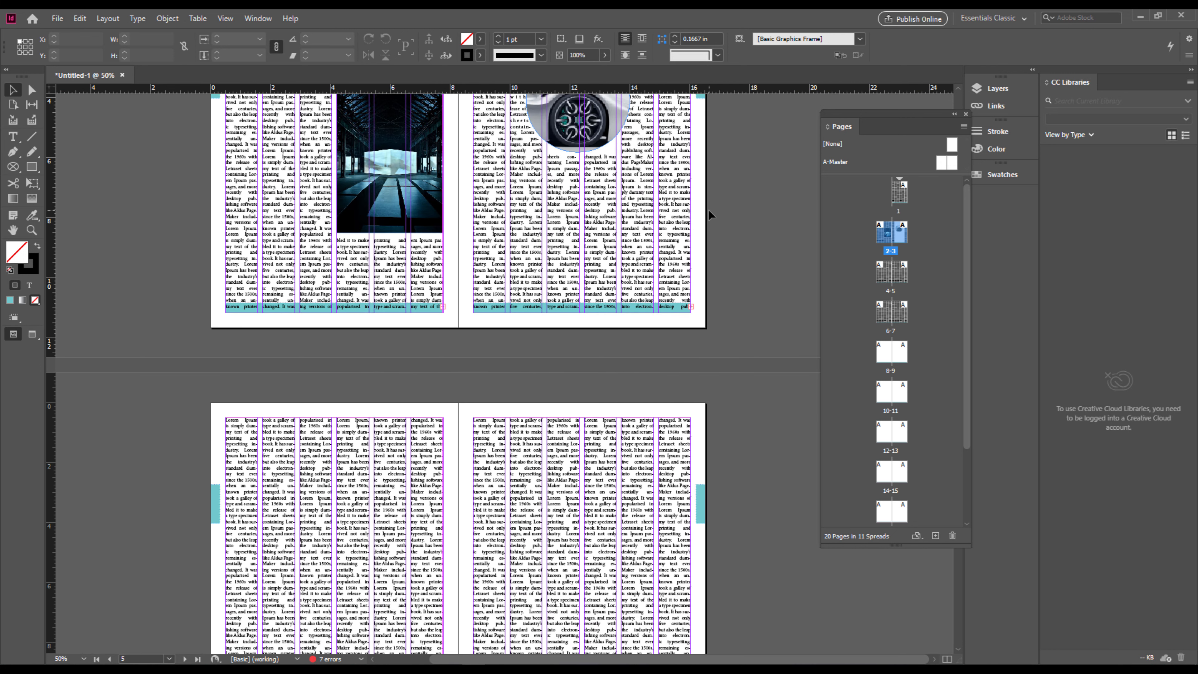
pyautogui.click(569, 138)
pyautogui.click(384, 149)
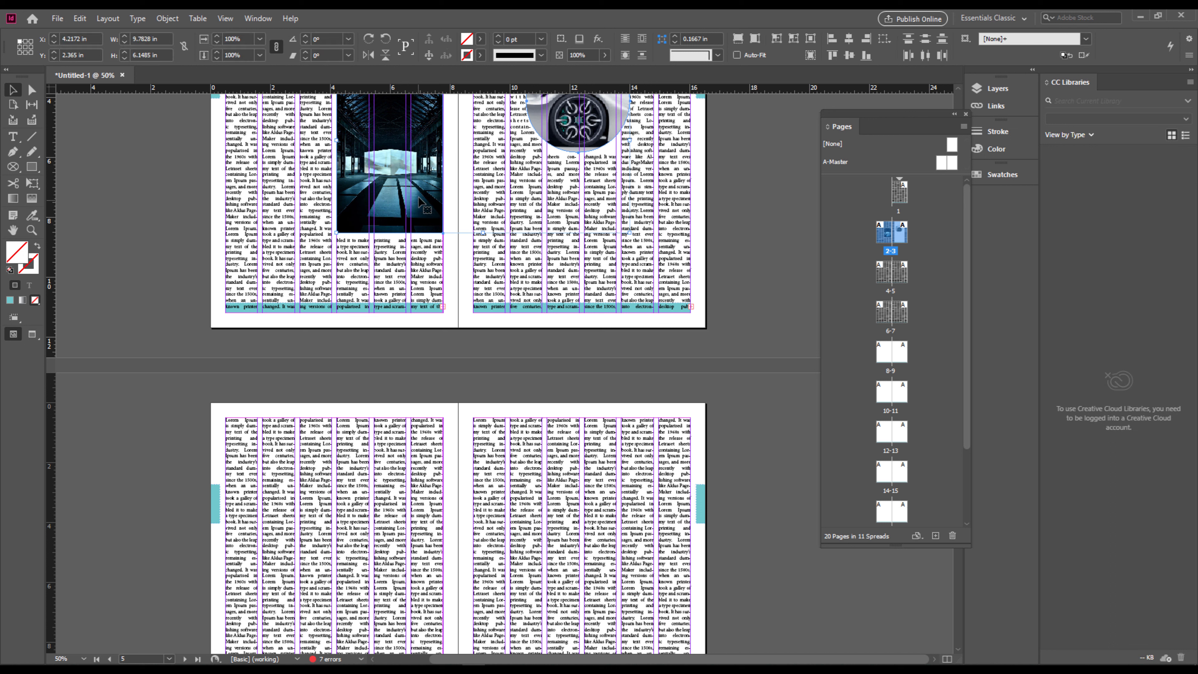
pyautogui.moveTo(401, 197); pyautogui.dragTo(401, 481)
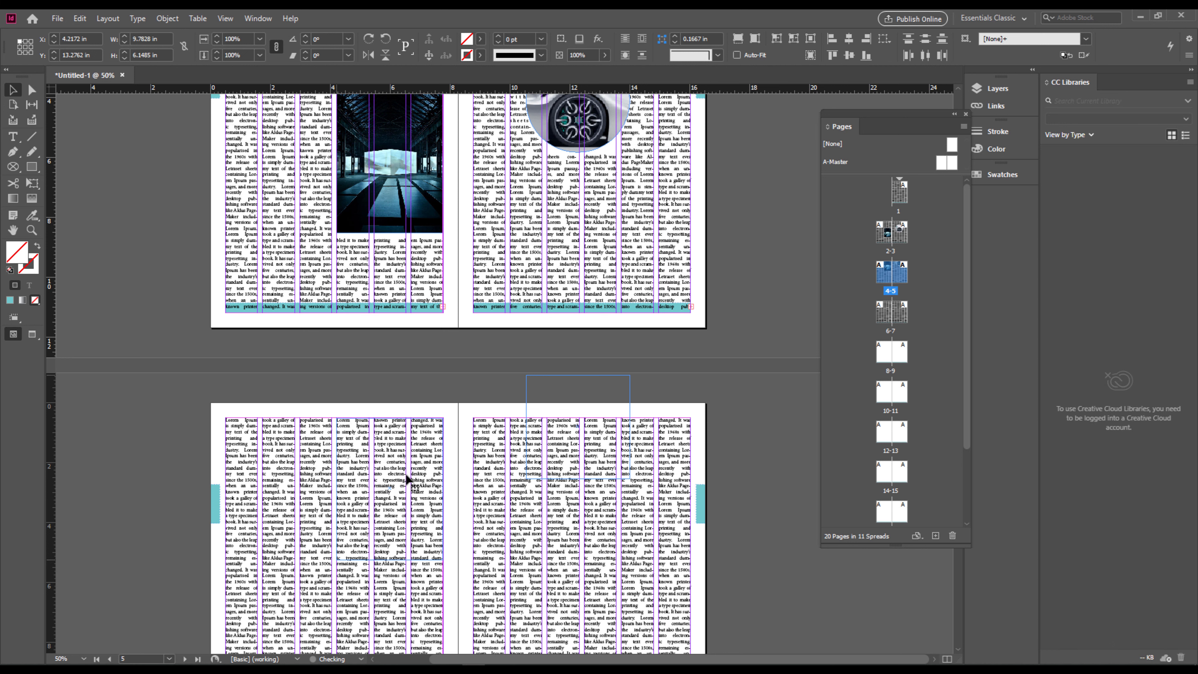
pyautogui.scroll(-3, 692, 335)
pyautogui.moveTo(585, 333); pyautogui.dragTo(585, 389)
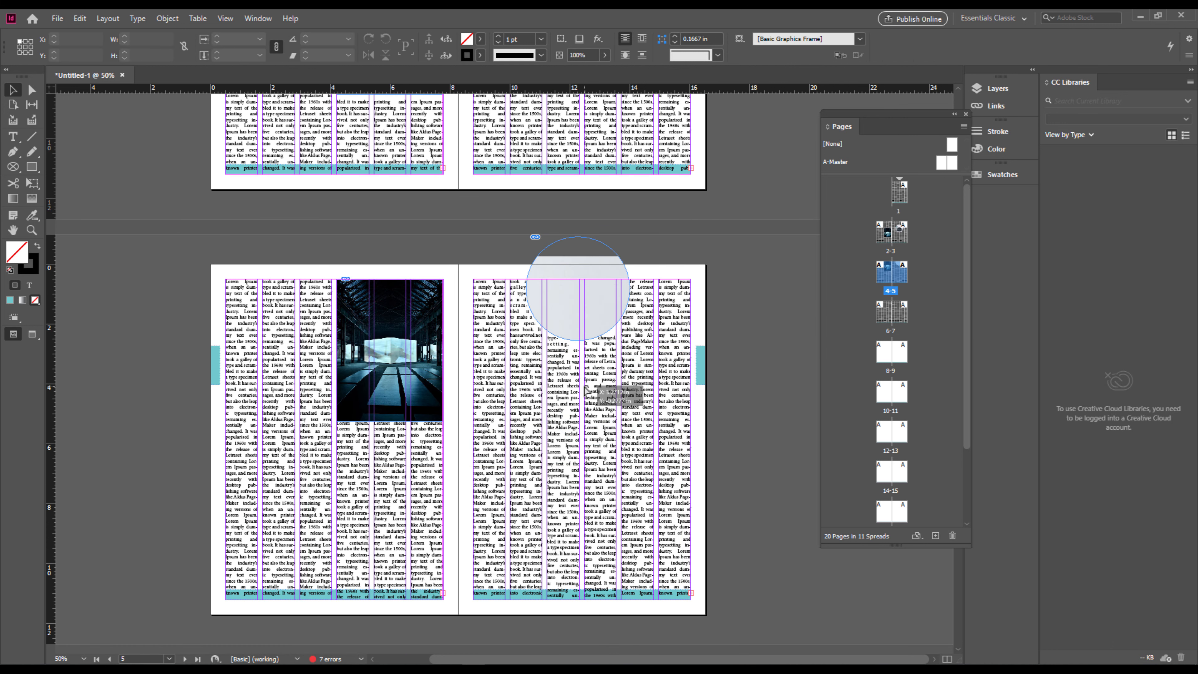
pyautogui.press('Delete')
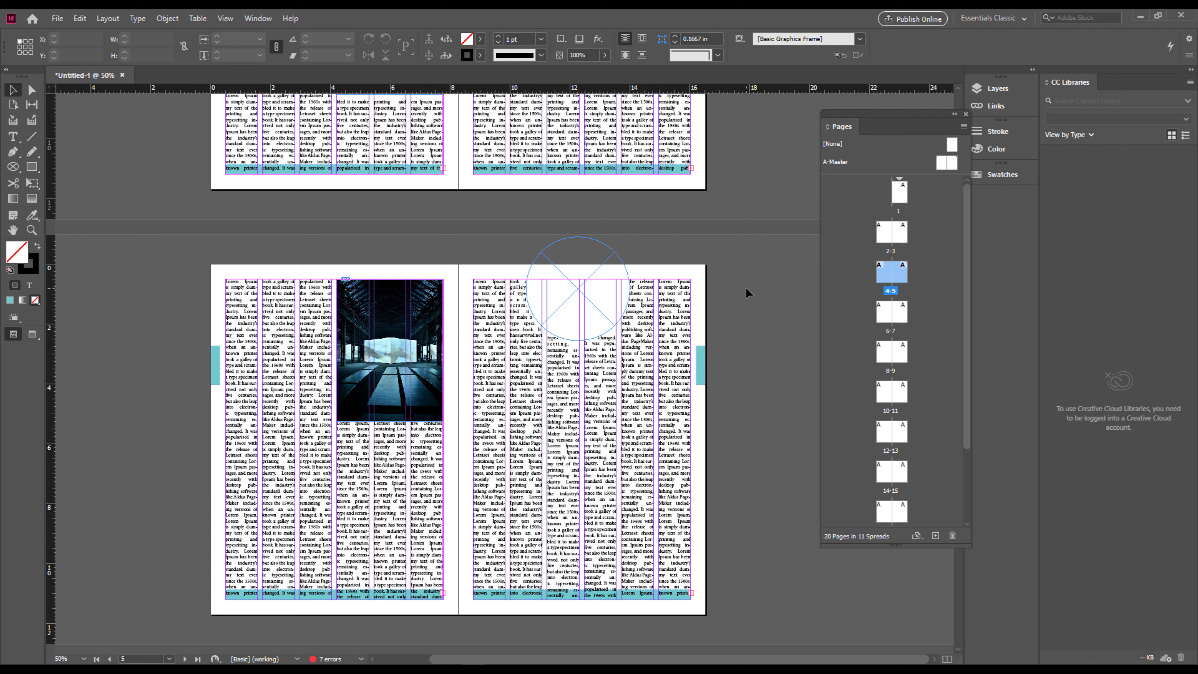
pyautogui.hotkey('ctrl', 'z')
# Move the copied circular car frame down over the outer three columns of page 5, at about X 12.58 in, Y 1.77 in.
pyautogui.moveTo(622, 263); pyautogui.dragTo(671, 332)
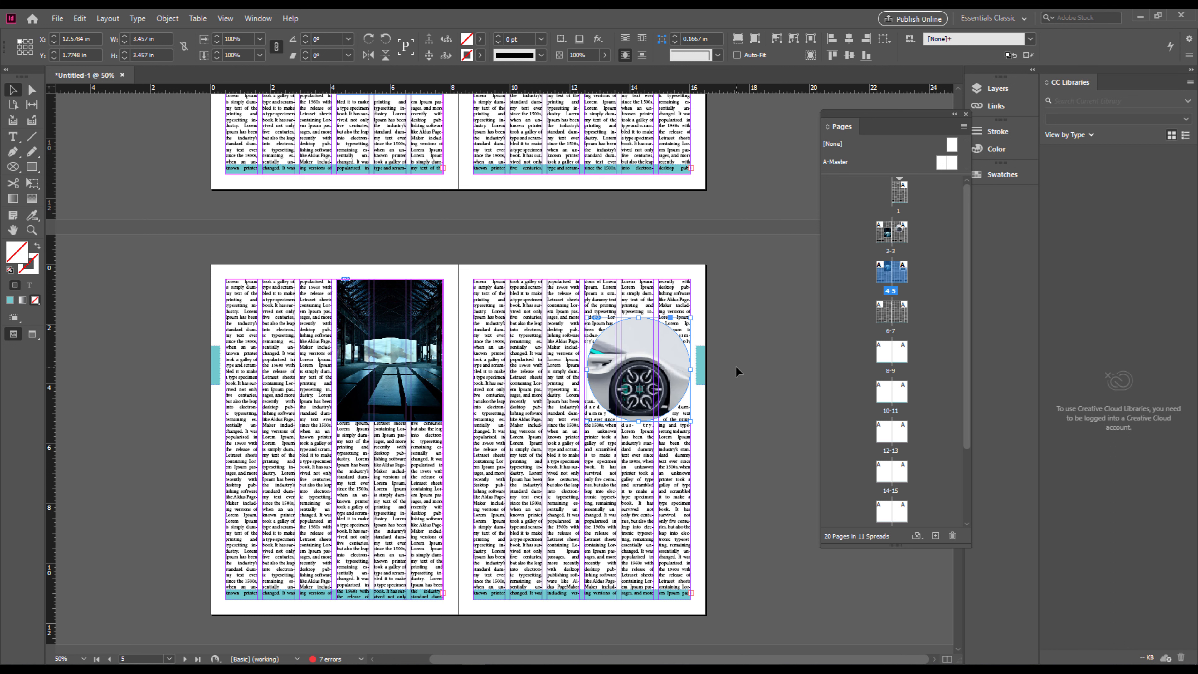
pyautogui.click(672, 347)
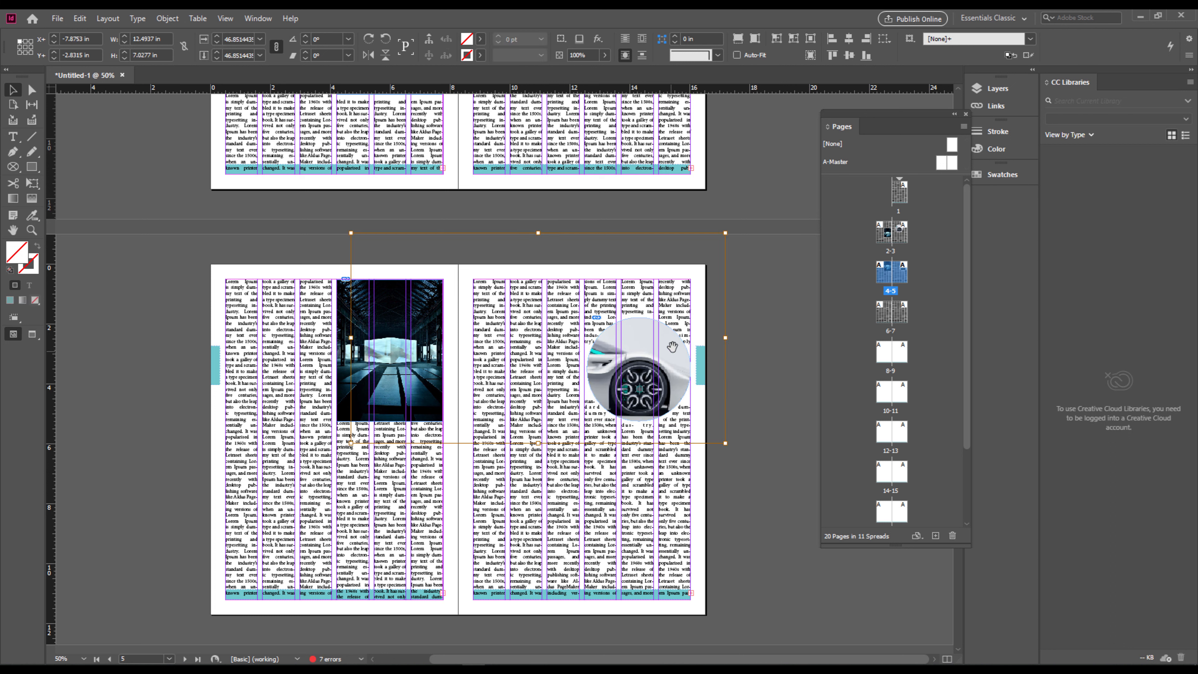
pyautogui.click(682, 341)
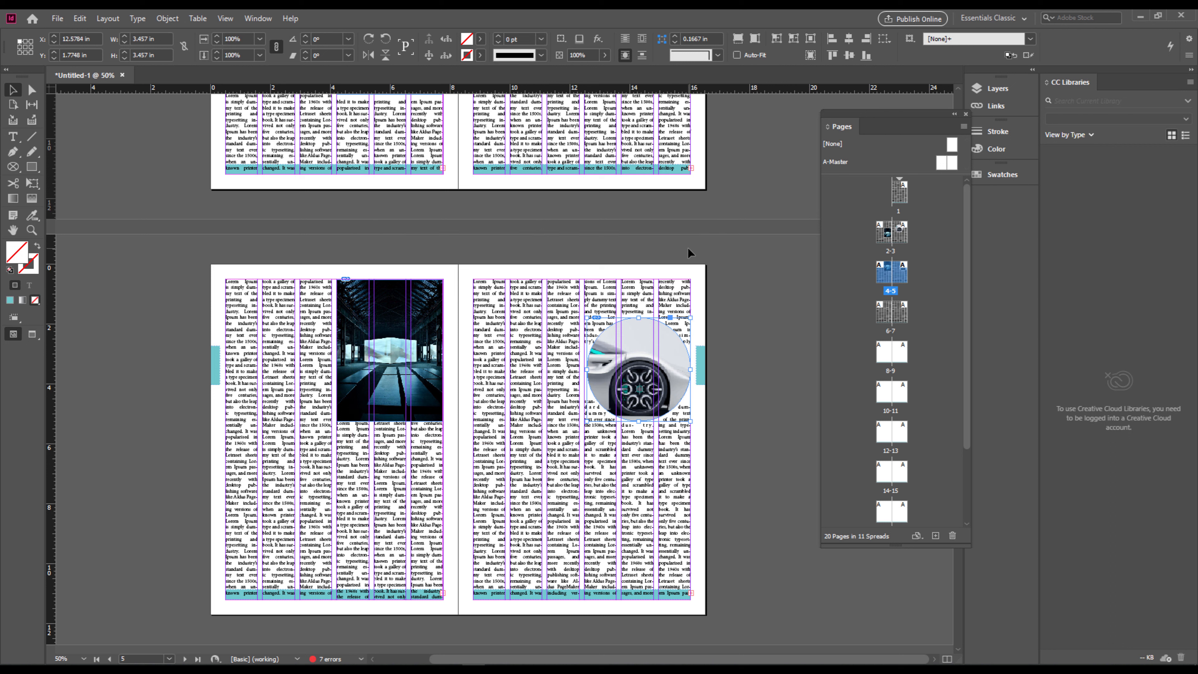
# Try wrapping the text around the bounding box of the circular frame on page 5, and undo it.
pyautogui.click(642, 39)
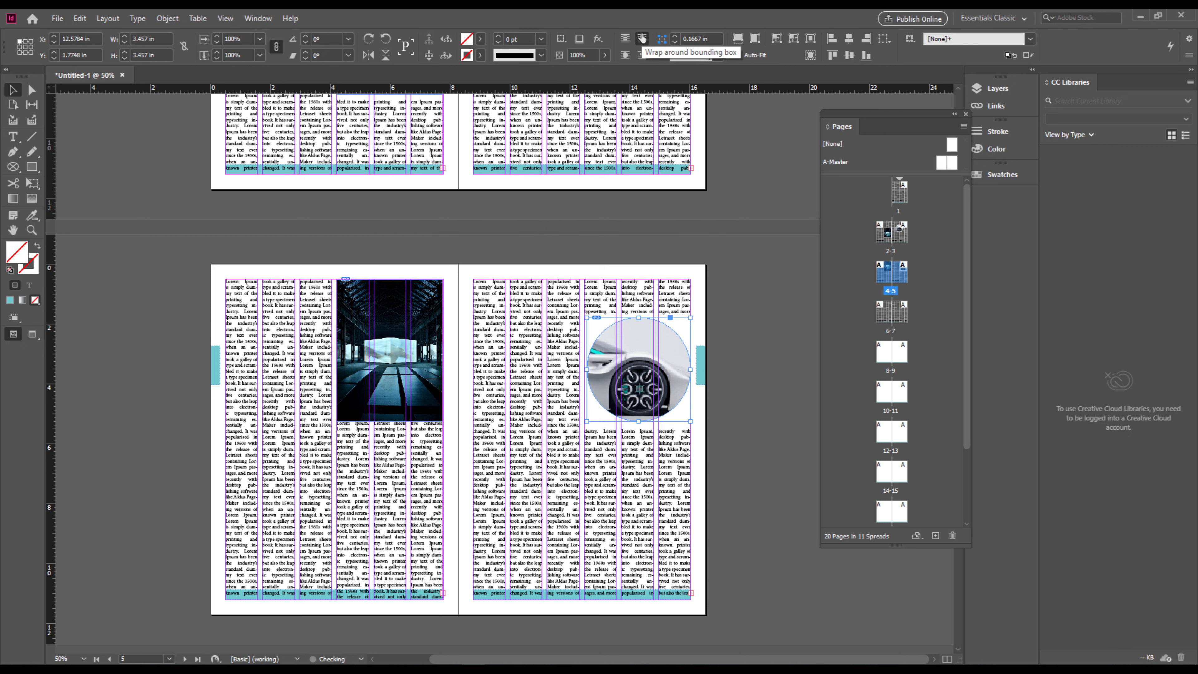
pyautogui.click(733, 306)
pyautogui.hotkey('ctrl', 'z')
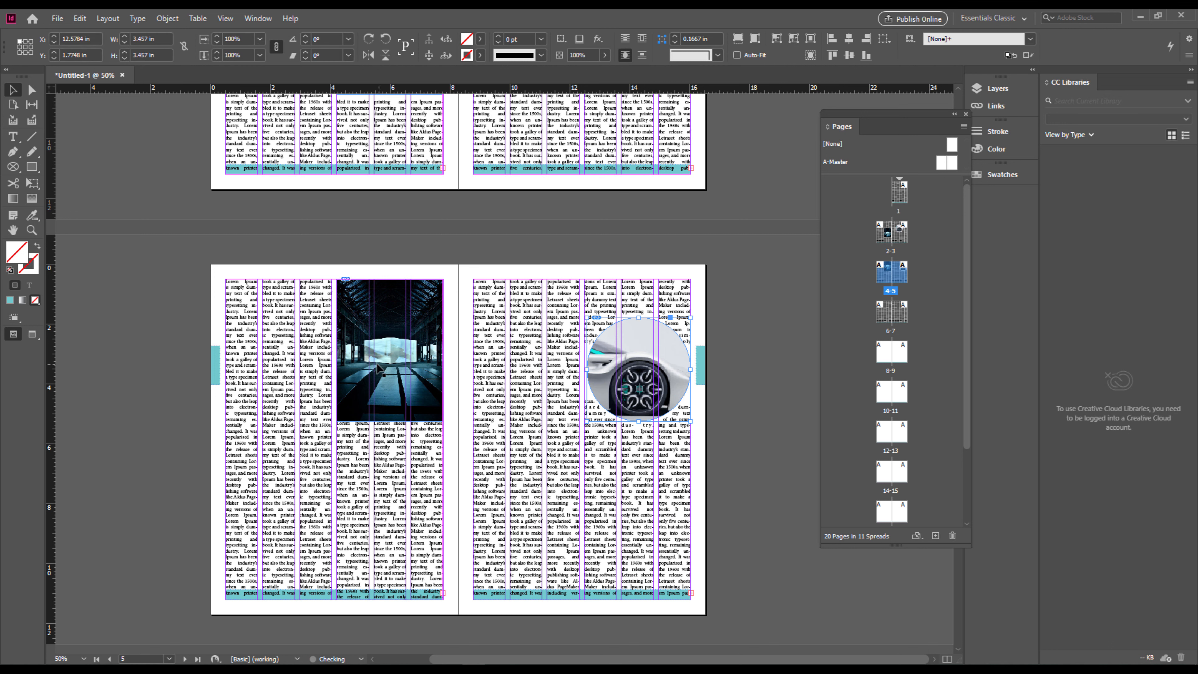
# Move the copied tunnel image to about X 2.36 in, Y 2.56 in on page 4 and wrap the text around its bounding box.
pyautogui.moveTo(389, 357); pyautogui.dragTo(340, 414)
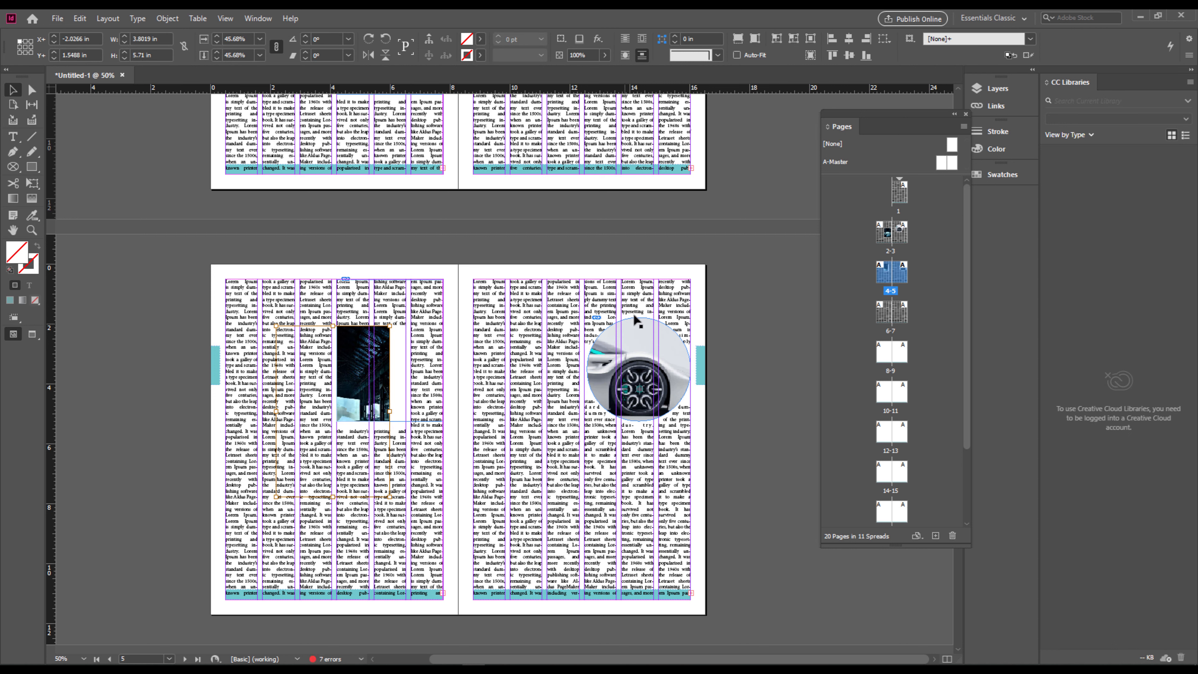
pyautogui.click(541, 229)
pyautogui.moveTo(425, 282); pyautogui.dragTo(371, 346)
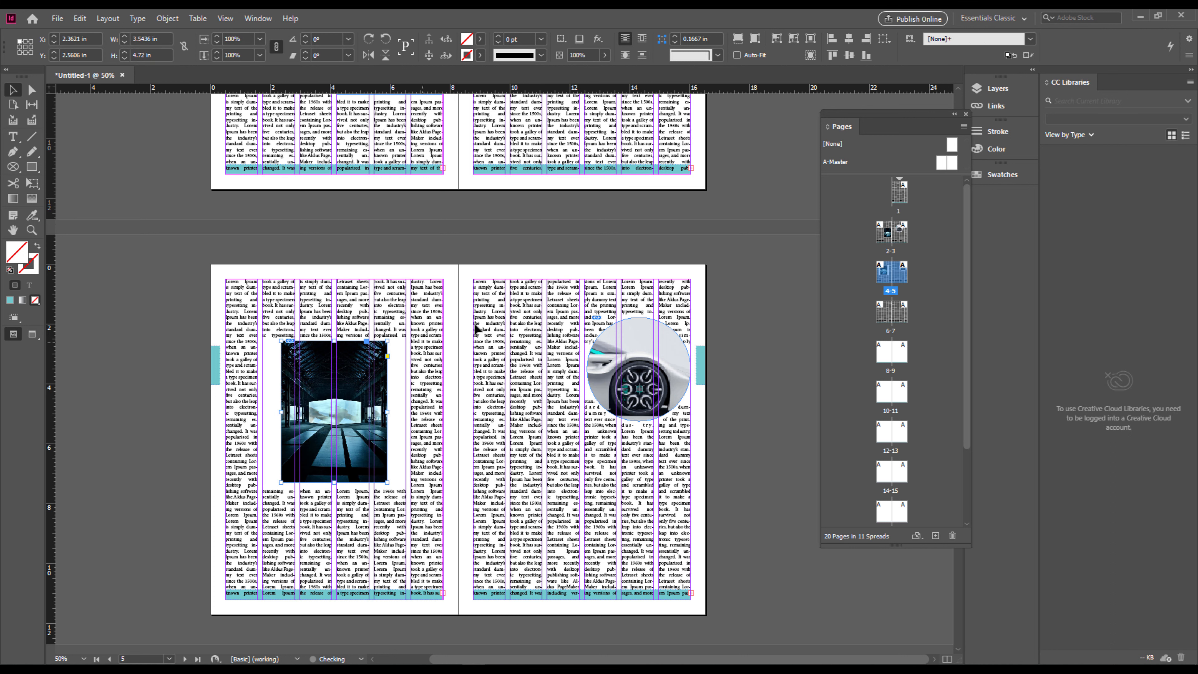
pyautogui.click(640, 42)
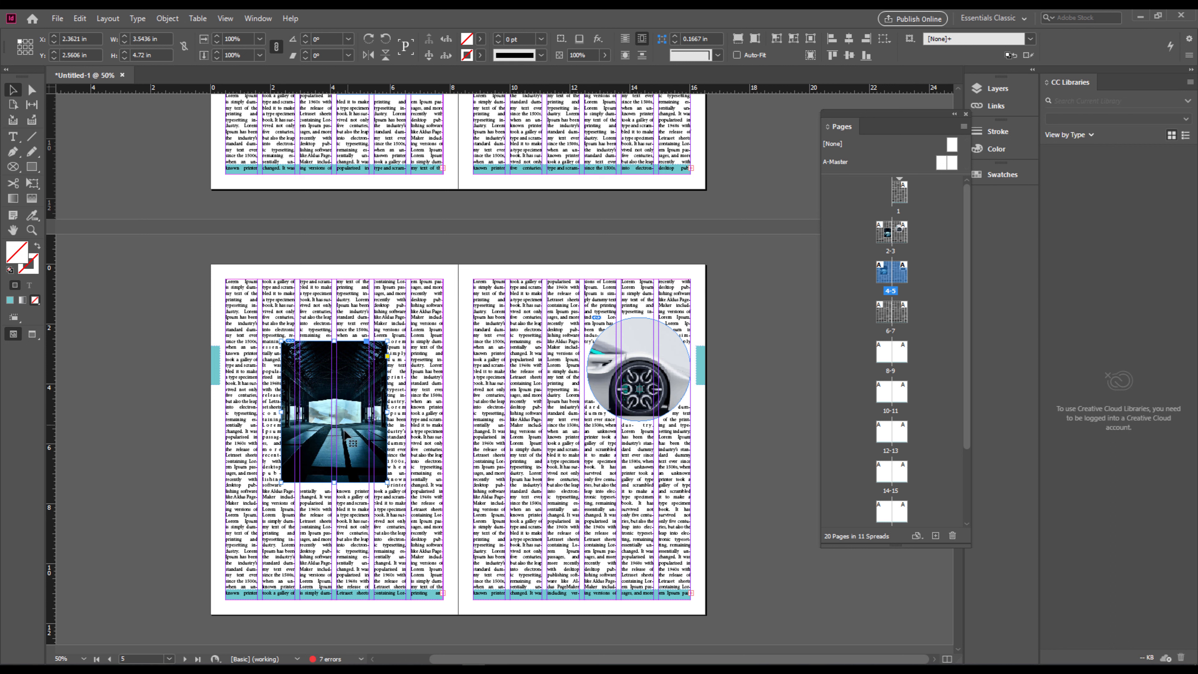
pyautogui.click(129, 415)
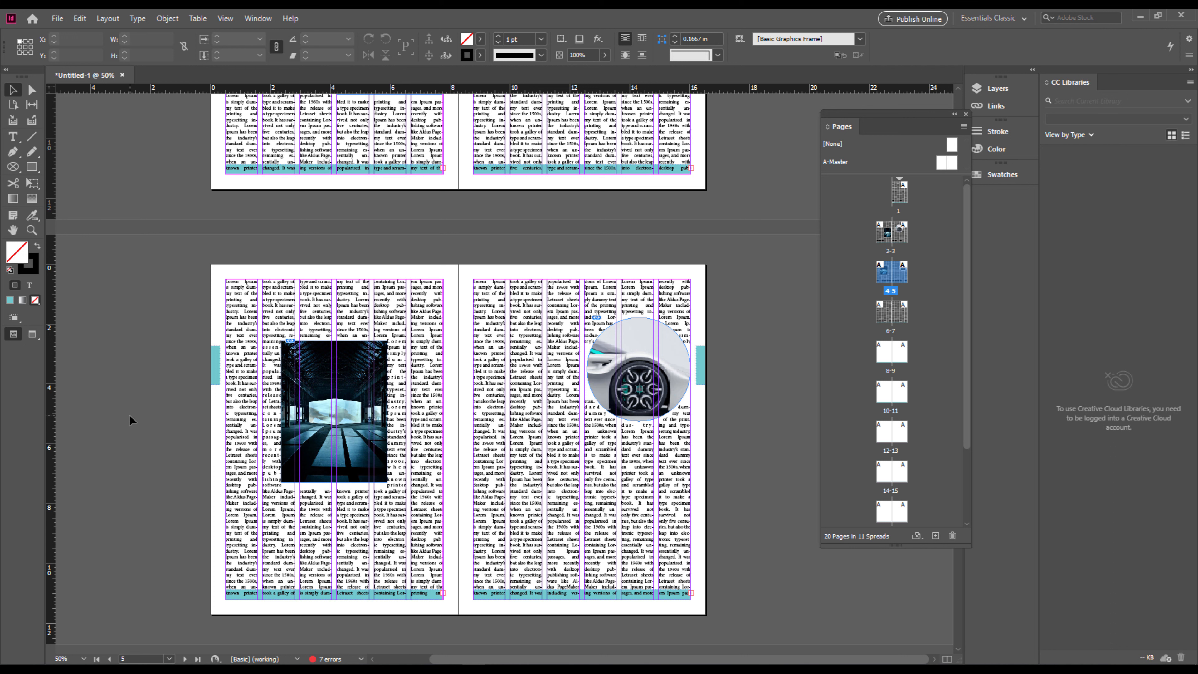
pyautogui.scroll(-1, 559, 354)
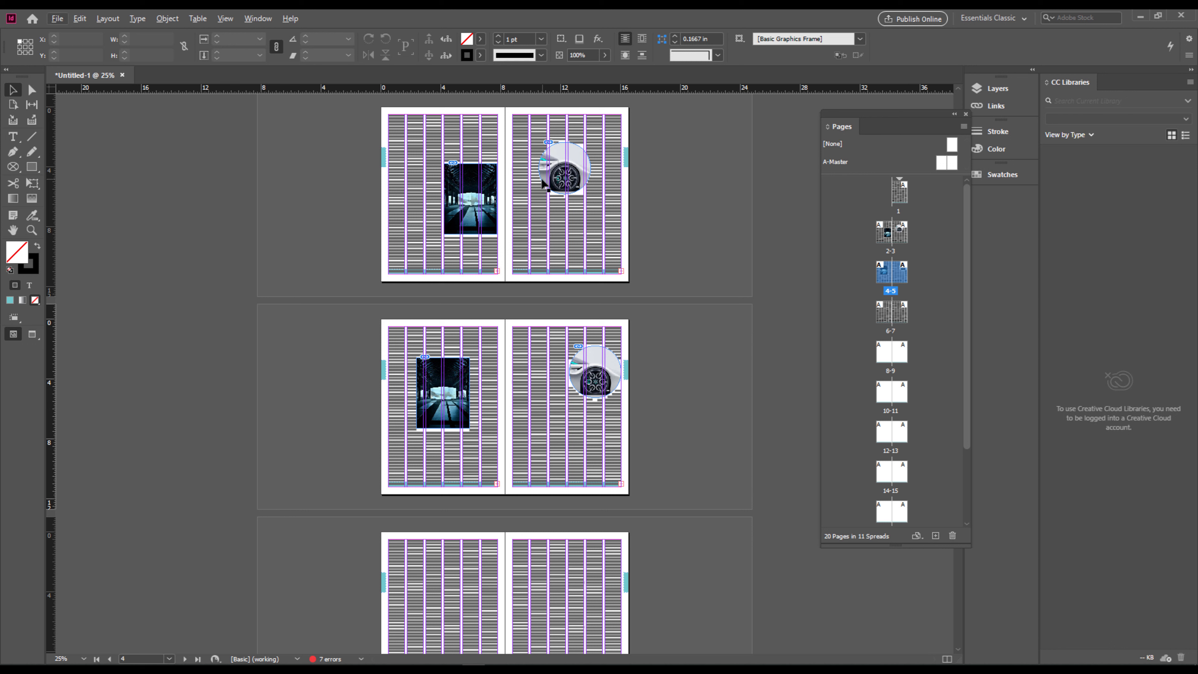